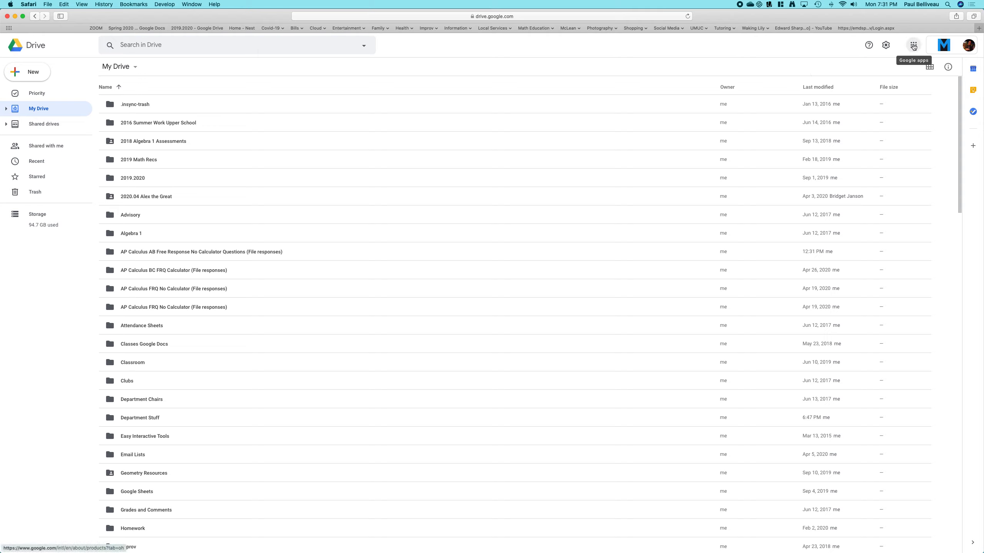
- Open Google Forms from the Google apps launcher
{"action": "left_click", "coordinate": [913, 46]}
{"action": "scroll", "coordinate": [899, 124], "scroll_direction": "down", "scroll_amount": 3}
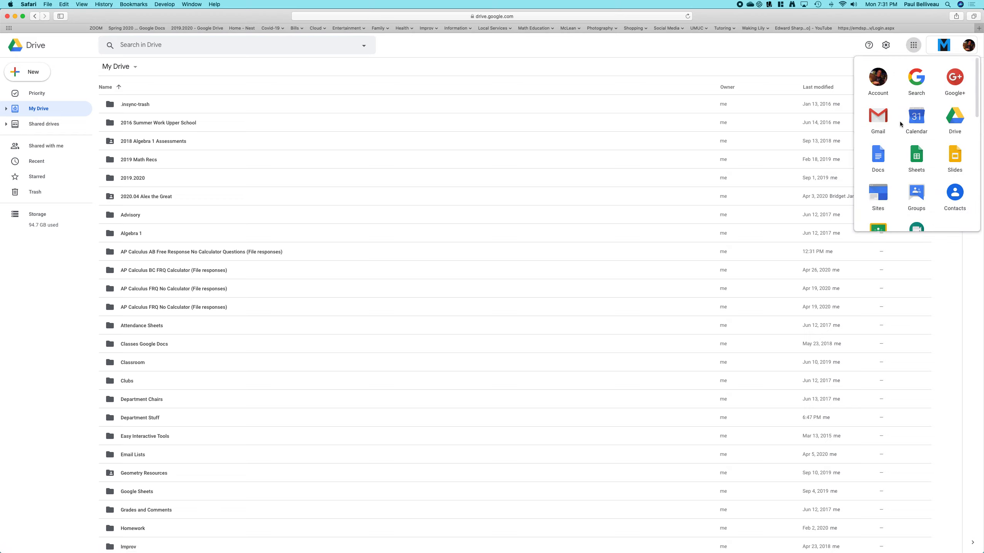
{"action": "scroll", "coordinate": [899, 124], "scroll_direction": "down", "scroll_amount": 5}
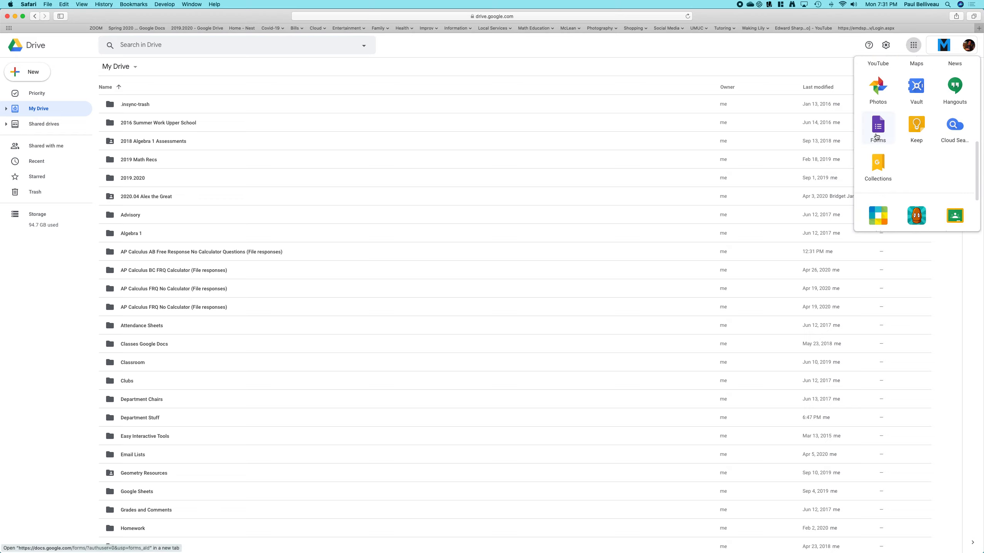
{"action": "left_click", "coordinate": [877, 132]}
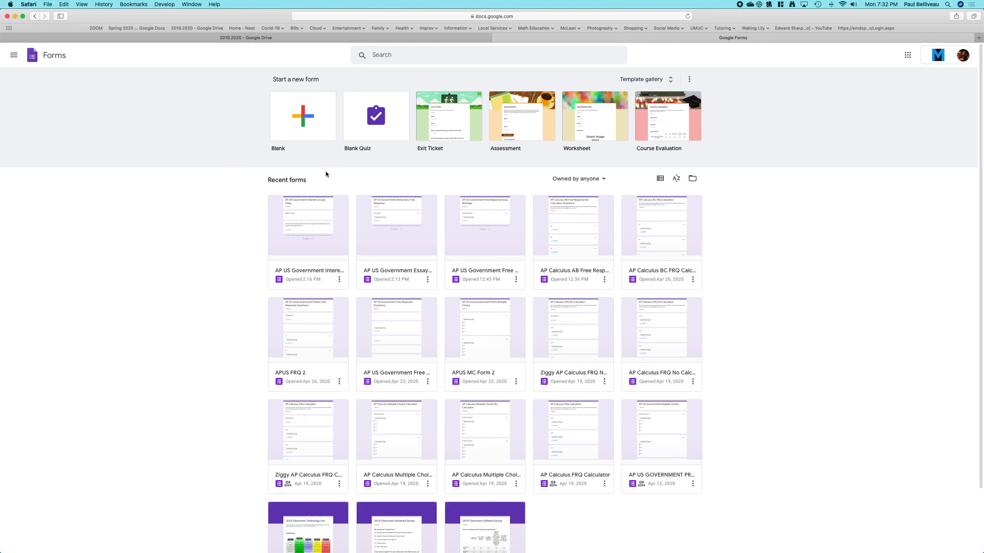
- Start a new Blank Quiz and change the first question's type to Date
{"action": "left_click", "coordinate": [371, 136]}
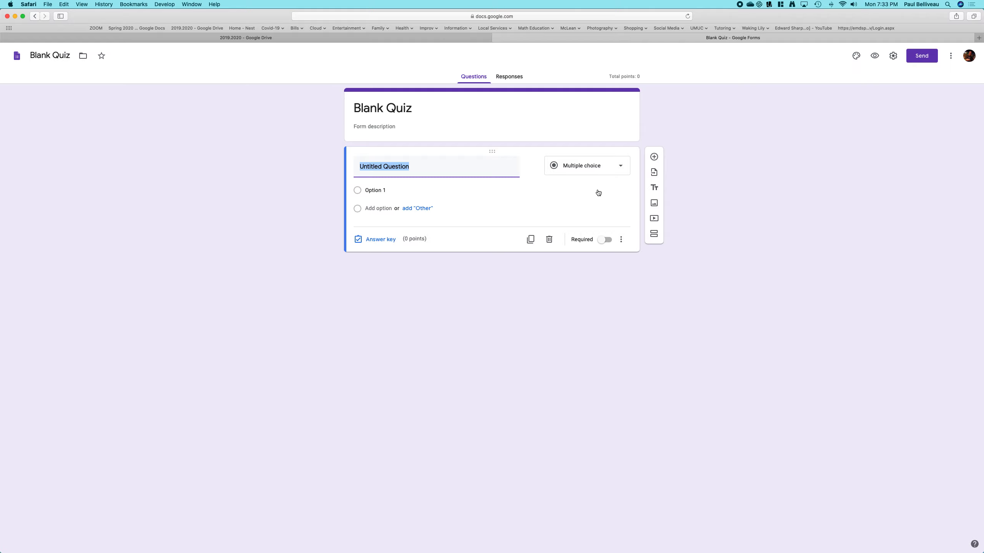
{"action": "left_click", "coordinate": [620, 167]}
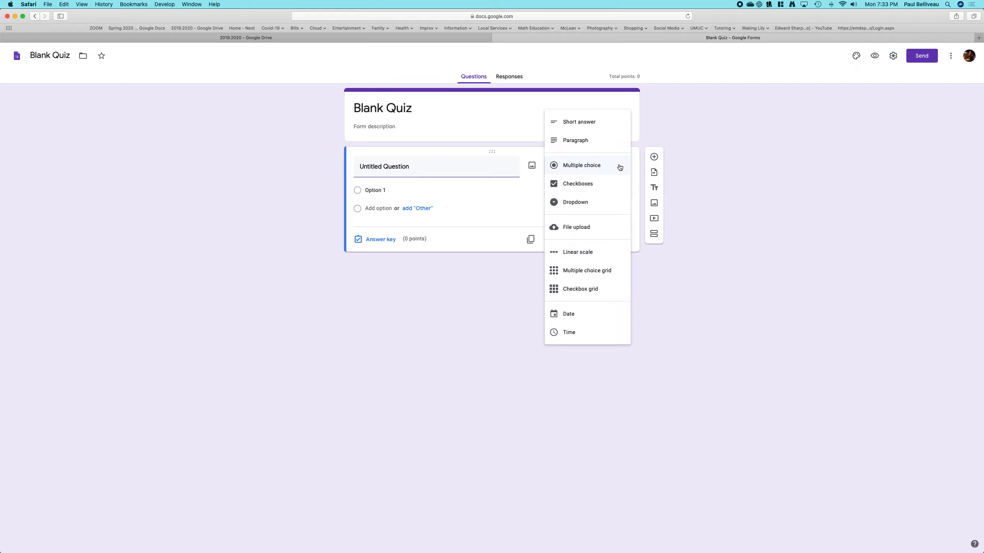
{"action": "left_click", "coordinate": [619, 168]}
{"action": "left_click", "coordinate": [619, 167]}
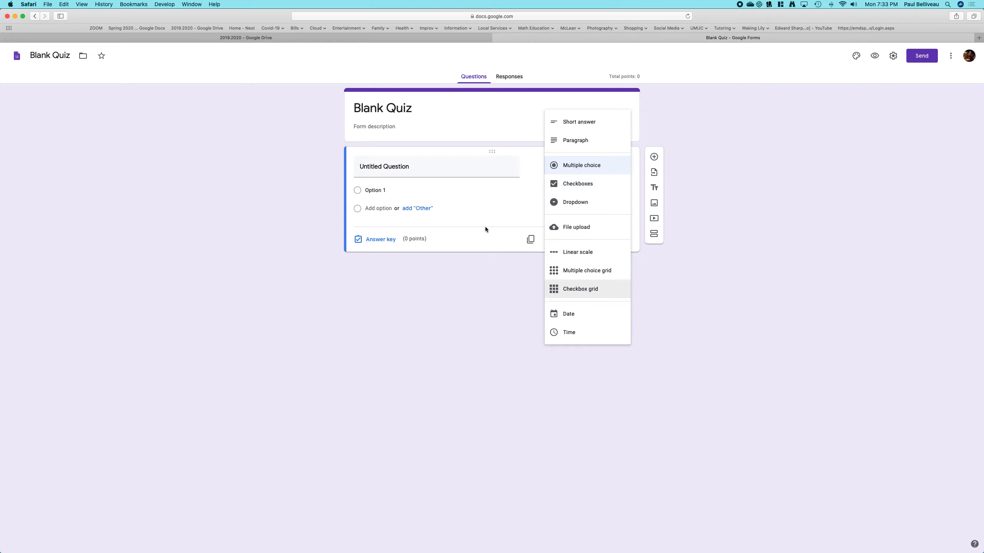
{"action": "left_click", "coordinate": [569, 315]}
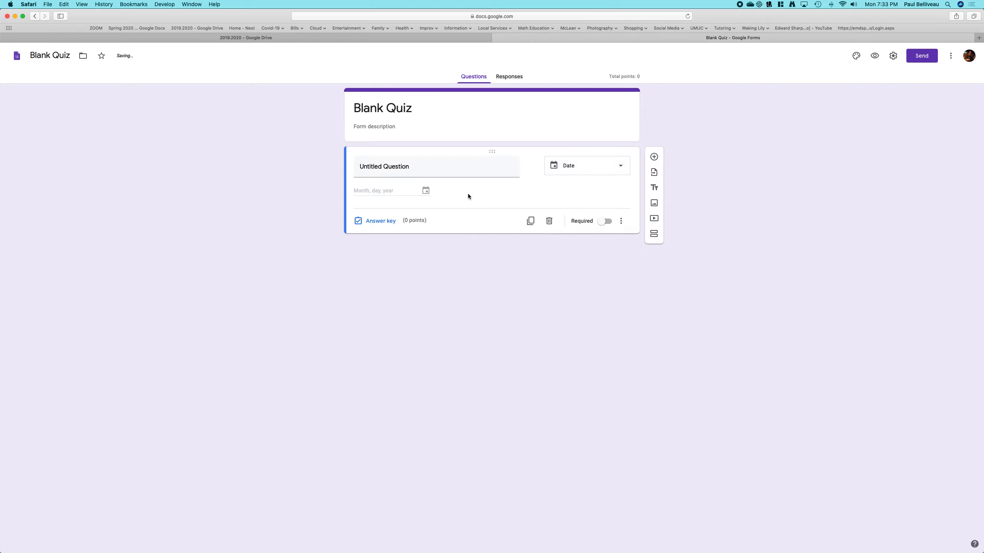
- Title the question "When was the Battle of Agincourt?"
{"action": "left_click", "coordinate": [415, 168]}
{"action": "type", "text": "When "}
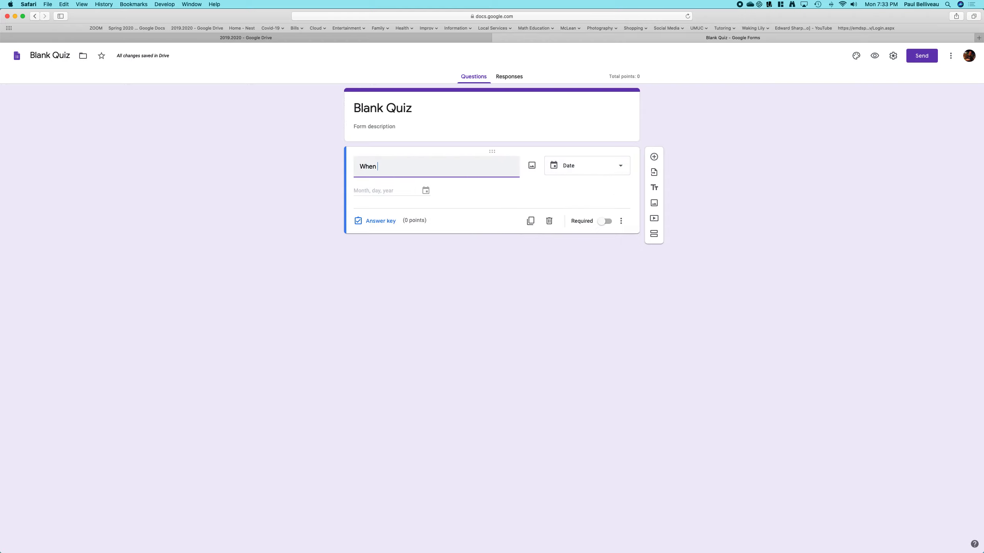
{"action": "type", "text": "was the Battle of Agincourt?"}
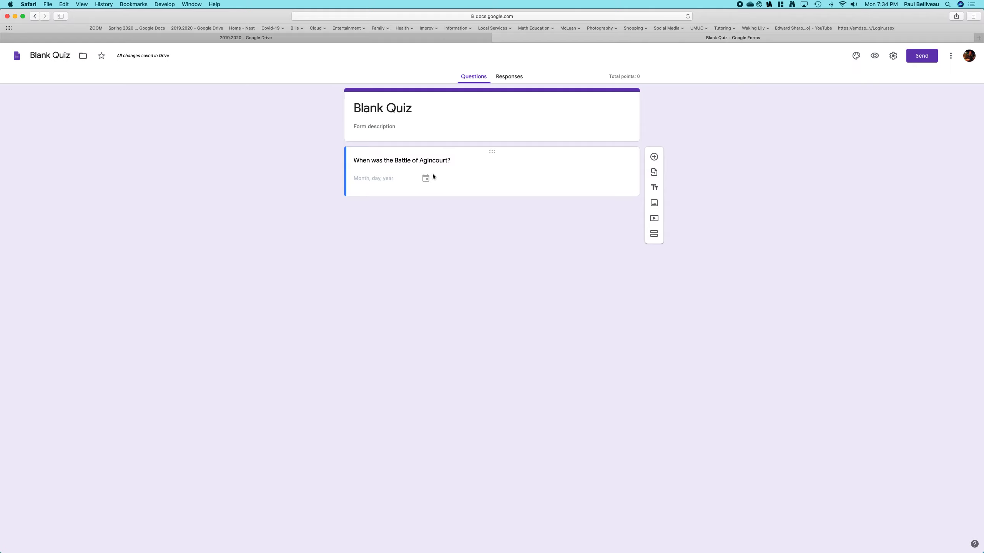
- Preview the quiz, answer with the date 08/15/1415, and submit the response
{"action": "left_click", "coordinate": [878, 58]}
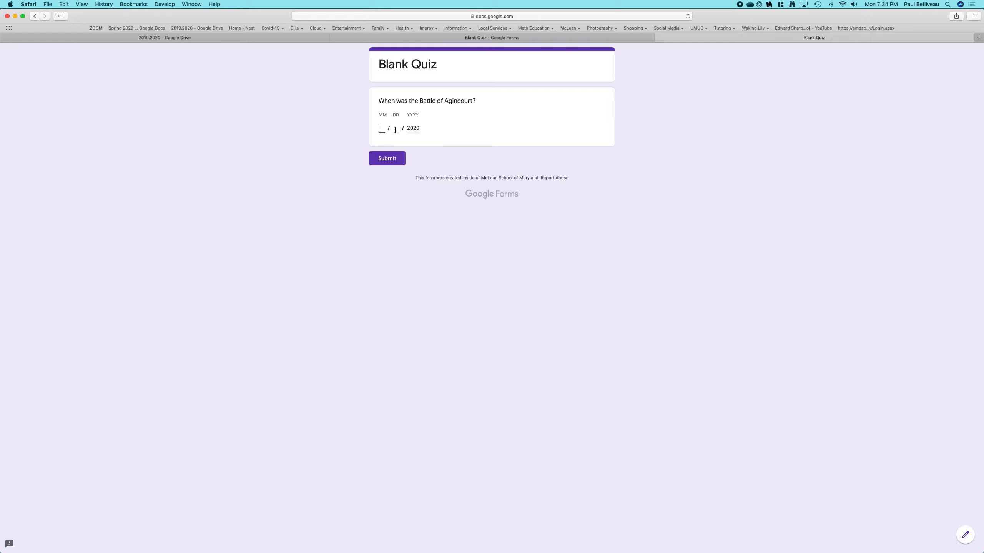
{"action": "type", "text": "0"}
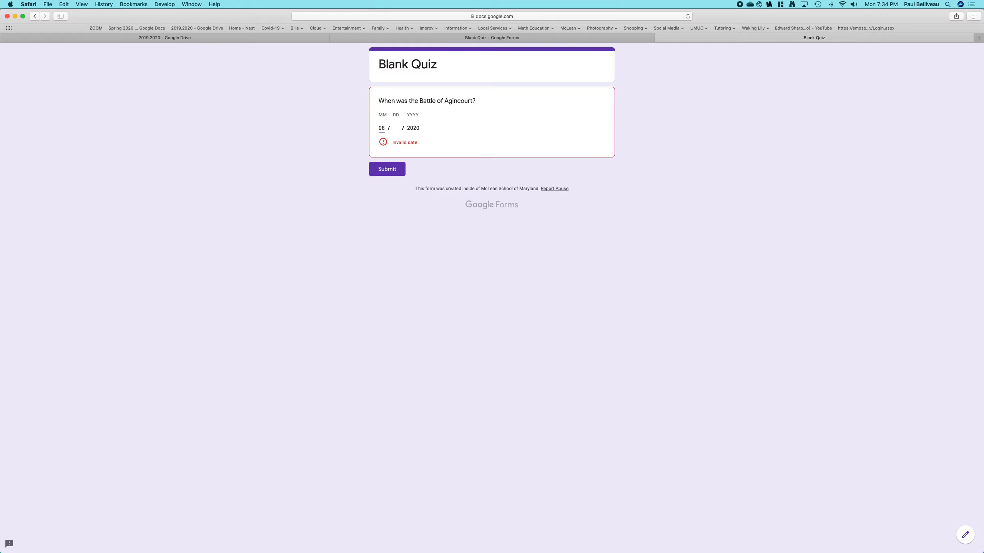
{"action": "key", "text": "BackSpace"}
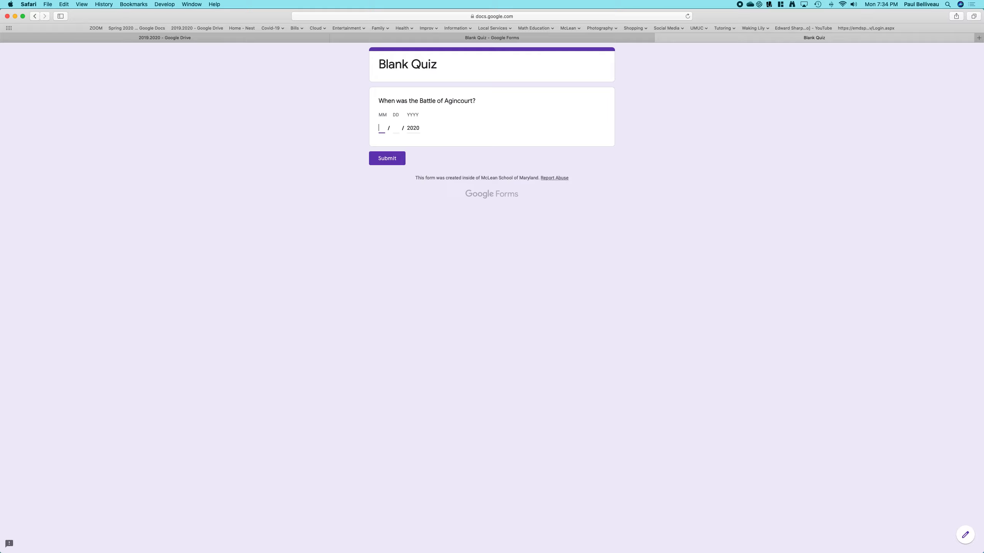
{"action": "type", "text": "10"}
{"action": "key", "text": "Tab"}
{"action": "type", "text": "15"}
{"action": "key", "text": "Tab"}
{"action": "type", "text": "1415"}
{"action": "double_click", "coordinate": [380, 126]}
{"action": "type", "text": "08"}
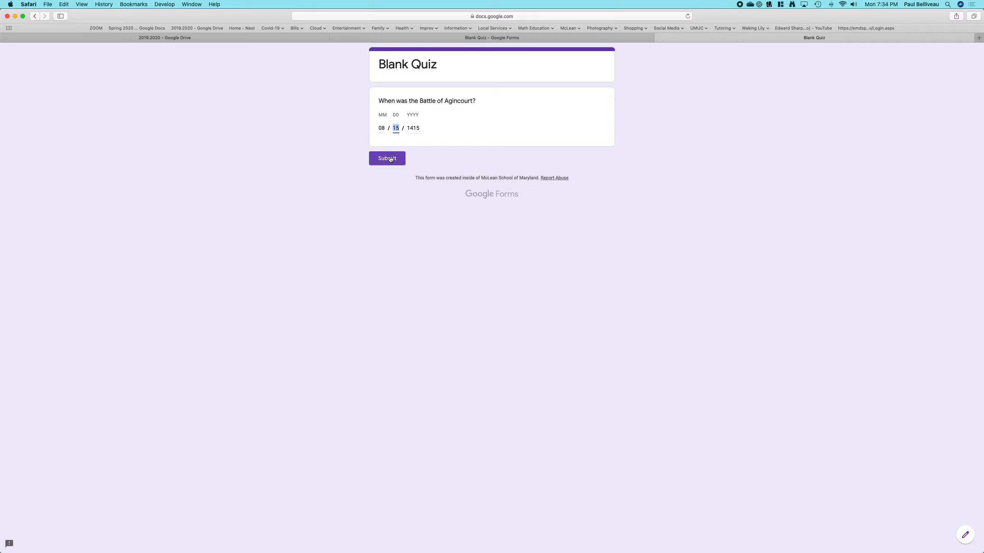
{"action": "left_click", "coordinate": [390, 158]}
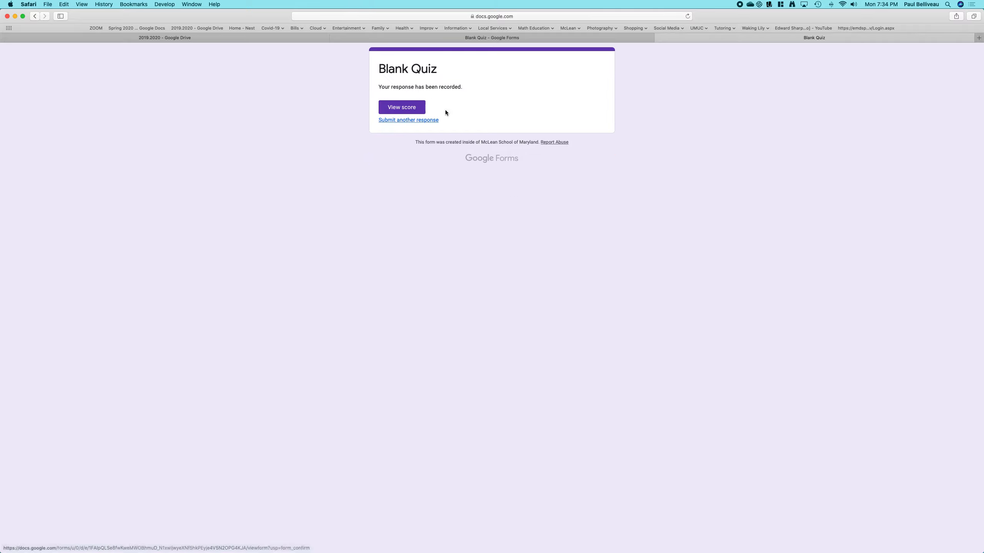
- View the score for the submitted response, then return to the quiz editor
{"action": "left_click", "coordinate": [406, 107]}
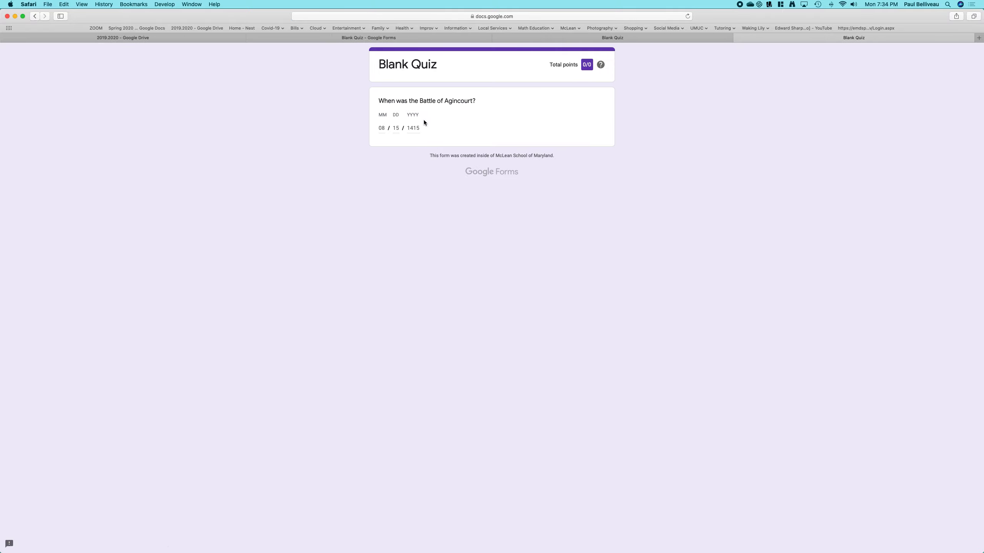
{"action": "left_click", "coordinate": [738, 38]}
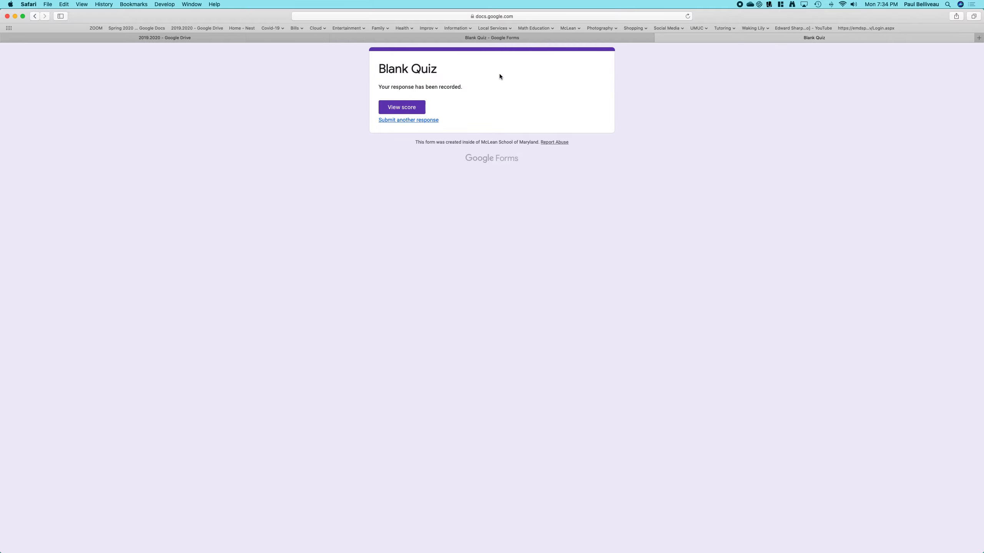
{"action": "left_click", "coordinate": [660, 38]}
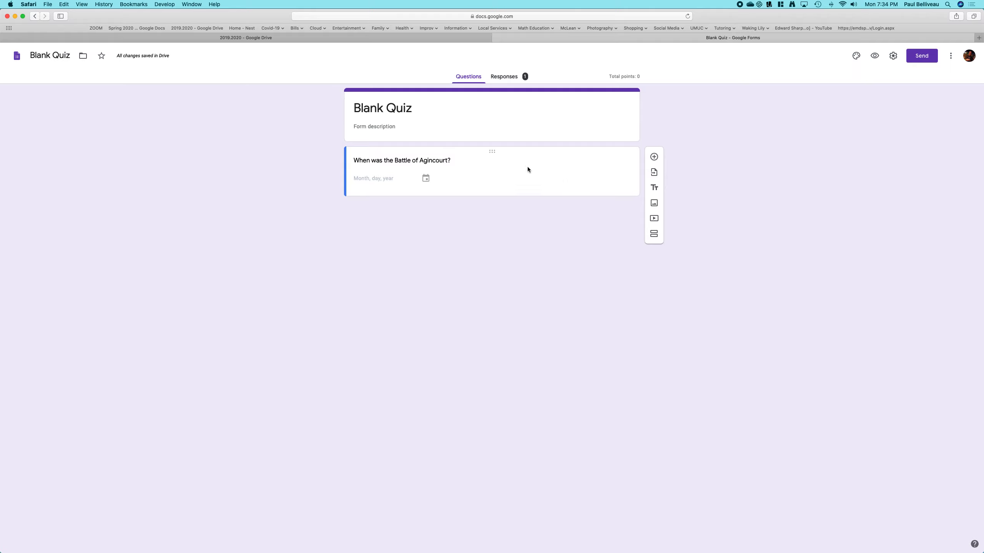
- Rewrite the question text as "What is 2 + 2?"
{"action": "left_click", "coordinate": [469, 160]}
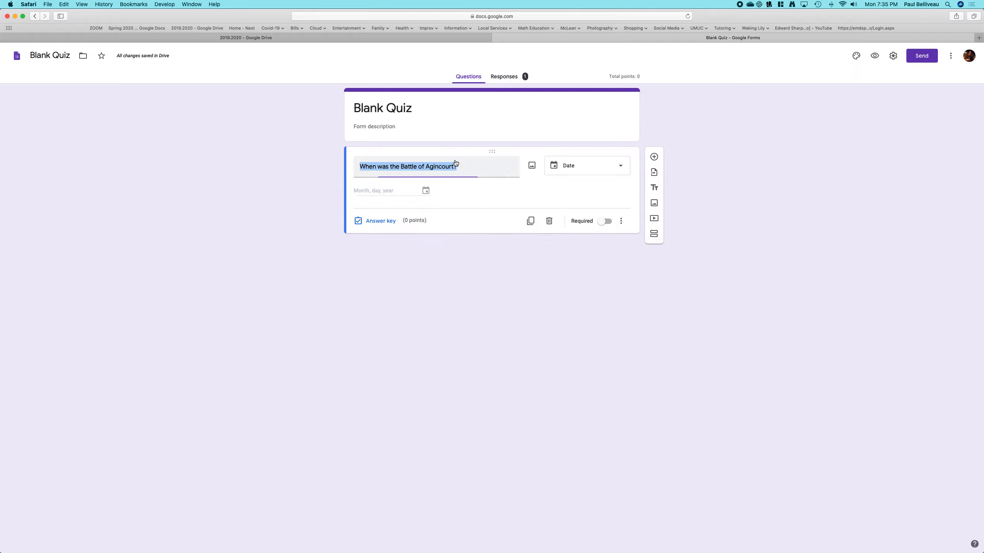
{"action": "type", "text": "What"}
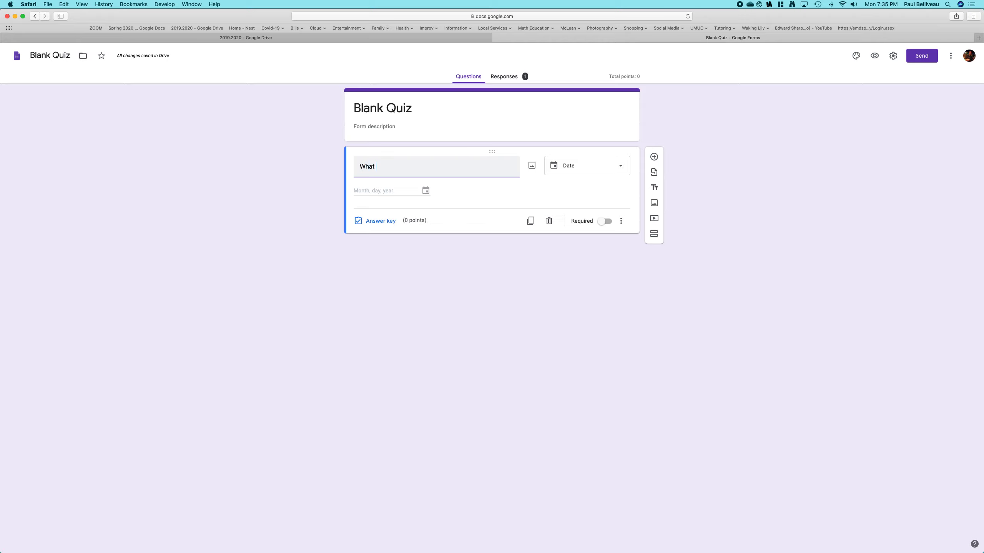
{"action": "type", "text": " is 2 + 2?"}
- Switch the question type to Multiple choice and set the first option to 4
{"action": "left_click", "coordinate": [619, 168]}
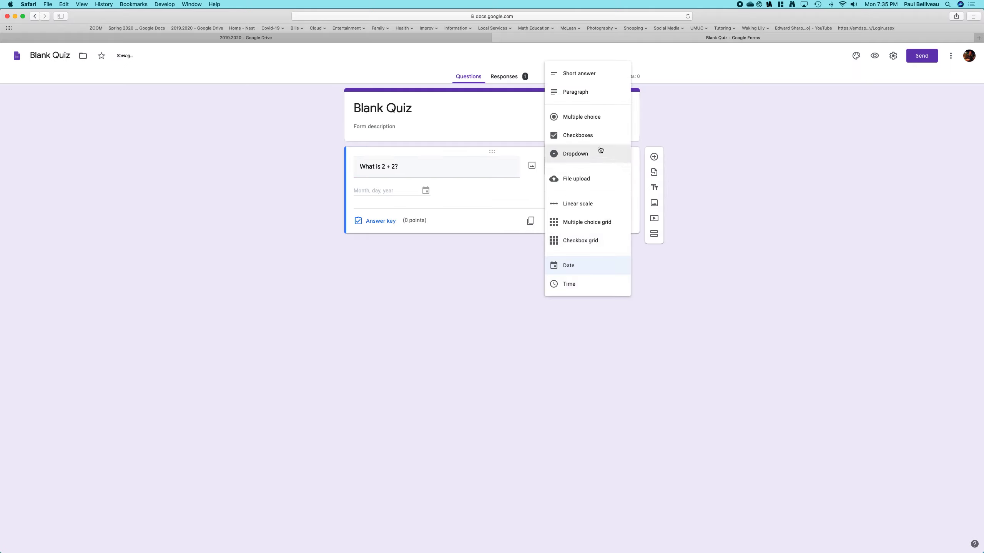
{"action": "left_click", "coordinate": [588, 122]}
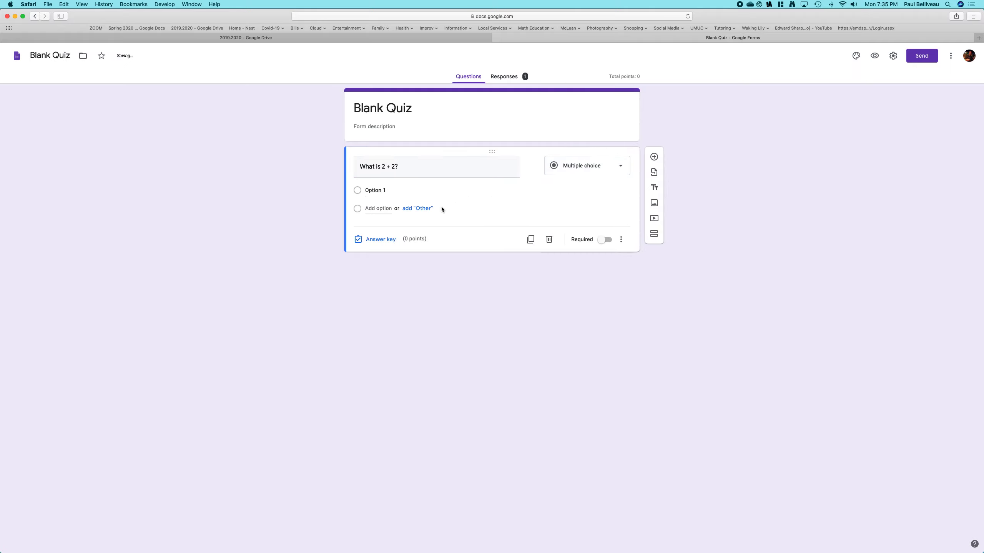
{"action": "left_click", "coordinate": [364, 191]}
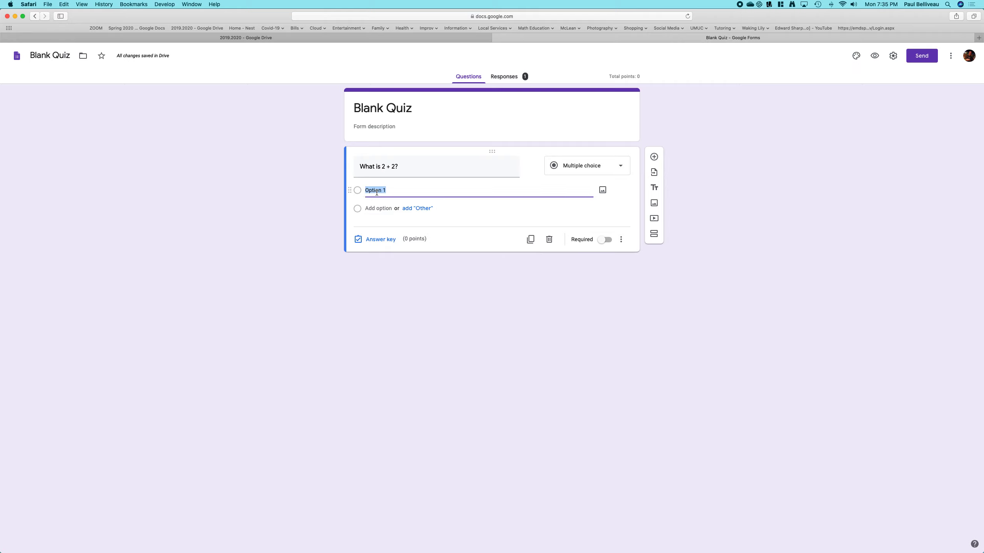
{"action": "type", "text": "4"}
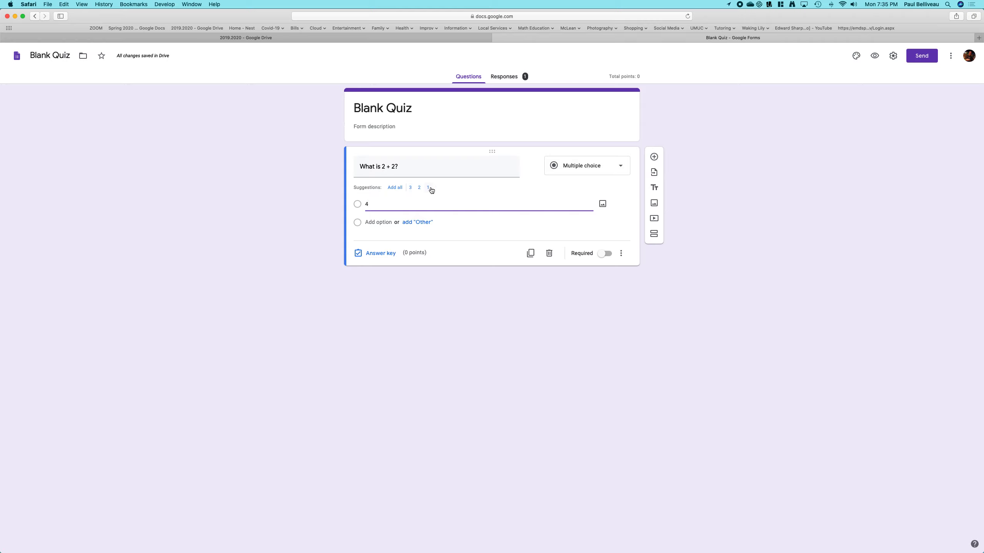
- Add the options "A number" and "I was told there would be no math"
{"action": "left_click", "coordinate": [387, 222]}
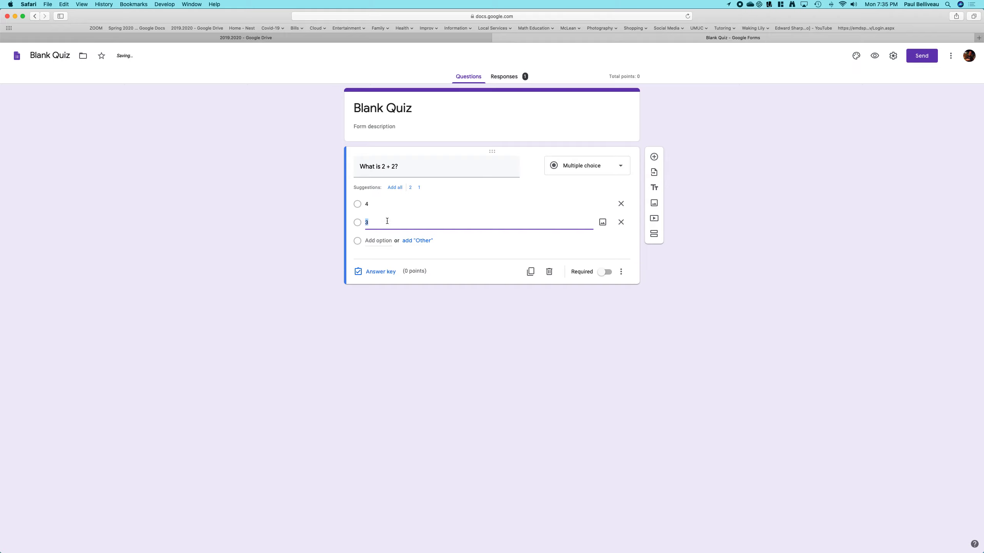
{"action": "type", "text": "A number"}
{"action": "left_click", "coordinate": [387, 240]}
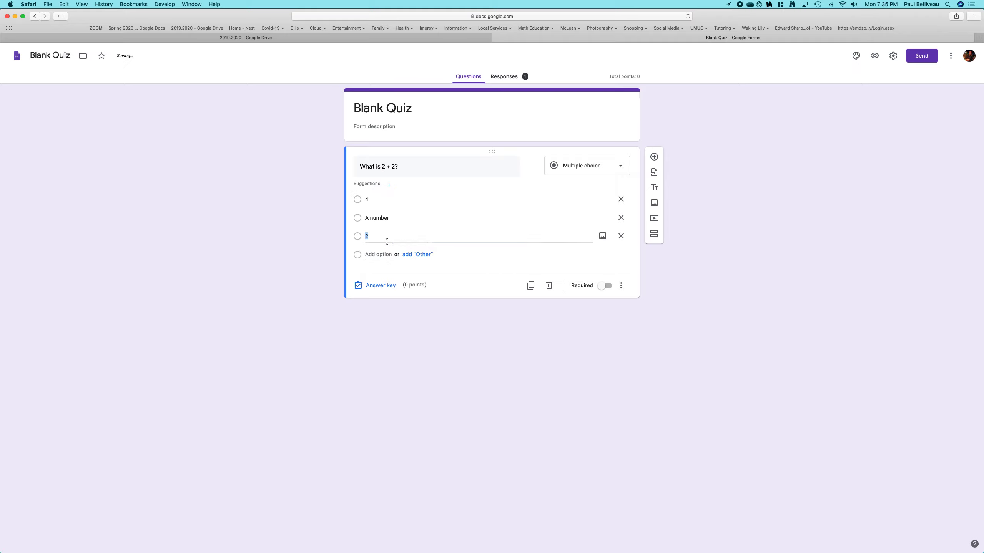
{"action": "type", "text": "I was told th"}
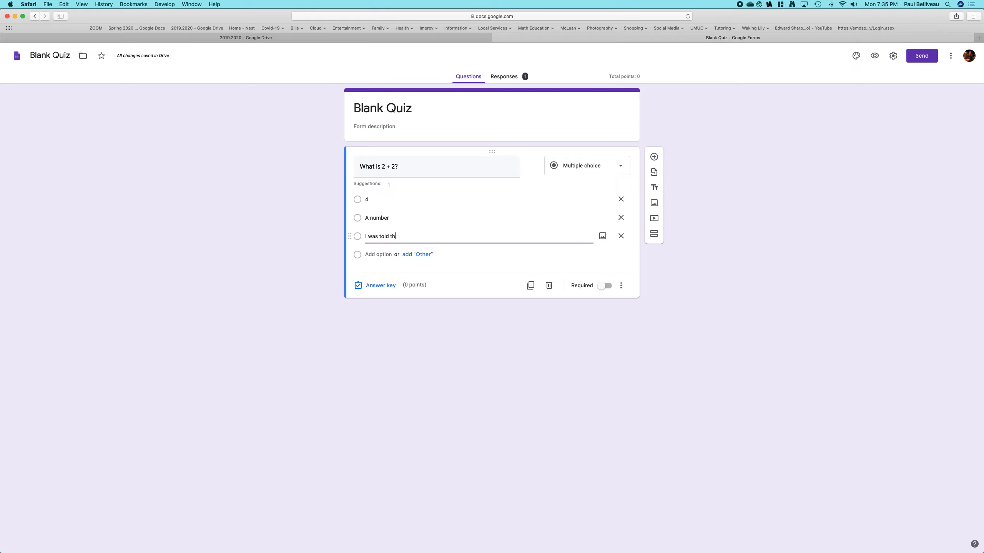
{"action": "type", "text": "ere would be no math"}
{"action": "key", "text": "Tab"}
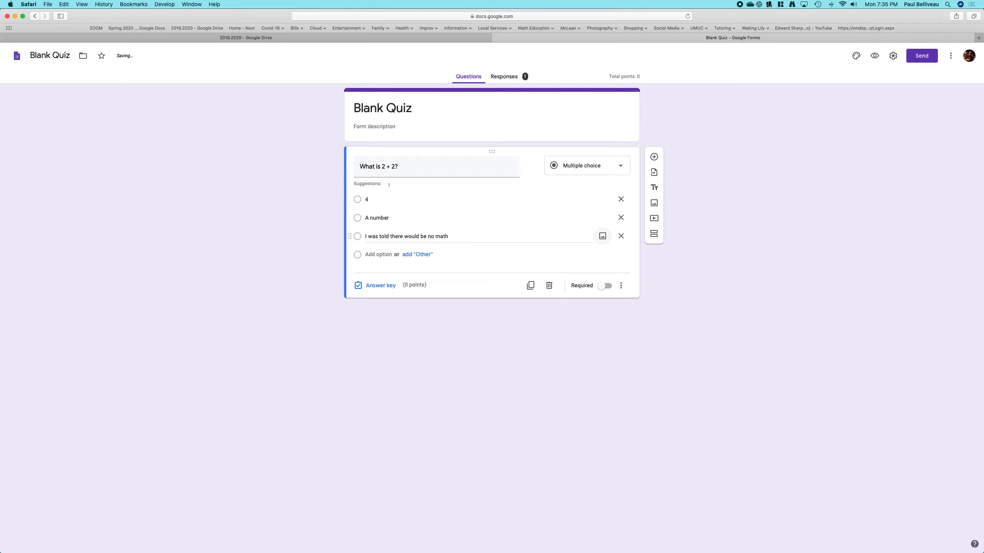
- Add a fourth option, "All of the above"
{"action": "left_click", "coordinate": [388, 254]}
{"action": "type", "text": "All o"}
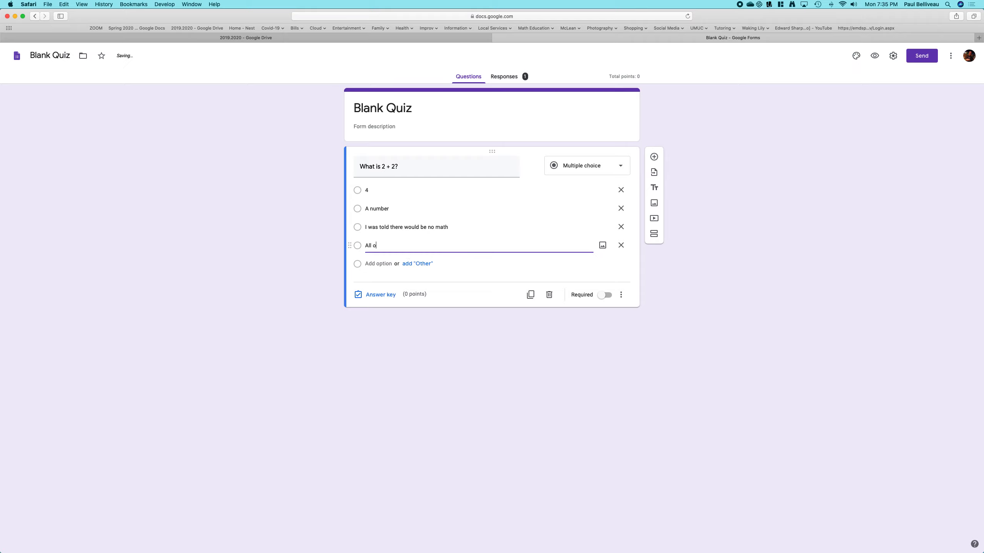
{"action": "type", "text": "f the above"}
{"action": "left_click", "coordinate": [456, 268]}
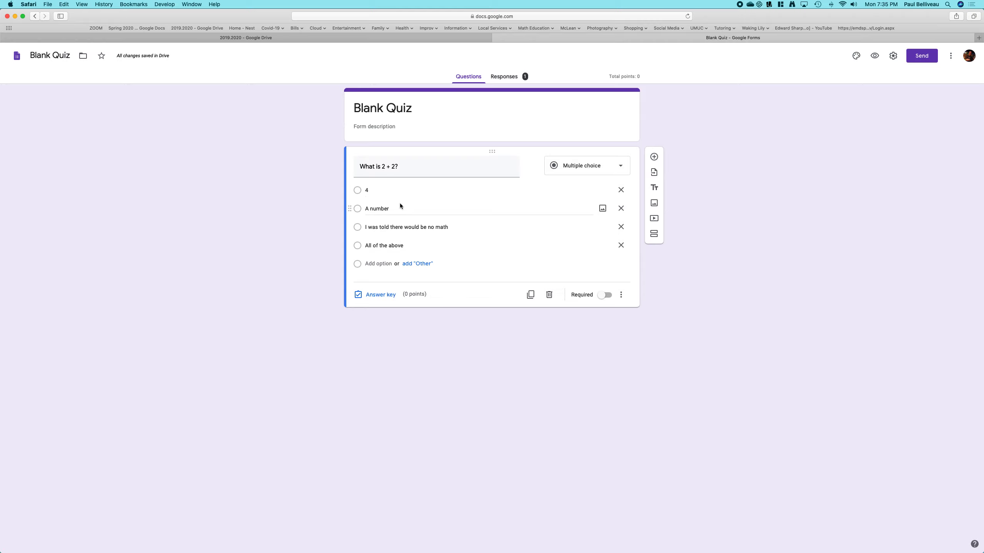
- Open the answer key, worth 2 points, and mark all four options as correct answers
{"action": "left_click", "coordinate": [381, 294]}
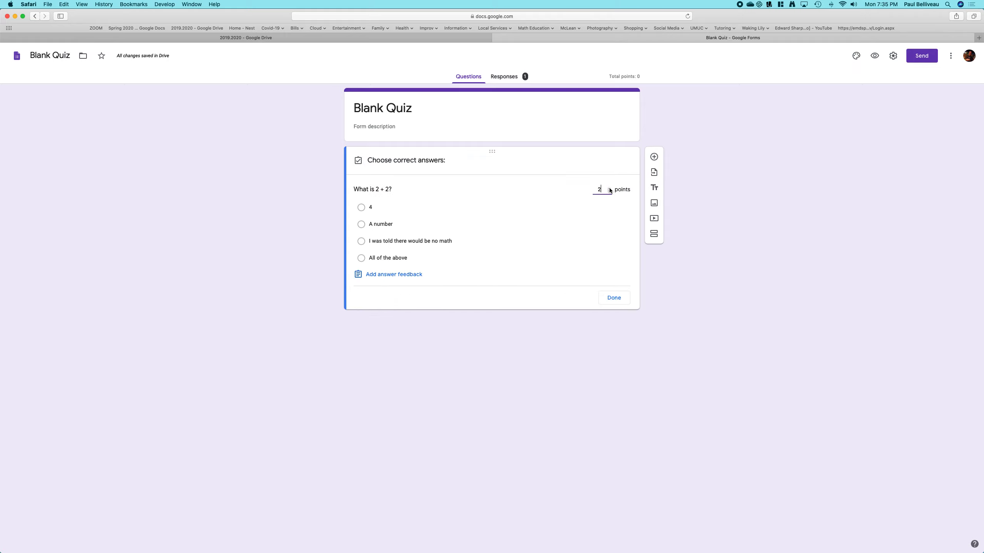
{"action": "left_click", "coordinate": [361, 207]}
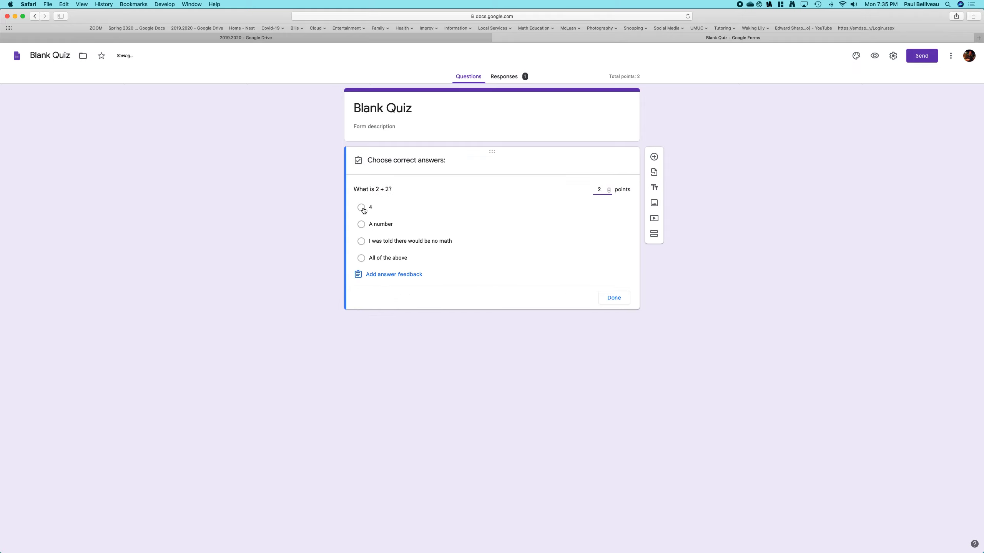
{"action": "left_click", "coordinate": [361, 224]}
{"action": "left_click", "coordinate": [360, 241]}
{"action": "left_click", "coordinate": [361, 258]}
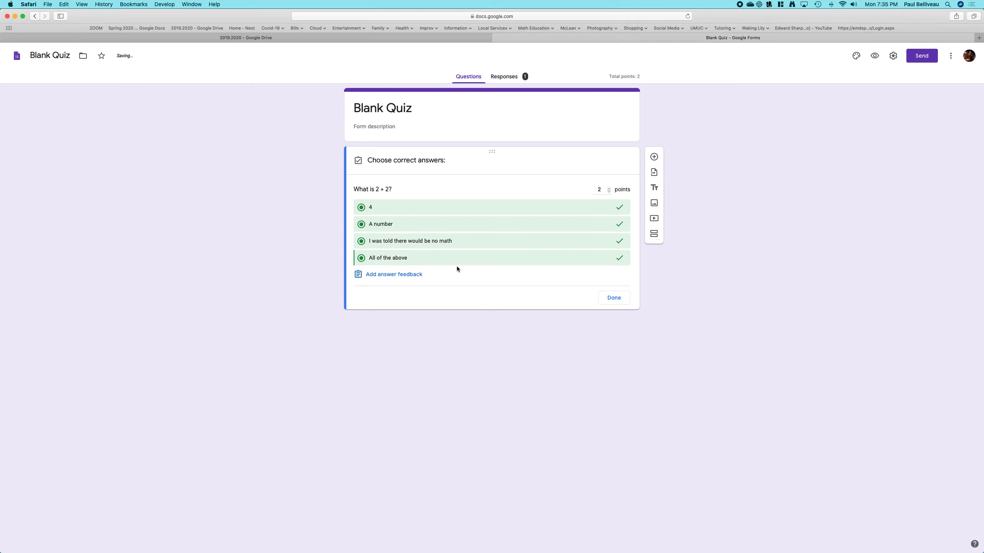
{"action": "left_click", "coordinate": [612, 298]}
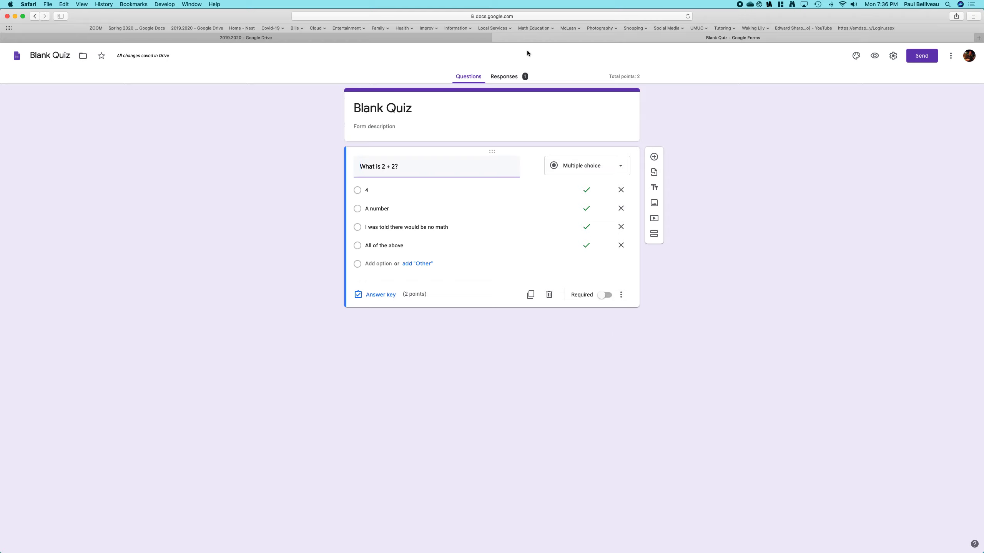
- Open the quiz's responses summary to review the results
{"action": "left_click", "coordinate": [511, 77]}
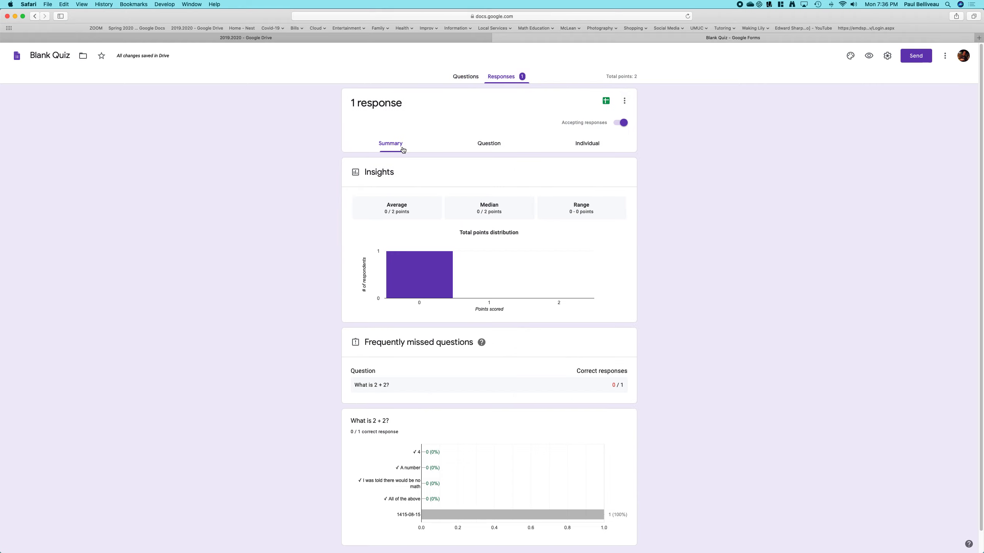
{"action": "mouse_move", "coordinate": [429, 289]}
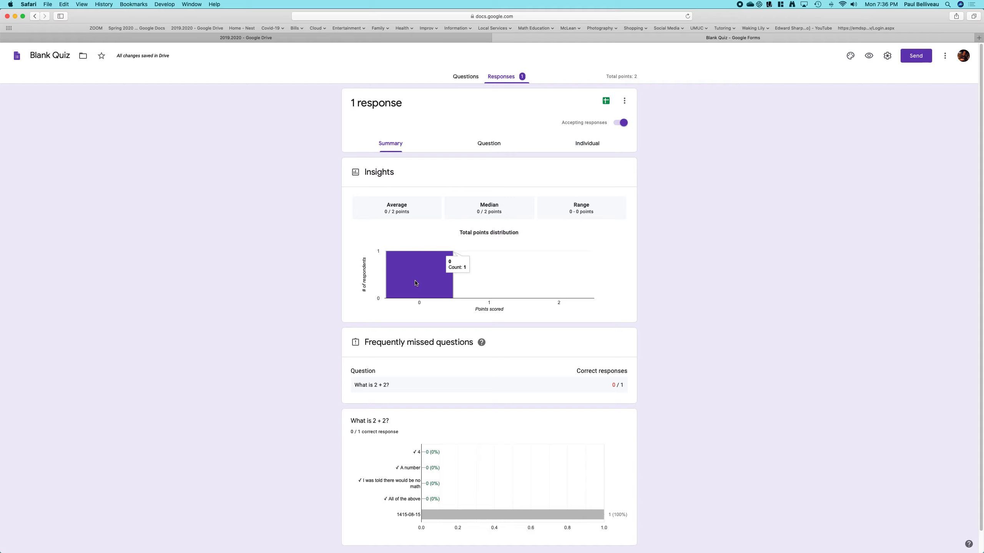
- Review the submitted response by question and individually, then delete it
{"action": "left_click", "coordinate": [493, 151]}
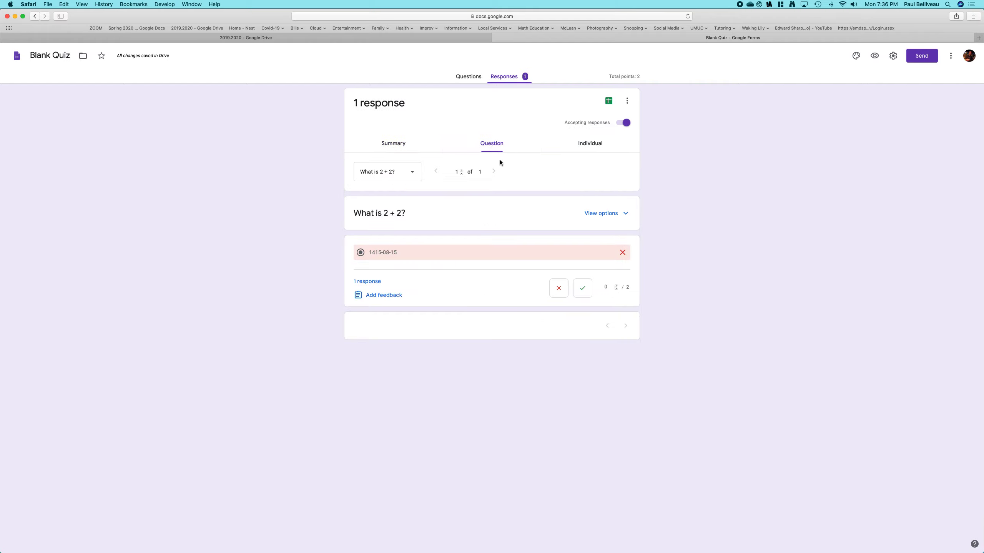
{"action": "left_click", "coordinate": [589, 144]}
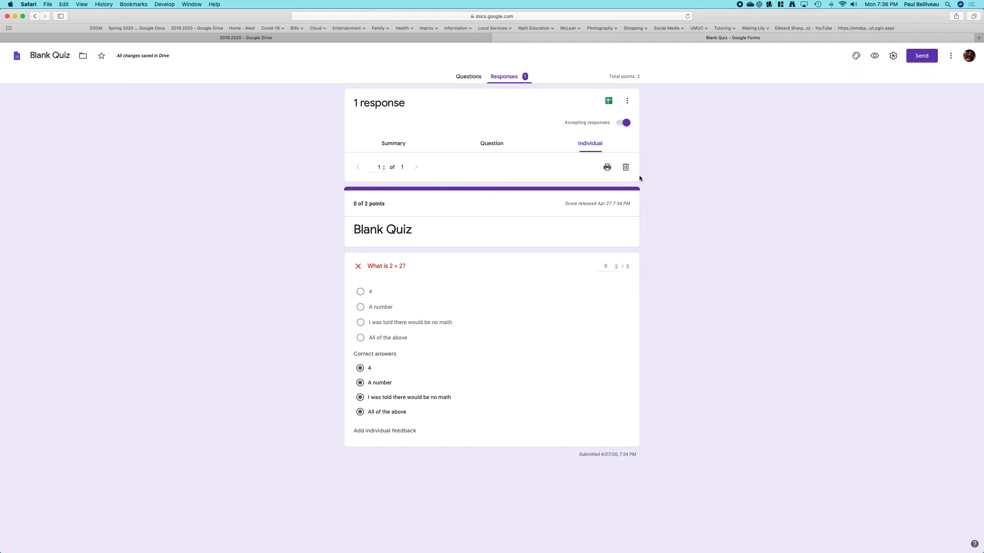
{"action": "left_click", "coordinate": [627, 169]}
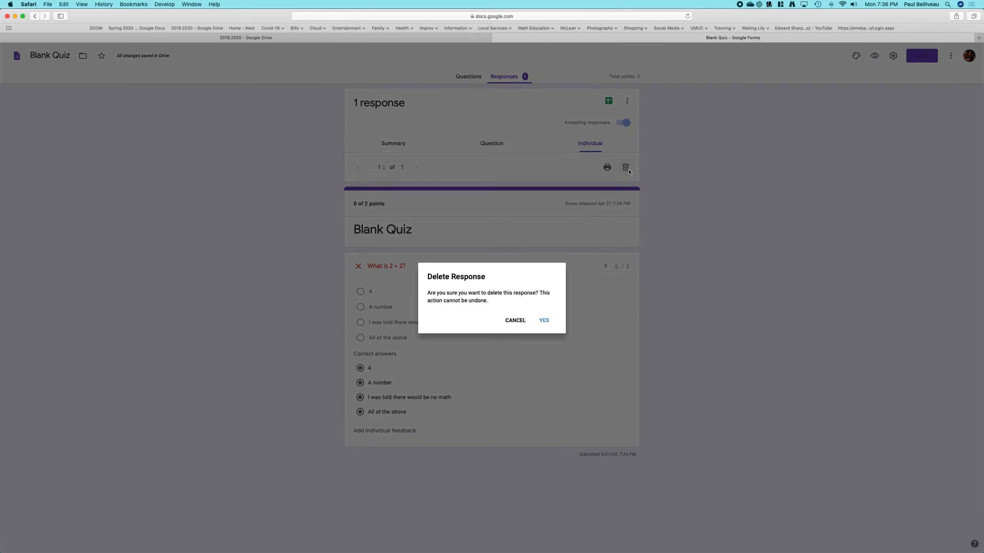
{"action": "left_click", "coordinate": [541, 321]}
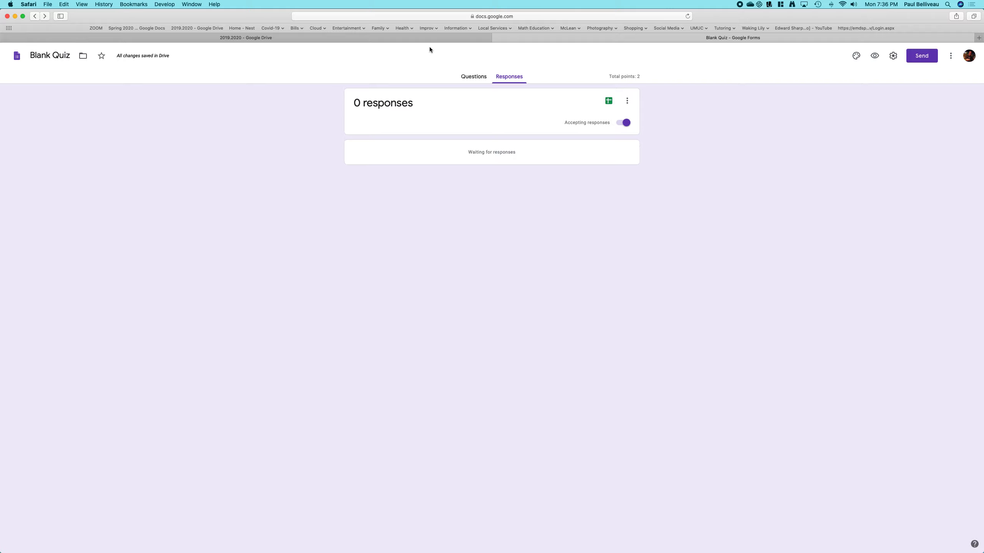
- Return to the questions and make the "What is 2 + 2?" question required
{"action": "left_click", "coordinate": [472, 77]}
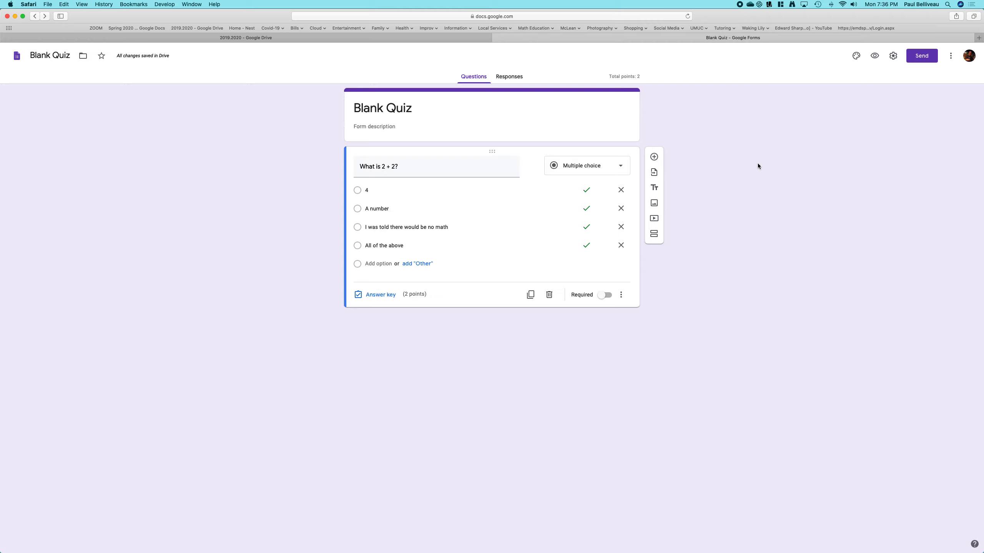
{"action": "left_click", "coordinate": [606, 295]}
- In the form settings, turn on collecting email addresses and limiting respondents to 1 response, then save
{"action": "left_click", "coordinate": [892, 56]}
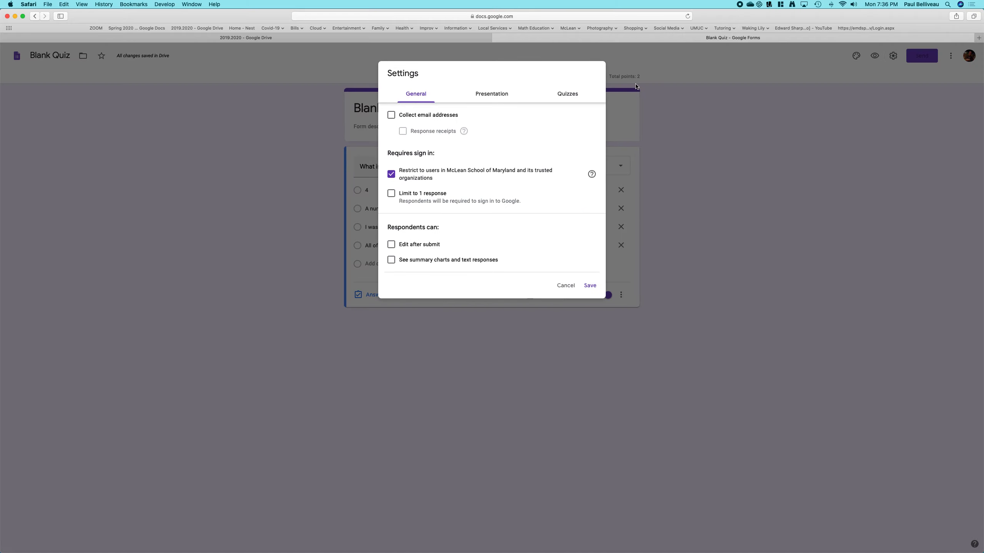
{"action": "left_click", "coordinate": [391, 115]}
{"action": "left_click", "coordinate": [390, 194]}
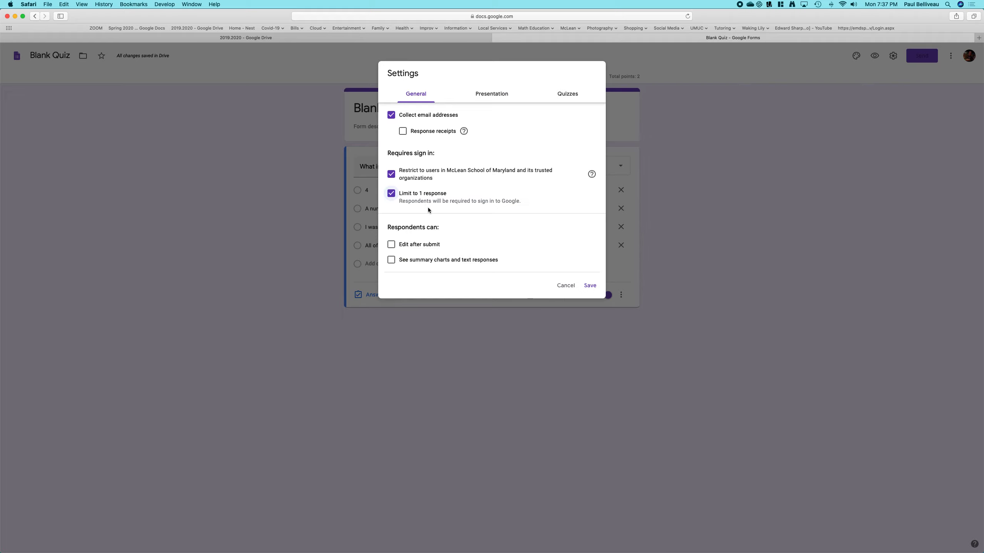
{"action": "left_click", "coordinate": [392, 197]}
{"action": "left_click", "coordinate": [391, 196]}
{"action": "left_click", "coordinate": [392, 246]}
{"action": "left_click", "coordinate": [392, 245]}
{"action": "left_click", "coordinate": [392, 198]}
{"action": "left_click", "coordinate": [391, 193]}
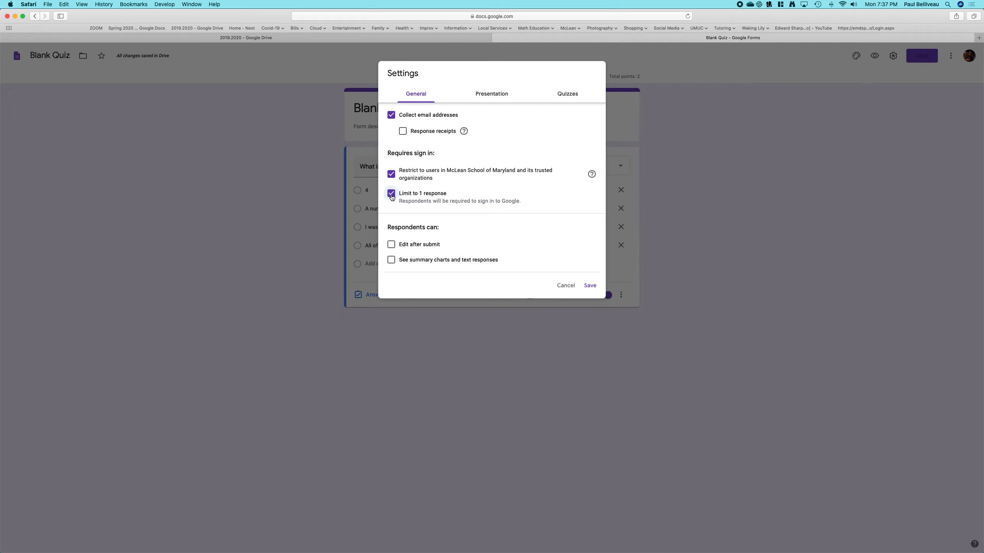
{"action": "left_click", "coordinate": [590, 286]}
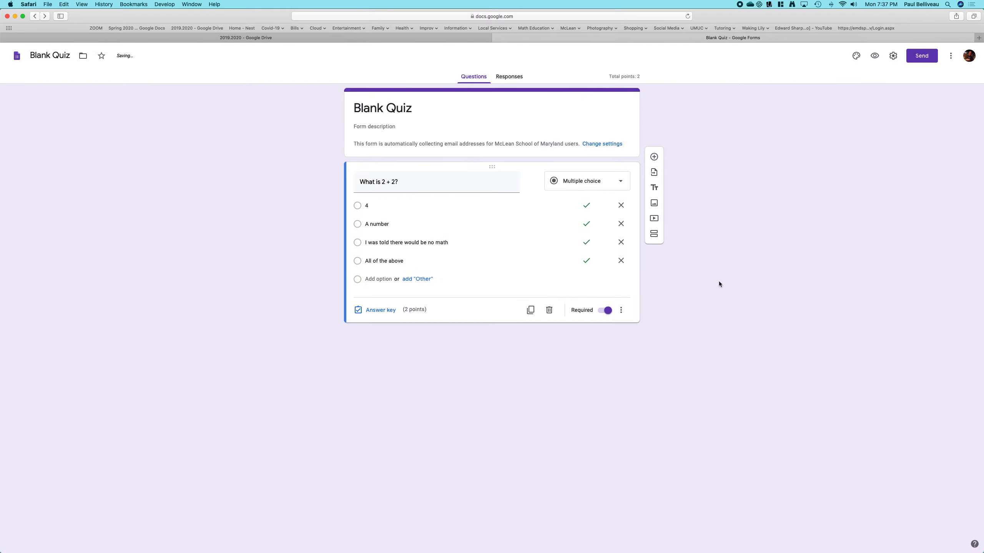
- Preview the quiz and submit a test answer of "All of the above"
{"action": "left_click", "coordinate": [874, 57]}
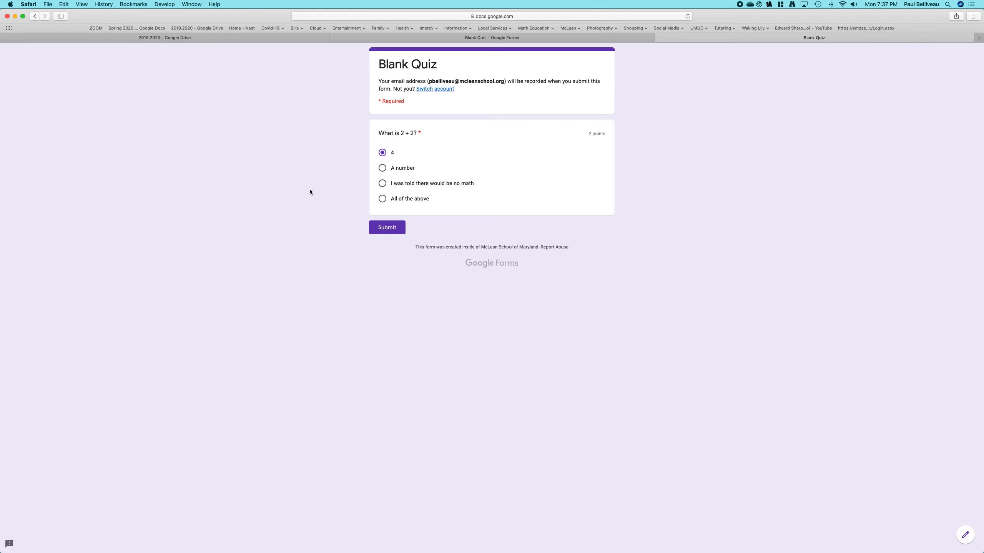
{"action": "left_click", "coordinate": [382, 168]}
{"action": "left_click", "coordinate": [382, 184]}
{"action": "left_click", "coordinate": [391, 228]}
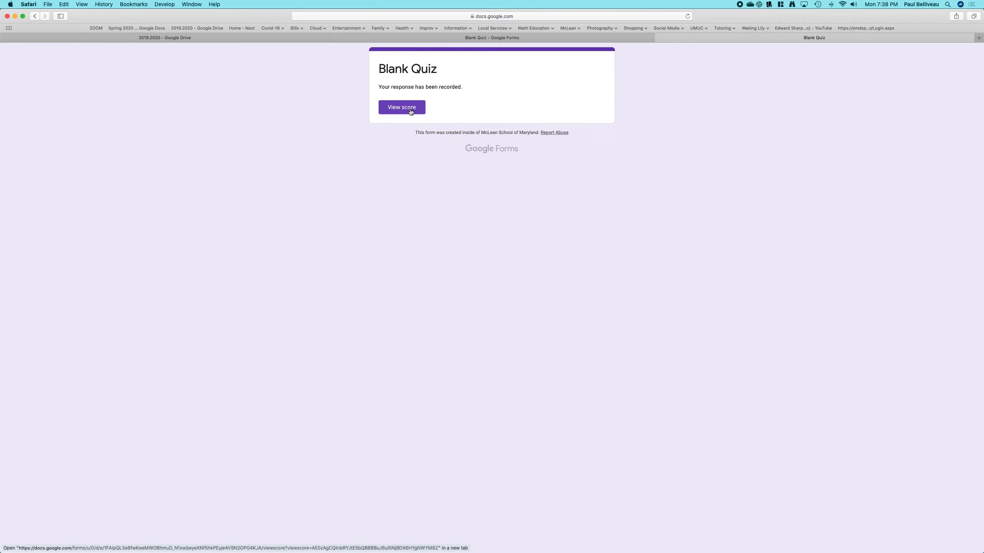
- View the test score, then close the score tab and return to the form editor
{"action": "left_click", "coordinate": [410, 111]}
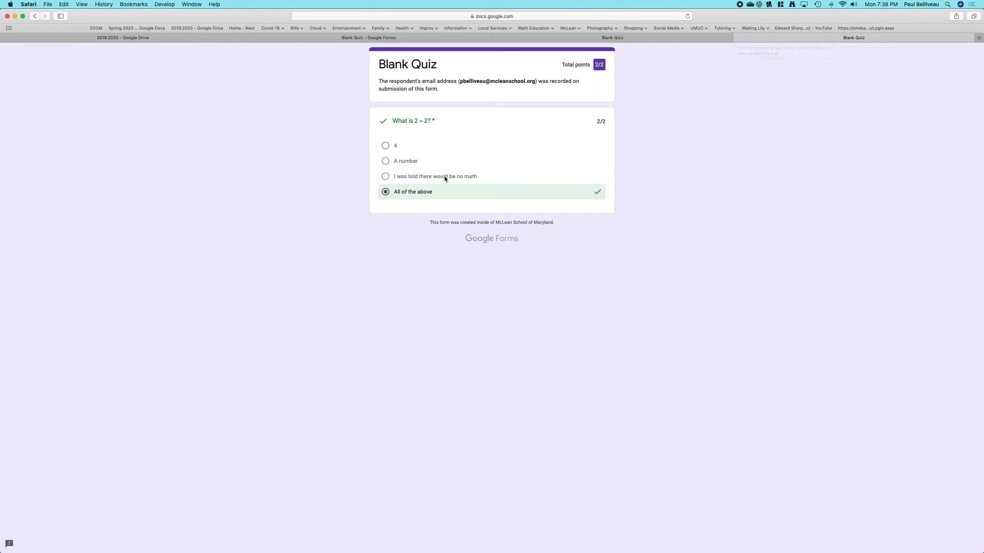
{"action": "left_click", "coordinate": [736, 36]}
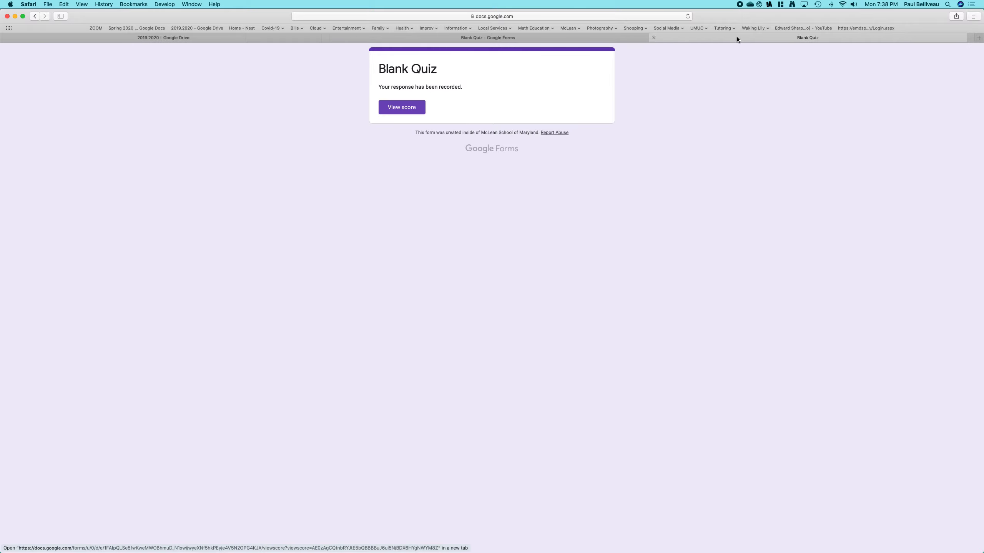
{"action": "left_click", "coordinate": [658, 37]}
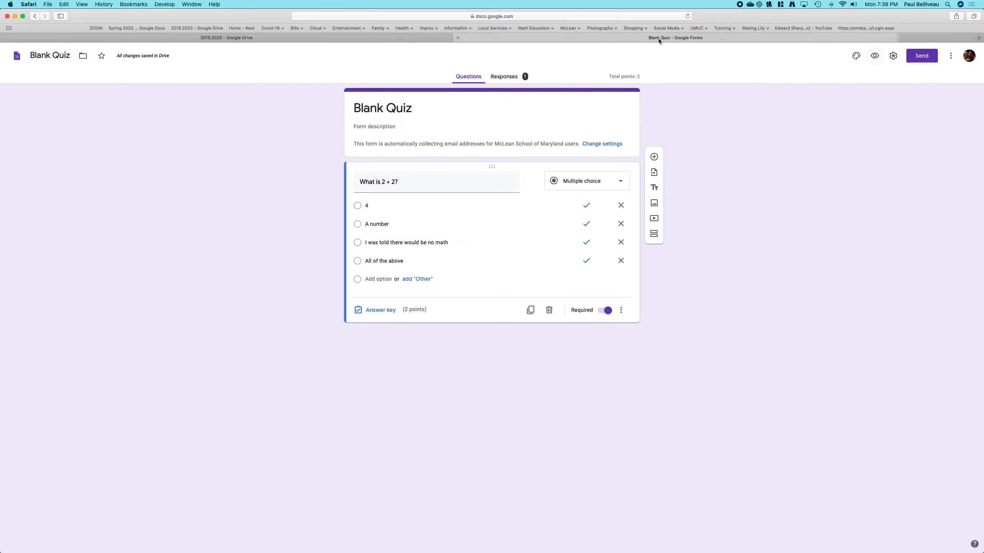
- Review the new response in the summary and individual views, then delete it
{"action": "left_click", "coordinate": [504, 78]}
{"action": "left_click", "coordinate": [467, 79]}
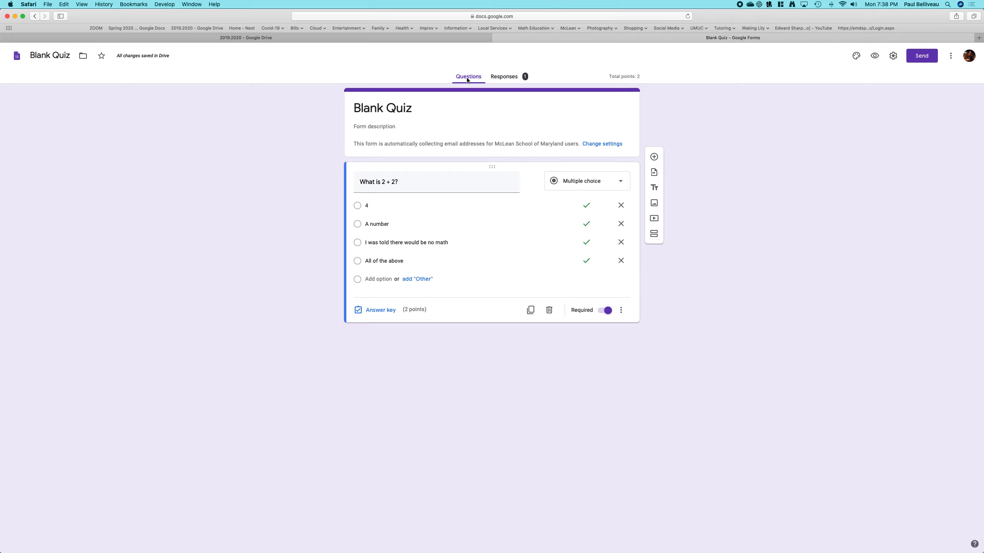
{"action": "left_click", "coordinate": [503, 77]}
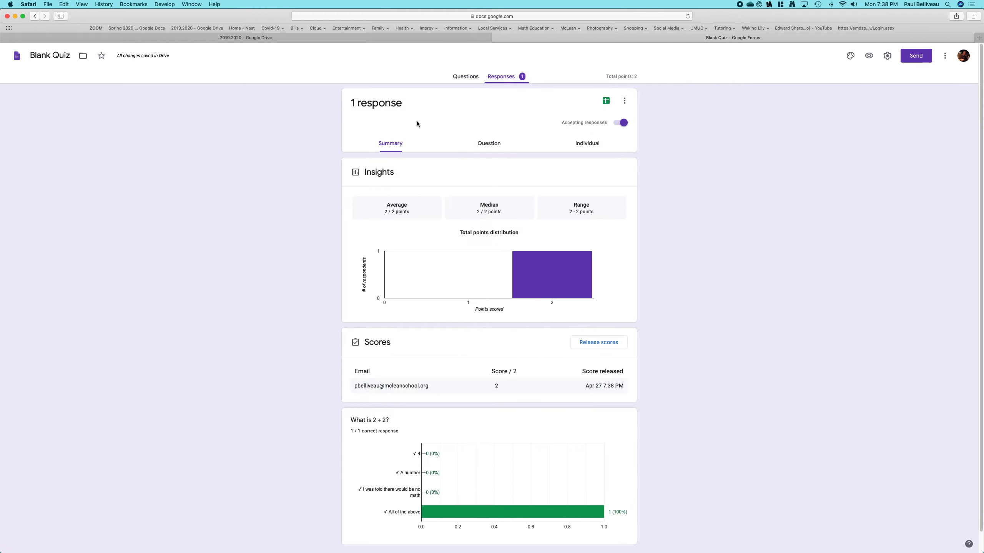
{"action": "scroll", "coordinate": [454, 287], "scroll_direction": "down", "scroll_amount": 2}
{"action": "left_click", "coordinate": [495, 147]}
{"action": "left_click", "coordinate": [588, 147]}
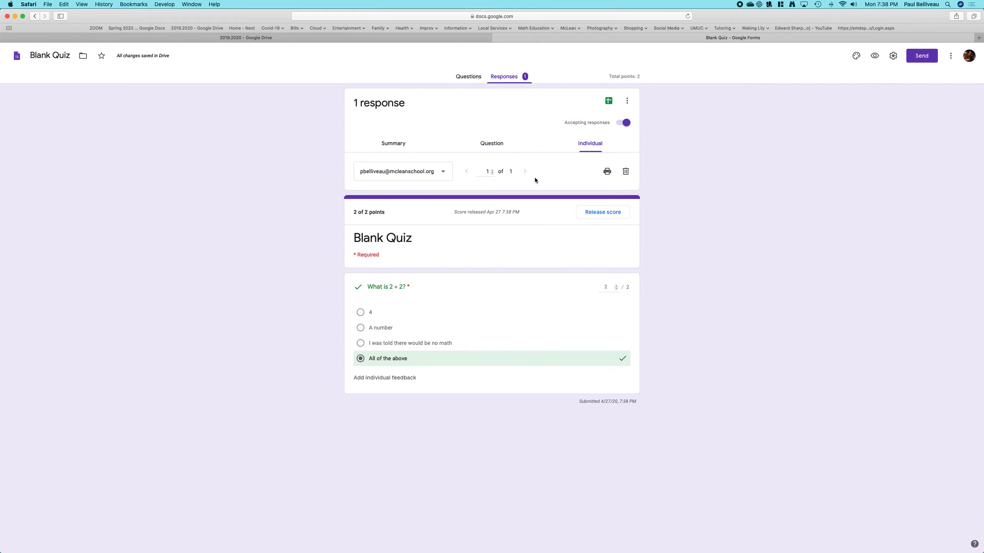
{"action": "left_click", "coordinate": [625, 173]}
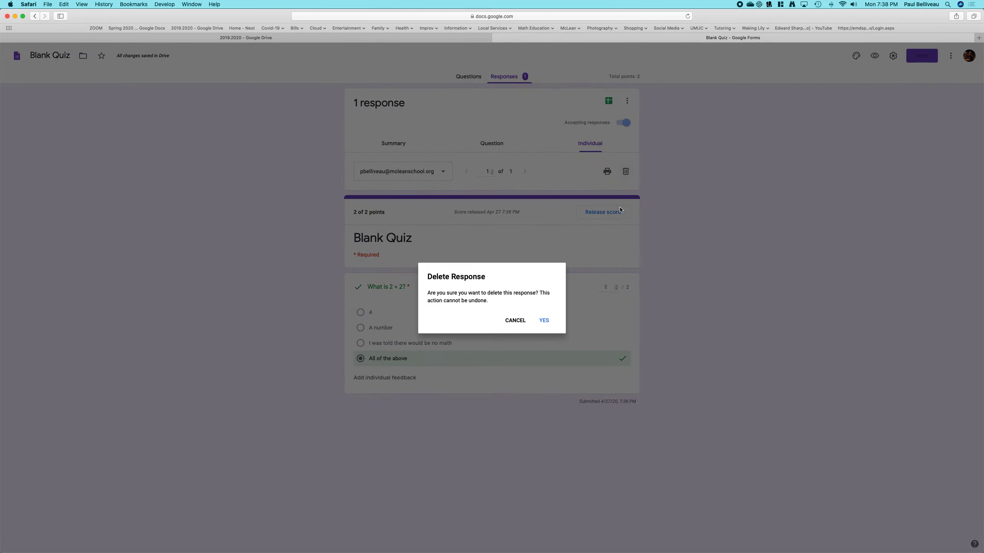
{"action": "left_click", "coordinate": [545, 323]}
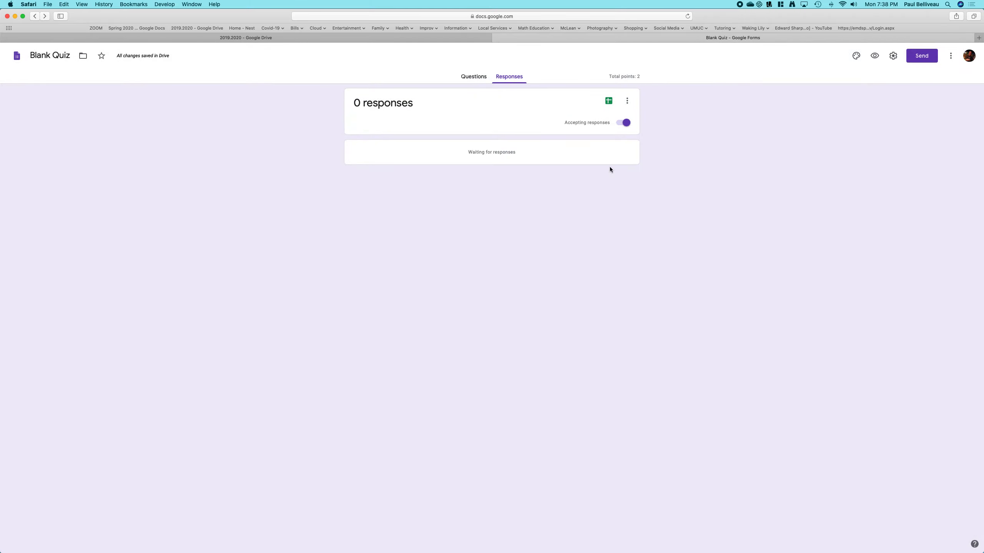
- Reopen and save the form's general settings
{"action": "left_click", "coordinate": [476, 78]}
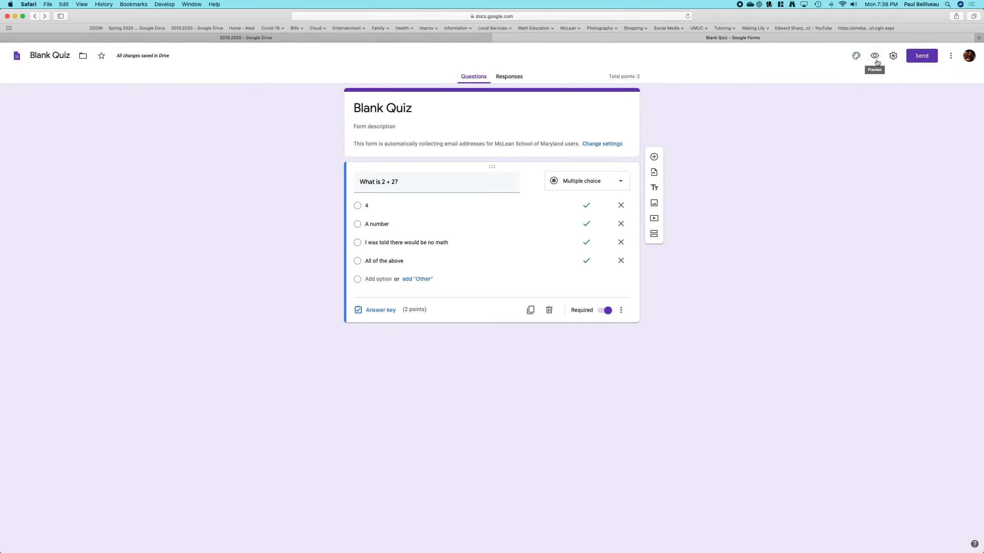
{"action": "left_click", "coordinate": [892, 58]}
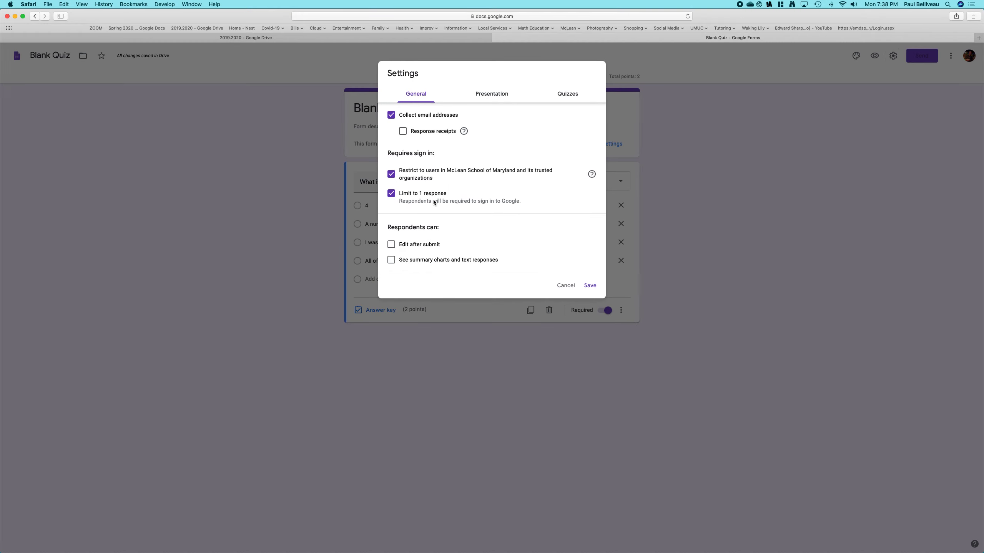
{"action": "left_click", "coordinate": [589, 286]}
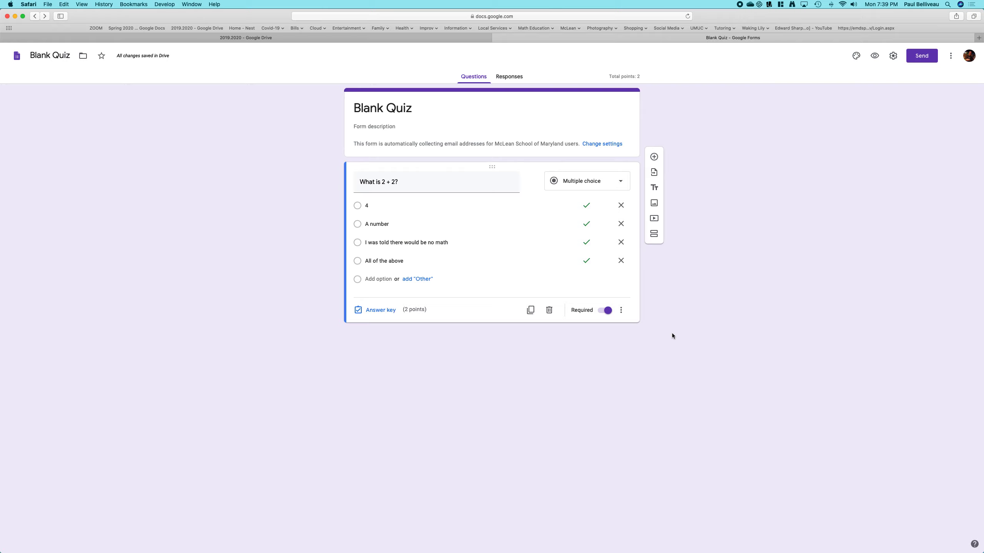
- Edit the answer key so that only "4" is marked as the correct answer
{"action": "left_click", "coordinate": [412, 106]}
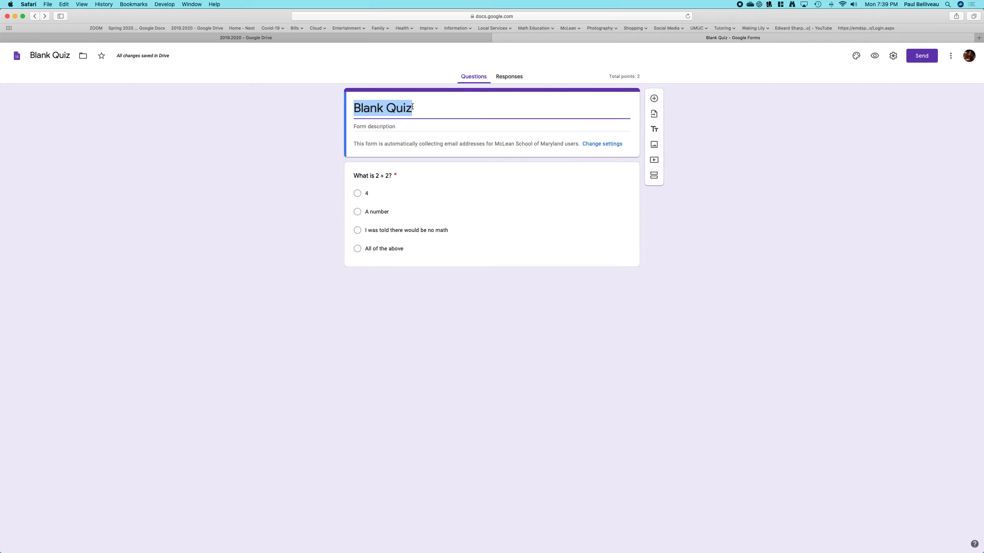
{"action": "left_click", "coordinate": [539, 302]}
{"action": "left_click", "coordinate": [549, 243]}
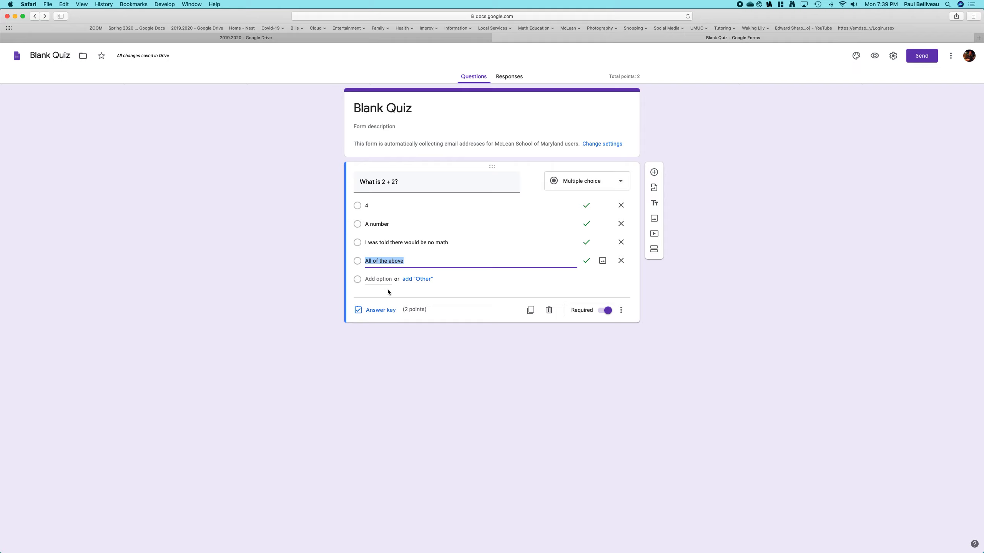
{"action": "left_click", "coordinate": [383, 311]}
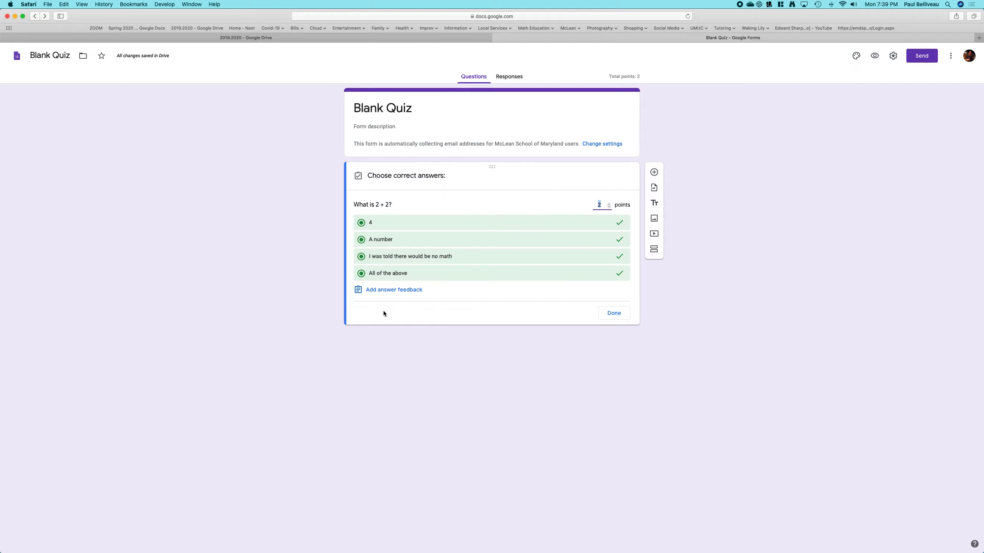
{"action": "left_click", "coordinate": [621, 243]}
{"action": "left_click", "coordinate": [620, 256]}
{"action": "left_click", "coordinate": [619, 273]}
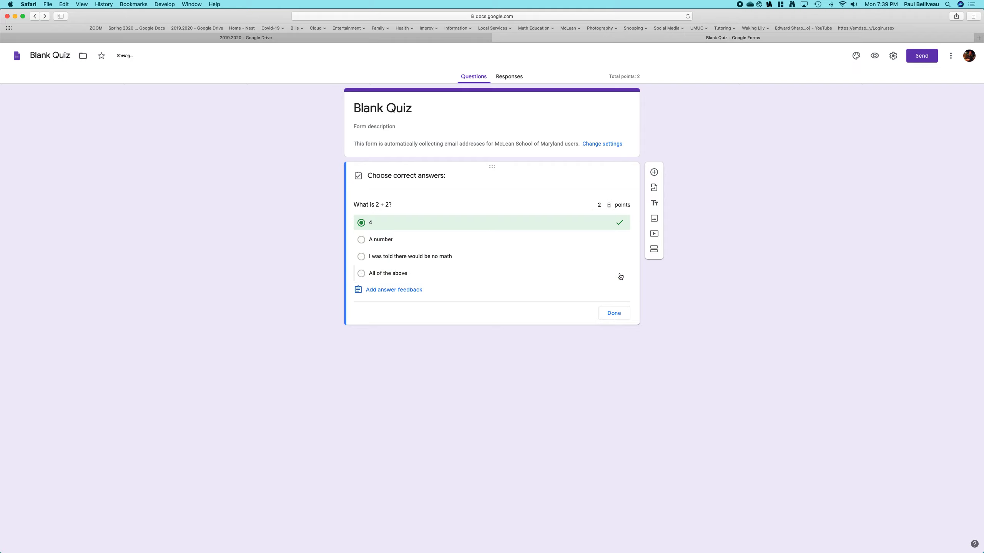
{"action": "left_click", "coordinate": [615, 320]}
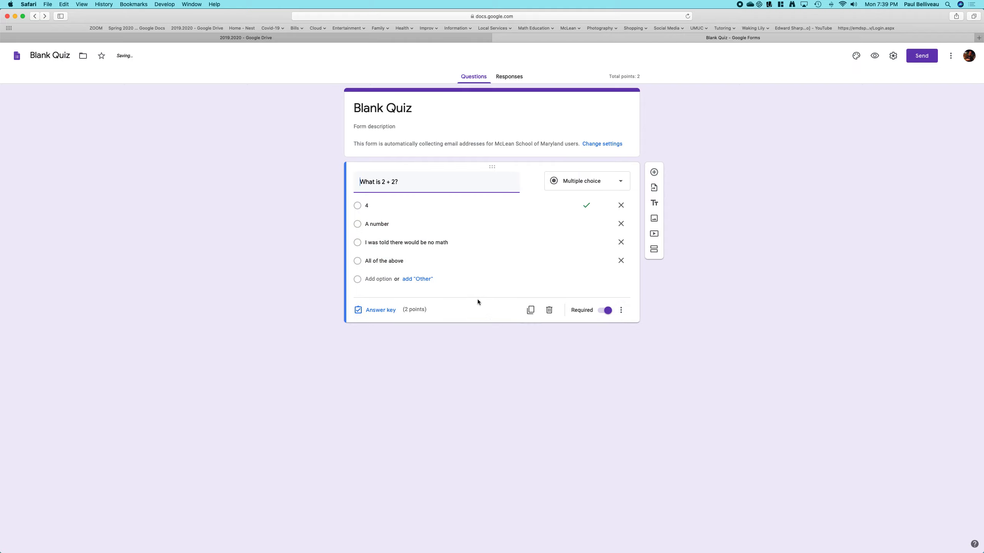
- Reopen the answer key and add incorrect-answer feedback reading "Seriously?"
{"action": "left_click", "coordinate": [381, 310]}
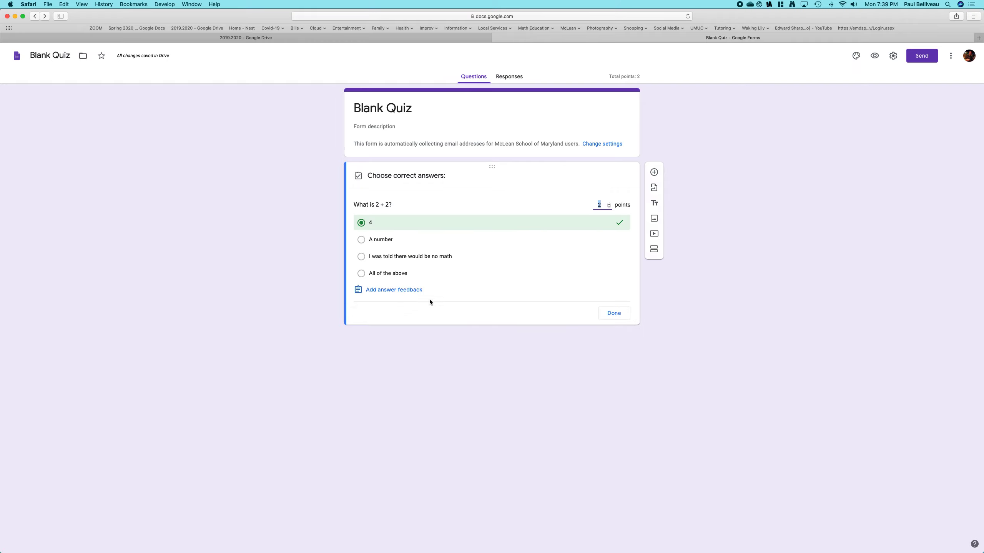
{"action": "left_click", "coordinate": [411, 293]}
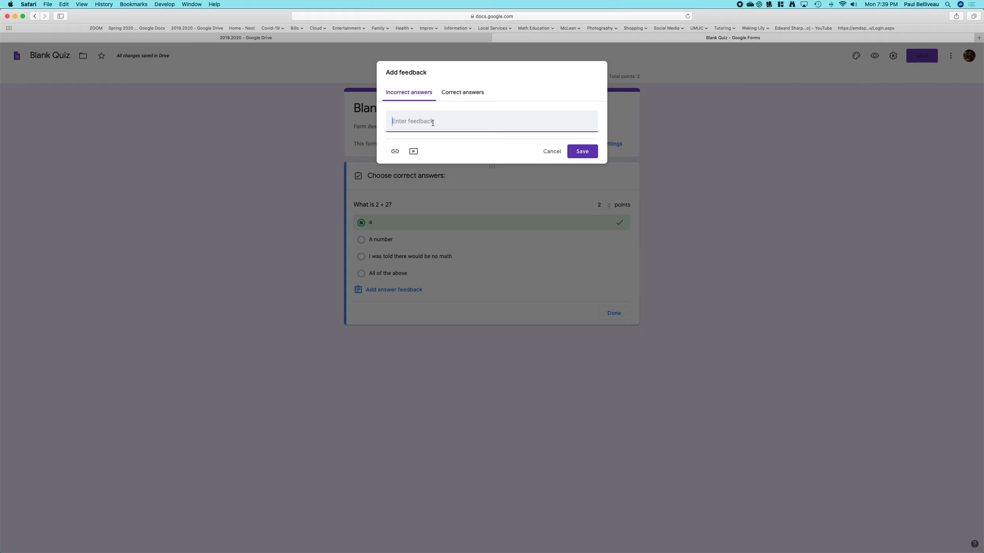
{"action": "type", "text": "Serious;y"}
{"action": "key", "text": "BackSpace"}
{"action": "key", "text": "BackSpace"}
{"action": "type", "text": "ly"}
- Add correct-answer feedback "Good job, I guess.", save it, and close the answer key
{"action": "left_click", "coordinate": [454, 95]}
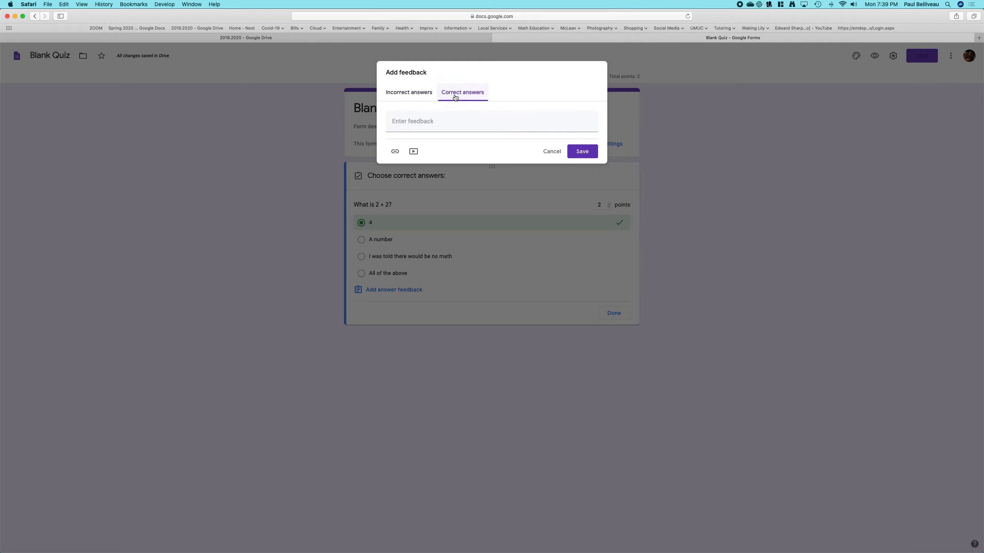
{"action": "left_click", "coordinate": [431, 122]}
{"action": "type", "text": "G"}
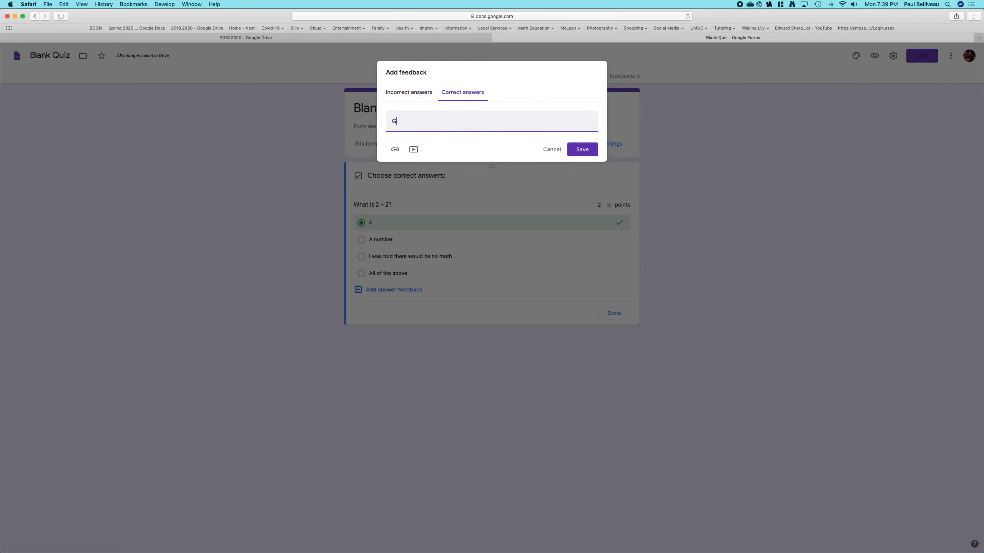
{"action": "type", "text": "ood job, I guess."}
{"action": "left_click", "coordinate": [583, 149]}
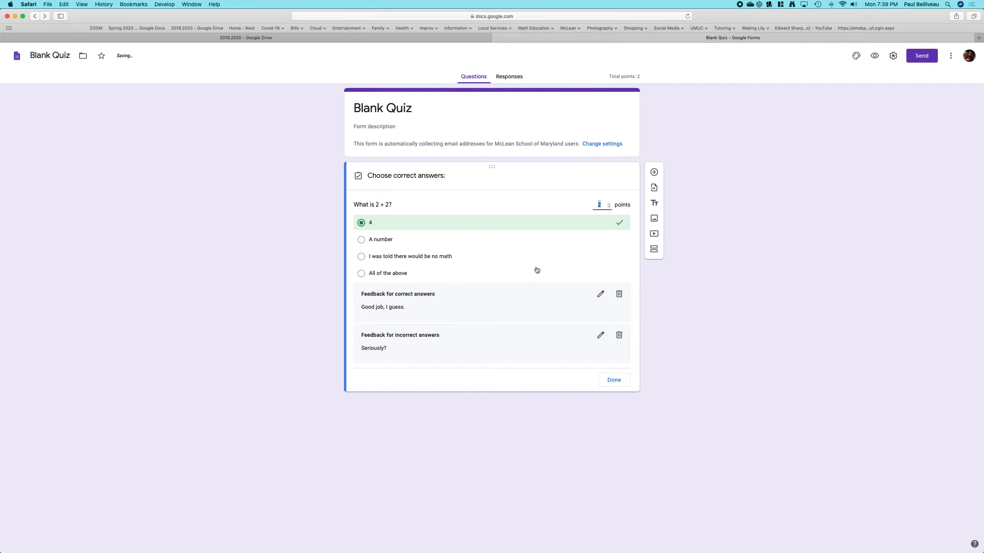
{"action": "left_click", "coordinate": [613, 381]}
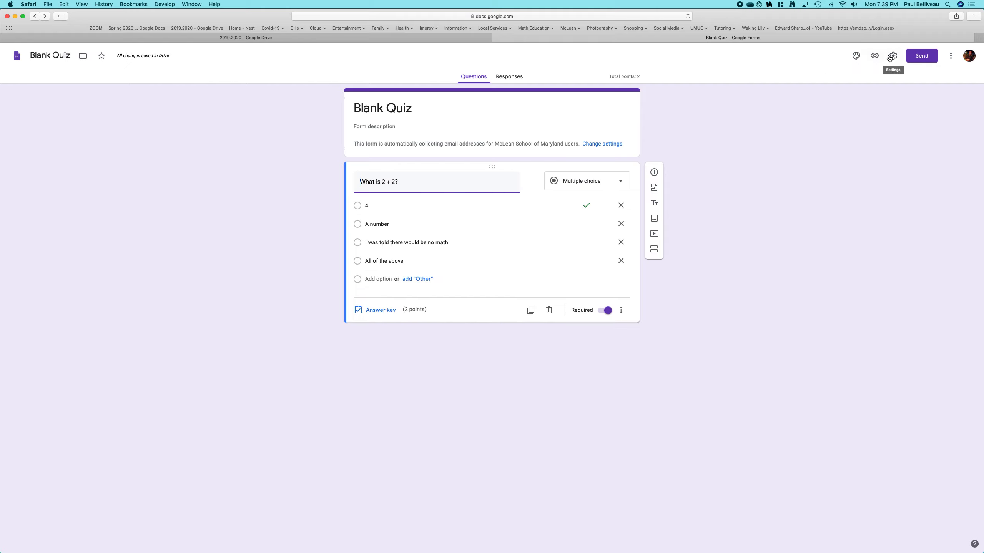
- Preview the quiz, submit "I was told there would be no math", and view the score with feedback
{"action": "left_click", "coordinate": [874, 56]}
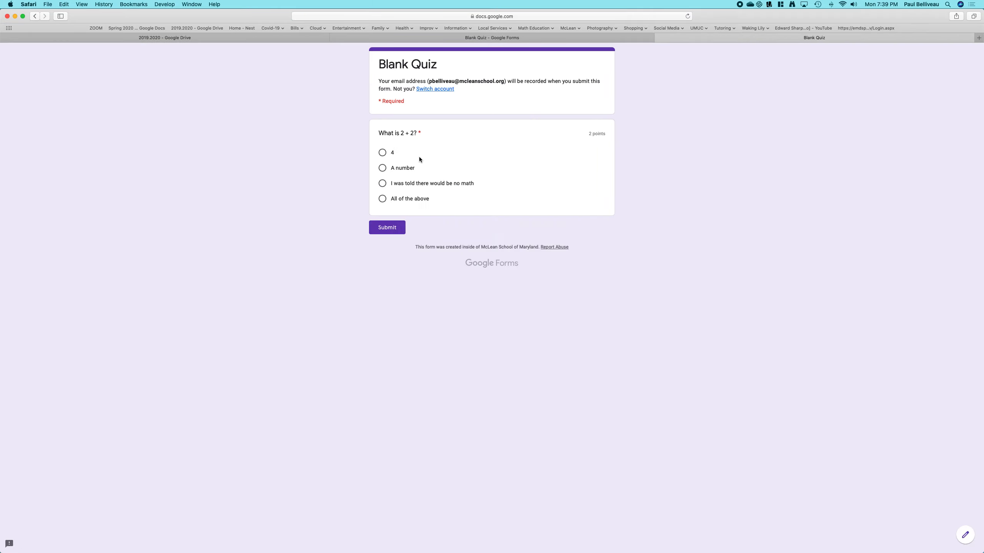
{"action": "left_click", "coordinate": [383, 172]}
{"action": "key", "text": "Down"}
{"action": "left_click", "coordinate": [390, 230]}
{"action": "left_click", "coordinate": [405, 108]}
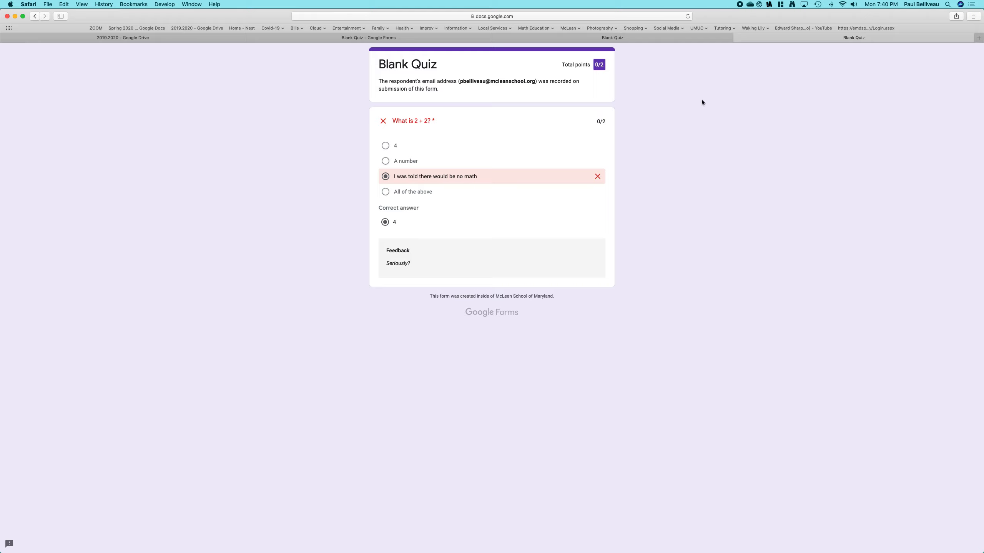
{"action": "left_click", "coordinate": [737, 37]}
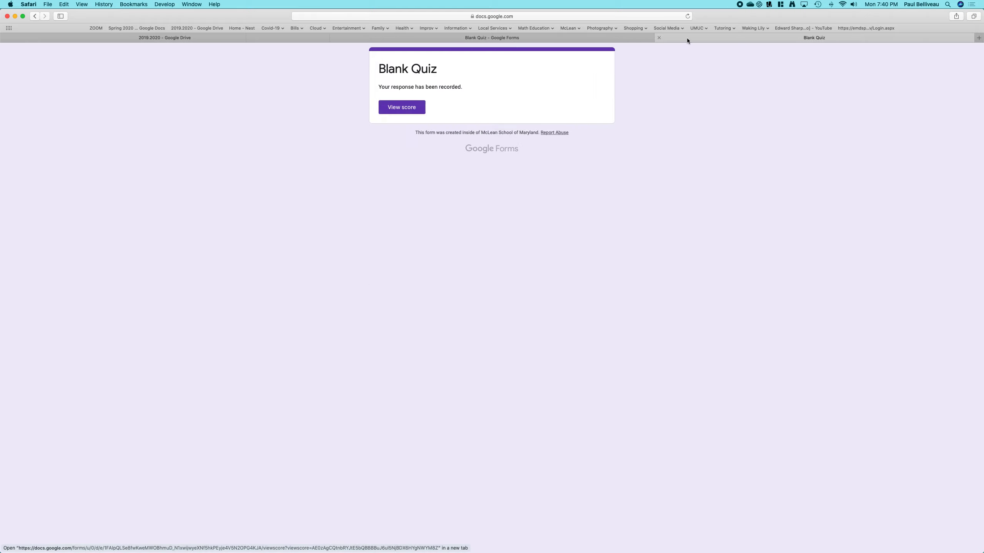
- Close the preview tab and delete the submitted test response from the individual responses view
{"action": "left_click", "coordinate": [660, 38]}
{"action": "left_click", "coordinate": [508, 77]}
{"action": "left_click", "coordinate": [587, 143]}
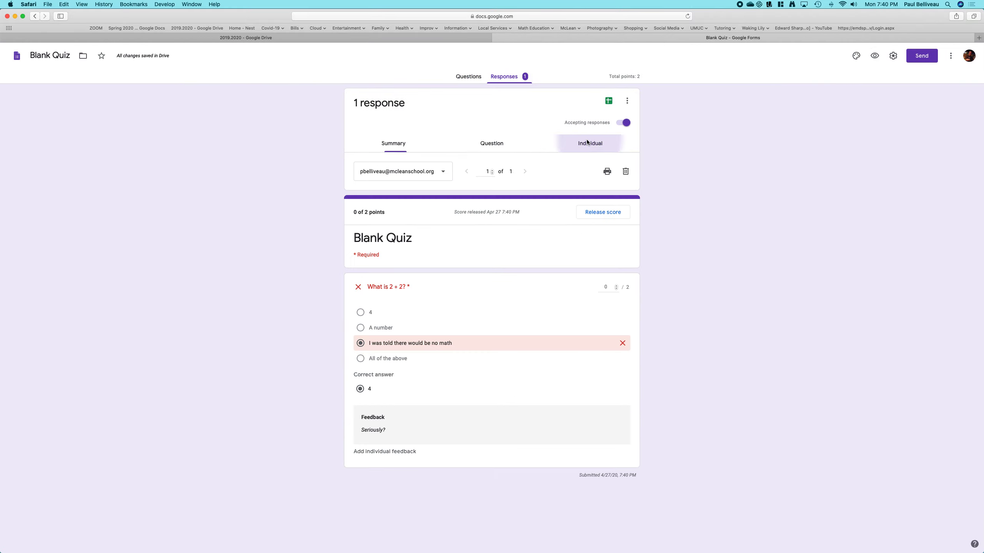
{"action": "left_click", "coordinate": [624, 171]}
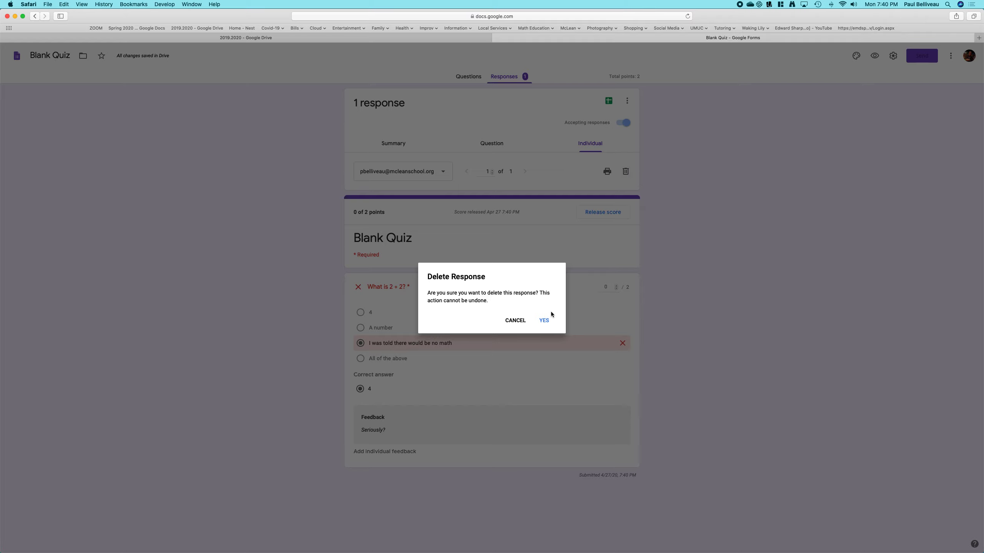
{"action": "left_click", "coordinate": [546, 319]}
- Open the quiz settings, hide correct answers from respondents, keep grade release immediately after each submission, and save
{"action": "left_click", "coordinate": [473, 78]}
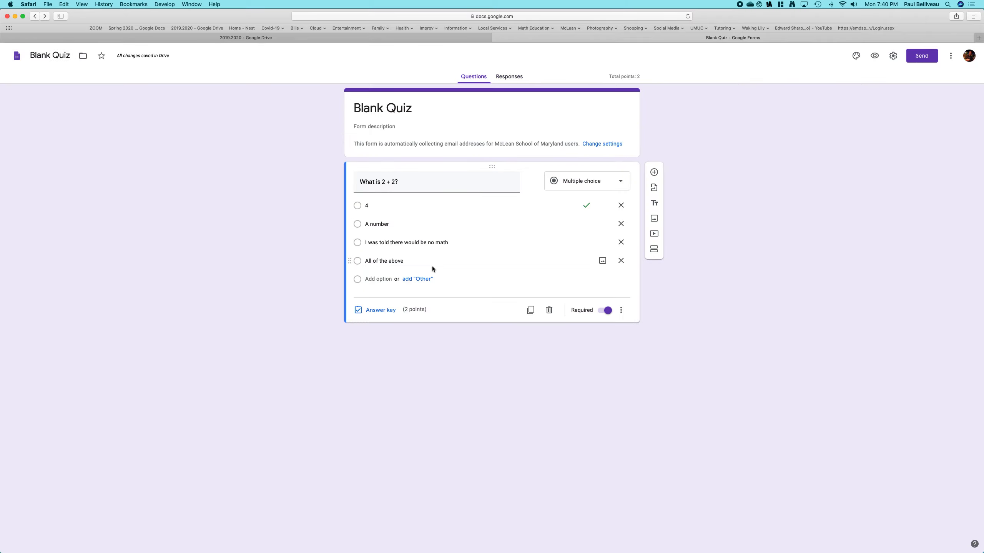
{"action": "left_click", "coordinate": [893, 56]}
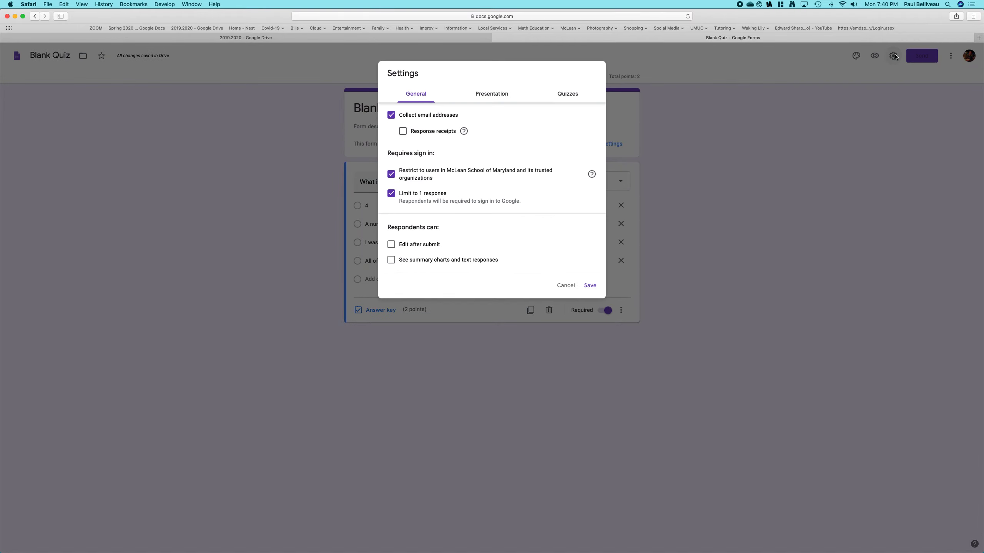
{"action": "left_click", "coordinate": [568, 94]}
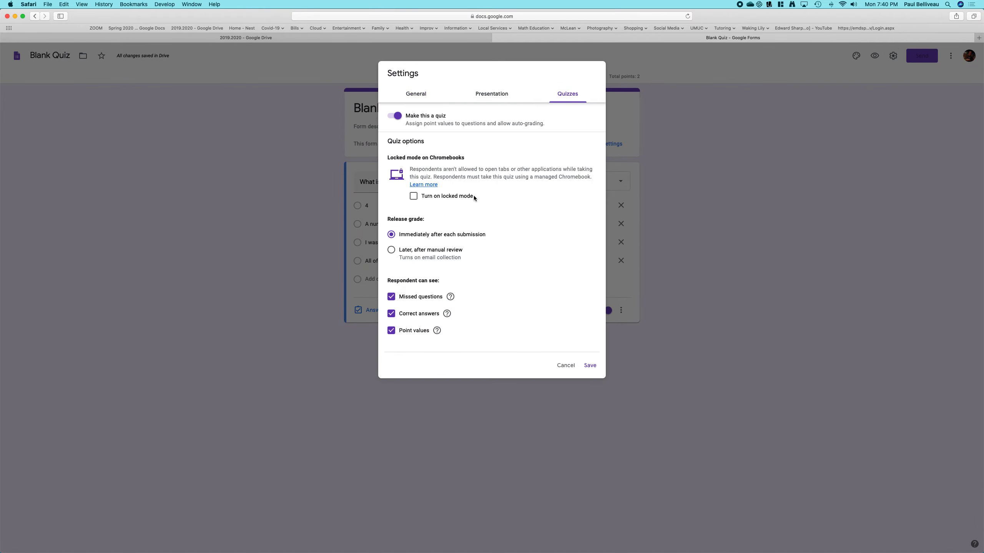
{"action": "left_click", "coordinate": [391, 250]}
{"action": "left_click", "coordinate": [392, 297]}
{"action": "left_click", "coordinate": [392, 314]}
{"action": "left_click", "coordinate": [391, 235]}
{"action": "left_click", "coordinate": [589, 365]}
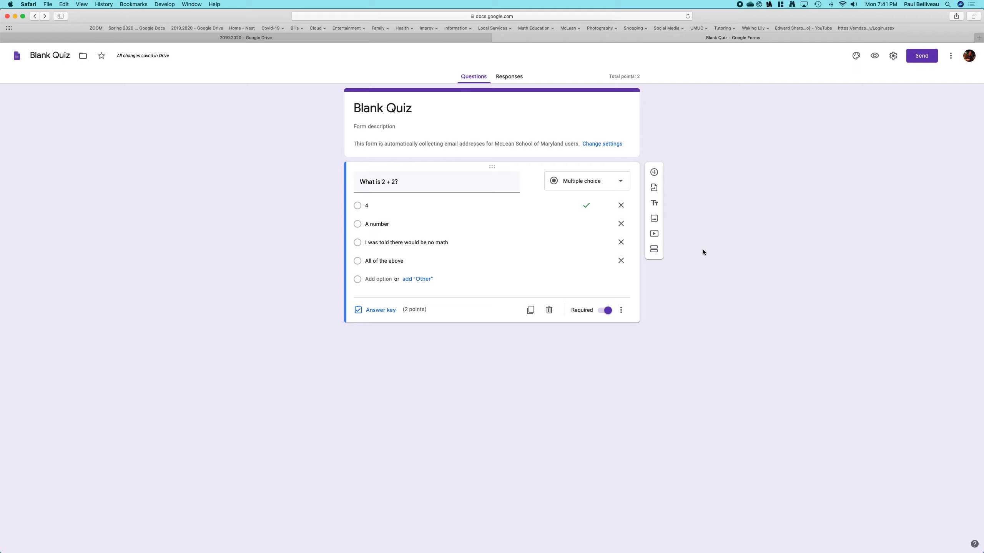
- Add a short-answer question reading "How does 2 + 2 make you feel?"
{"action": "left_click", "coordinate": [654, 172]}
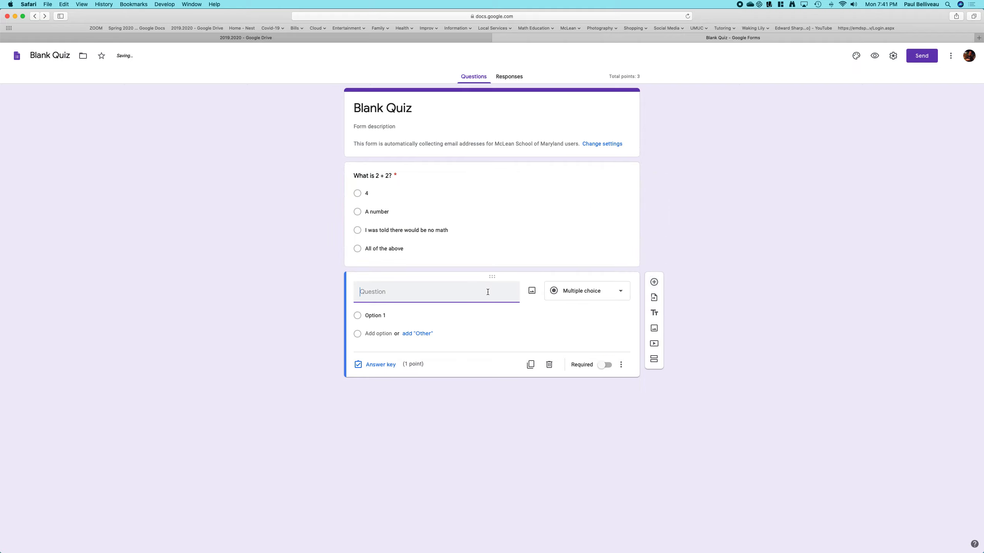
{"action": "left_click", "coordinate": [620, 292]}
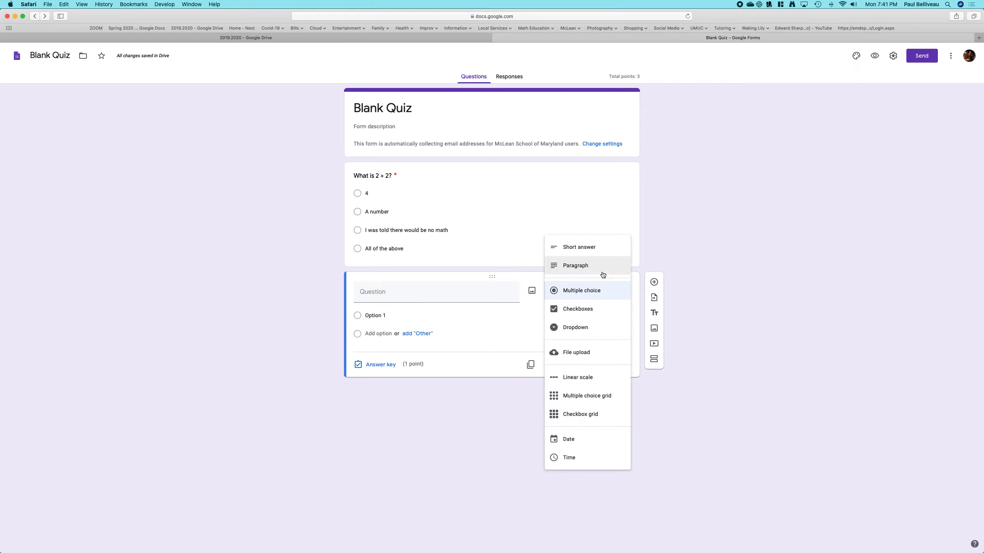
{"action": "left_click", "coordinate": [602, 266]}
{"action": "left_click", "coordinate": [602, 289]}
{"action": "left_click", "coordinate": [603, 272]}
{"action": "left_click", "coordinate": [414, 289]}
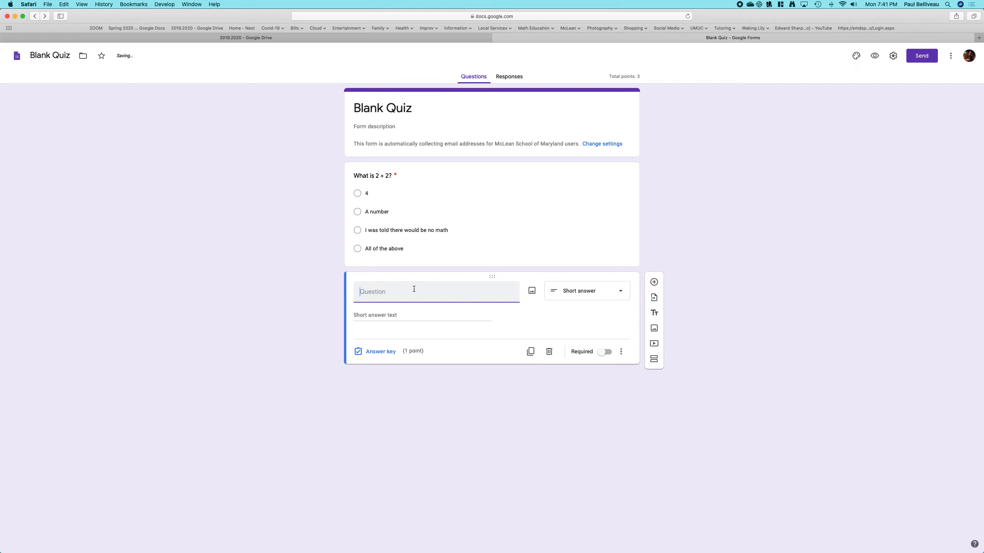
{"action": "type", "text": "How does 2 + 2 make you feel?"}
- Make the new question required and set it to 2 points in its answer key without listing any correct answer
{"action": "left_click", "coordinate": [604, 354]}
{"action": "left_click", "coordinate": [381, 353]}
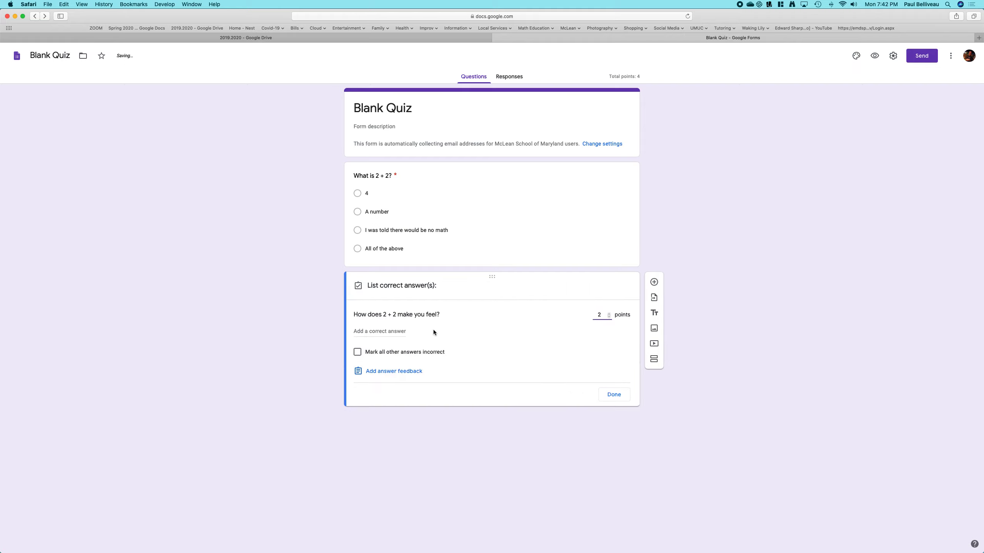
{"action": "left_click", "coordinate": [391, 333]}
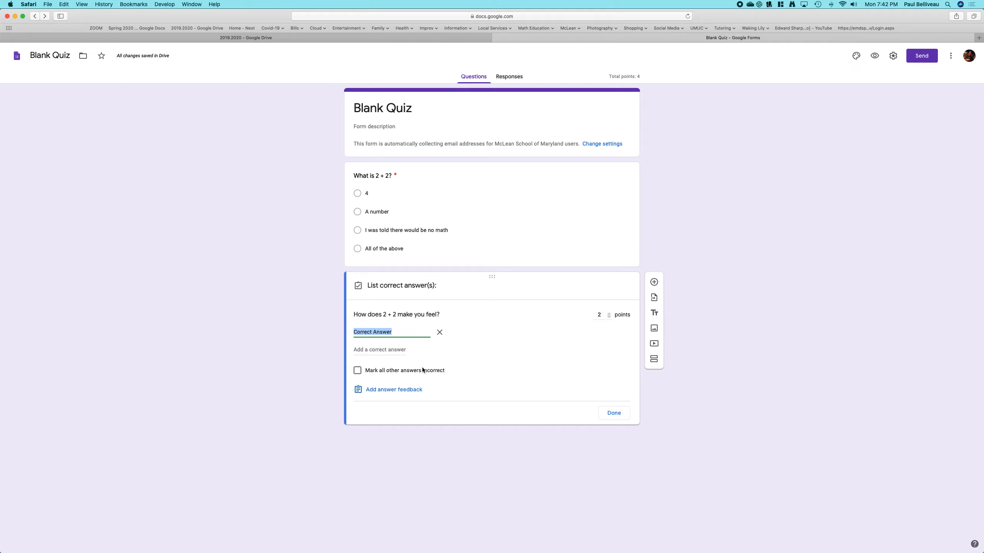
{"action": "left_click", "coordinate": [395, 353]}
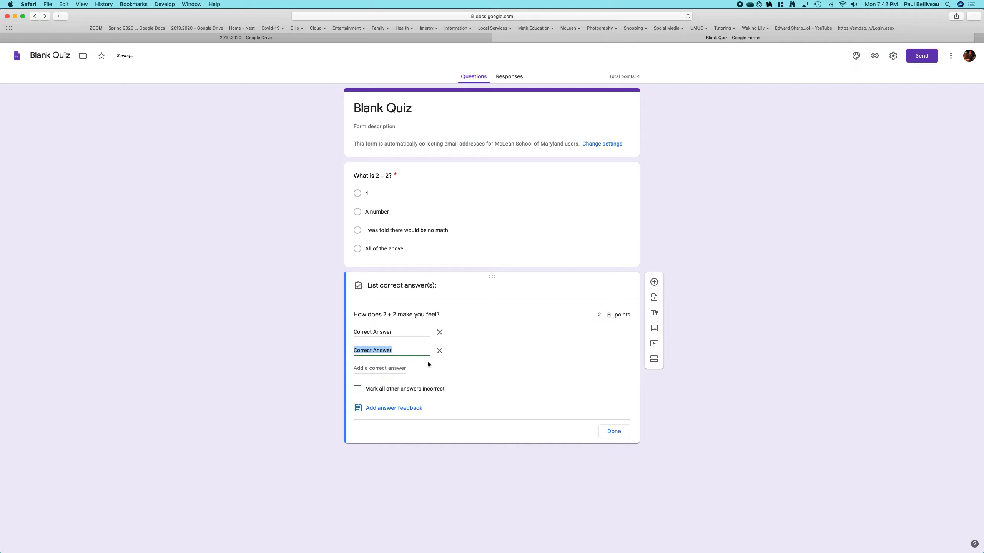
{"action": "left_click", "coordinate": [439, 351]}
{"action": "left_click", "coordinate": [440, 332]}
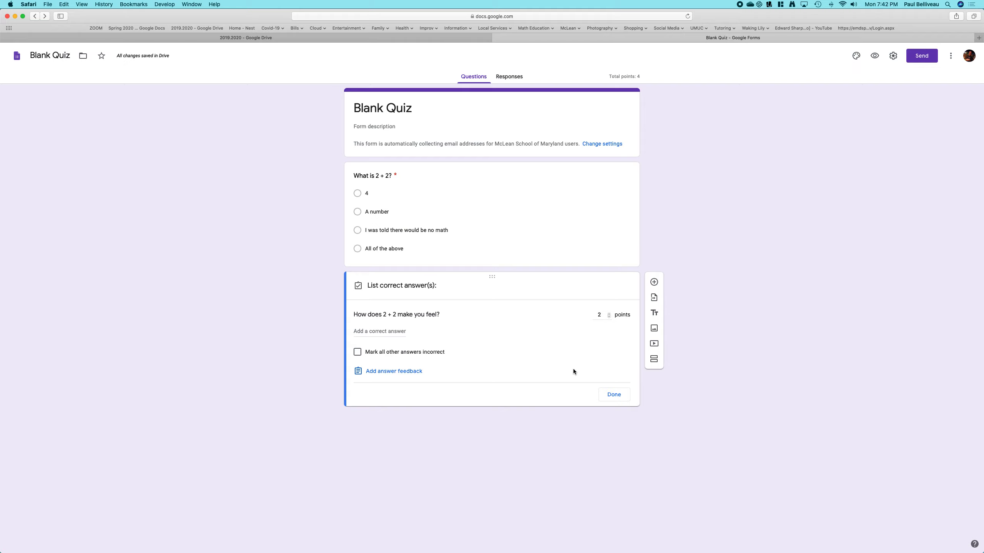
{"action": "left_click", "coordinate": [613, 394]}
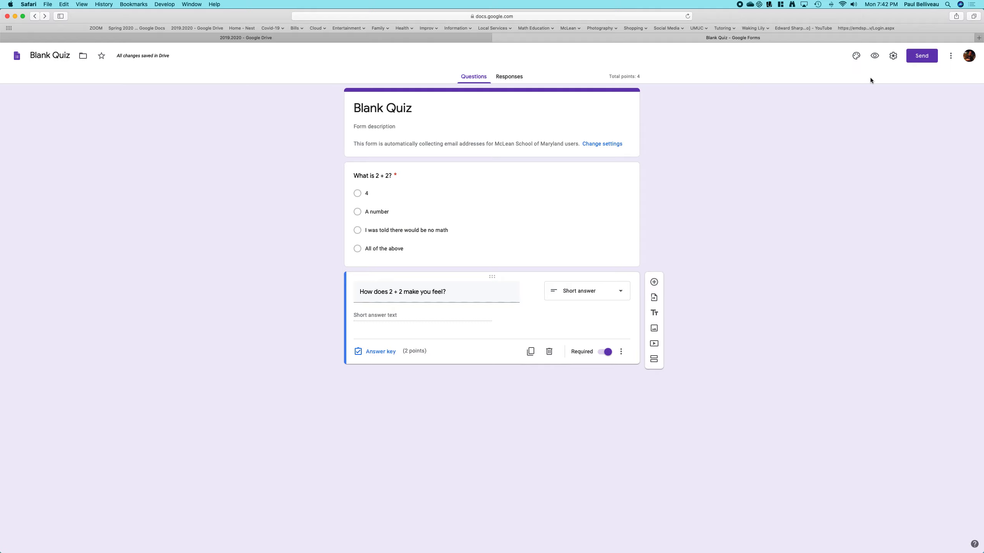
- Preview the quiz, choose "4" and answer "Great!", then submit the response
{"action": "left_click", "coordinate": [875, 57]}
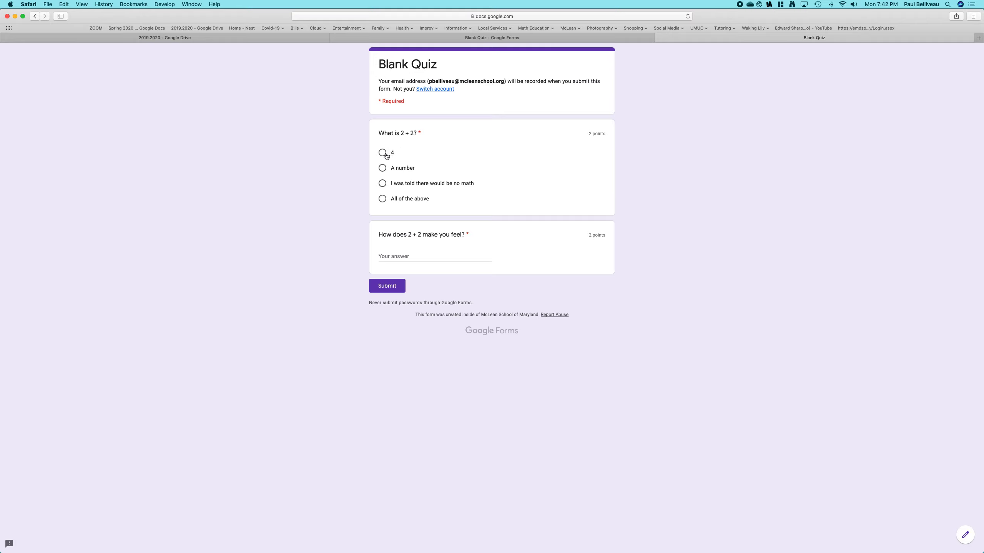
{"action": "left_click", "coordinate": [382, 152]}
{"action": "left_click", "coordinate": [394, 255]}
{"action": "type", "text": "great"}
{"action": "key", "text": "BackSpace"}
{"action": "type", "text": "g"}
{"action": "left_click", "coordinate": [392, 288]}
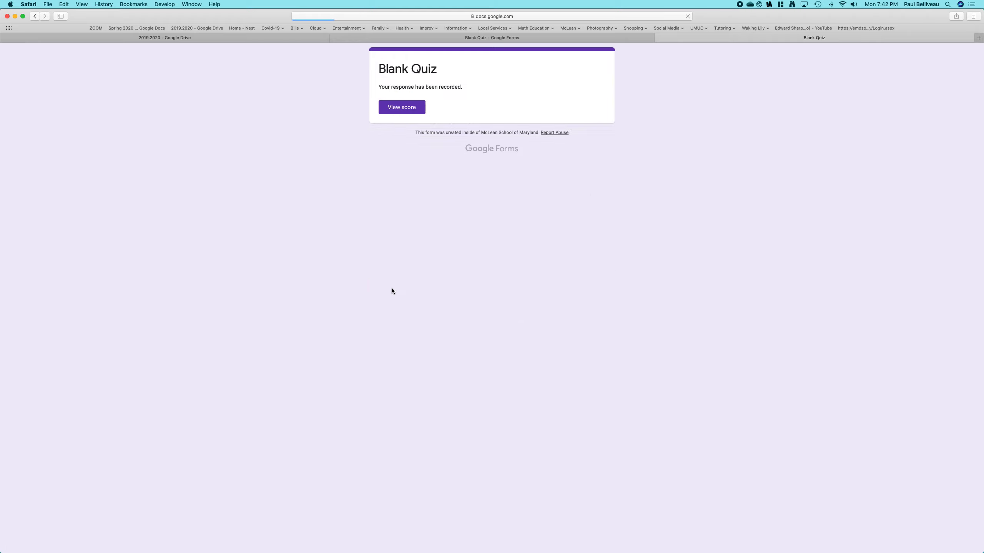
- View the score for the submitted response and close the preview tab
{"action": "left_click", "coordinate": [408, 108]}
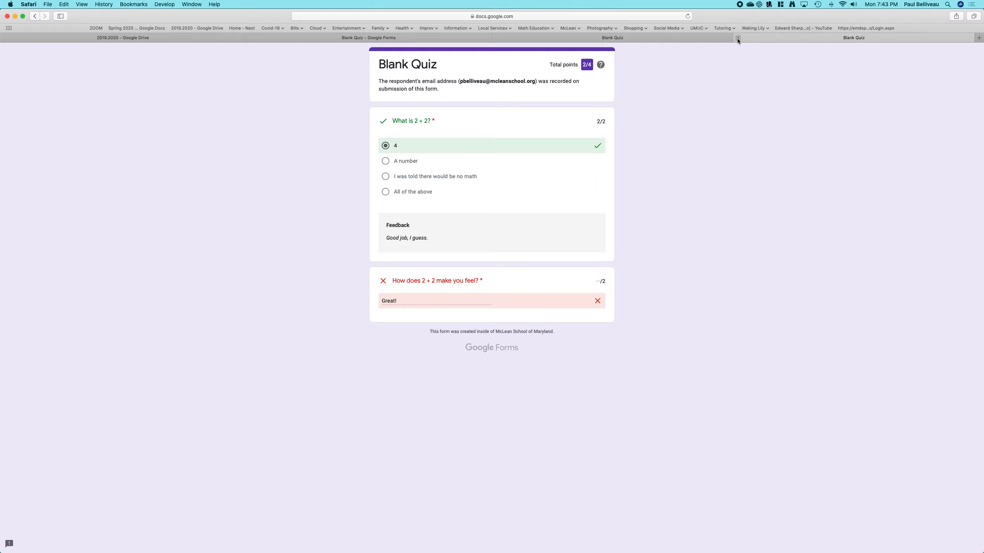
{"action": "left_click", "coordinate": [737, 39]}
{"action": "left_click", "coordinate": [659, 36]}
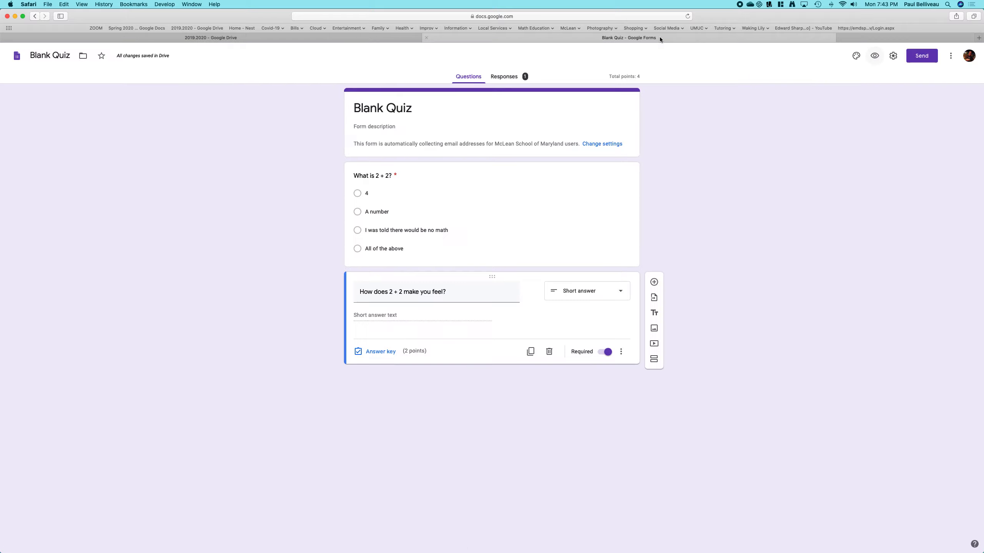
- Delete the test response from the individual responses view
{"action": "left_click", "coordinate": [503, 76]}
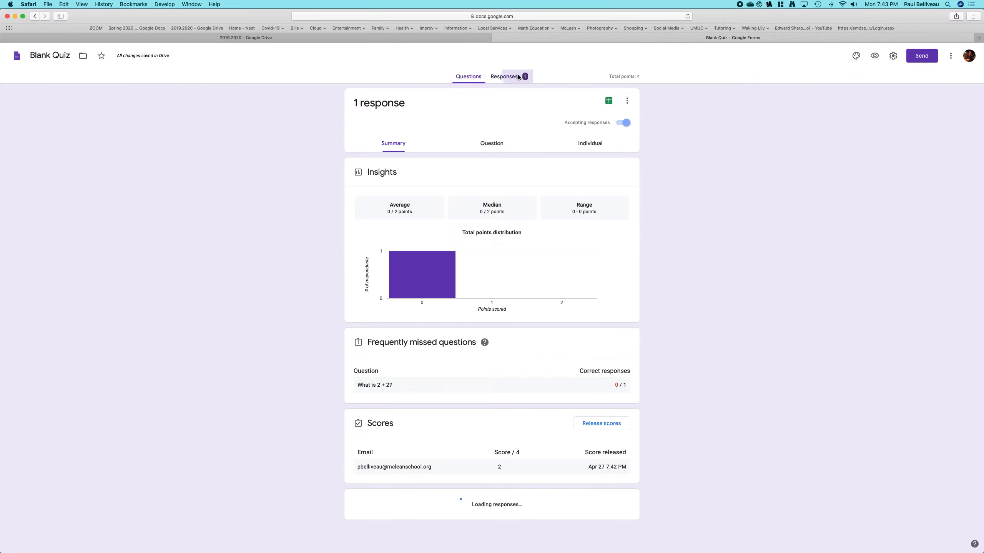
{"action": "left_click", "coordinate": [584, 145]}
{"action": "left_click", "coordinate": [622, 172]}
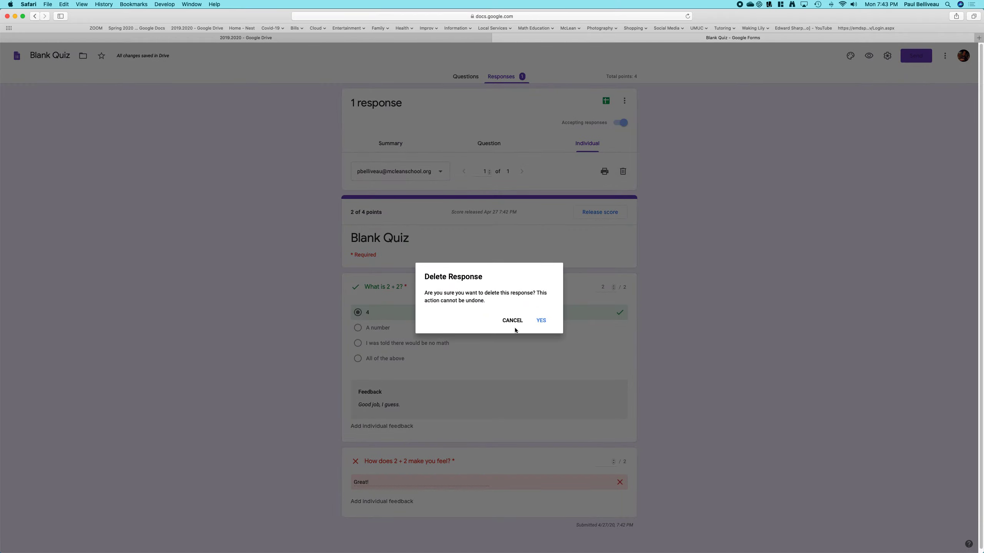
{"action": "left_click", "coordinate": [538, 321]}
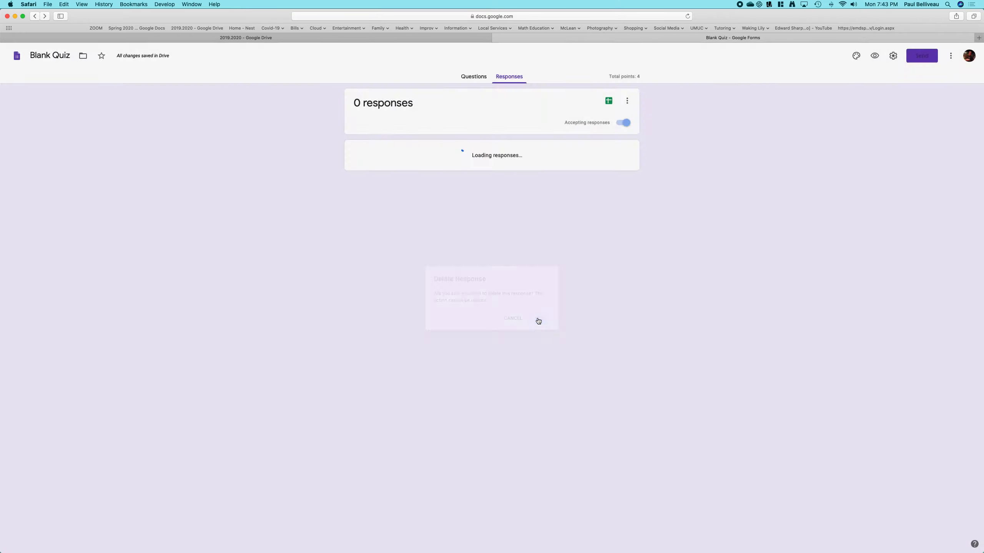
- Set the quiz to release grades later, after manual review, and save the settings
{"action": "left_click", "coordinate": [893, 55]}
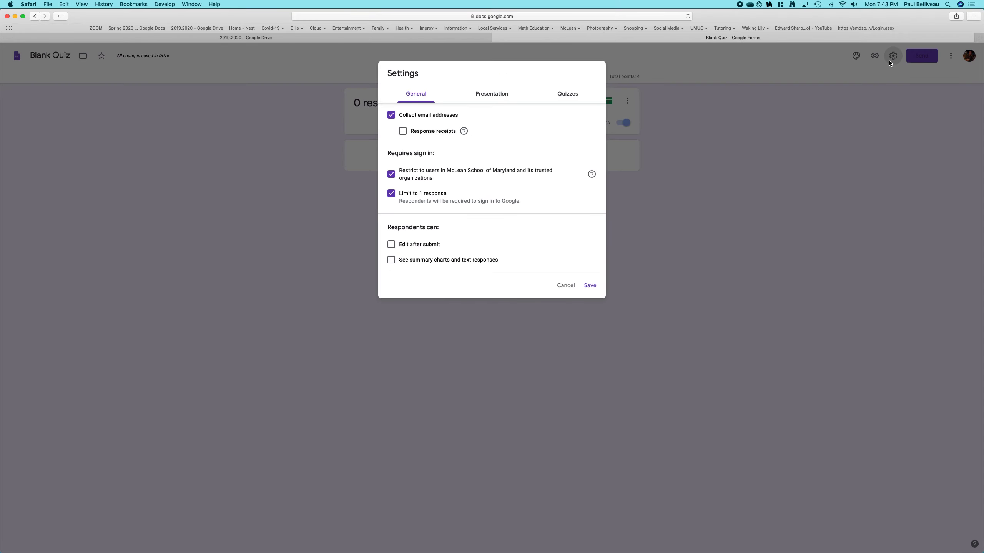
{"action": "left_click", "coordinate": [567, 97]}
{"action": "left_click", "coordinate": [391, 250]}
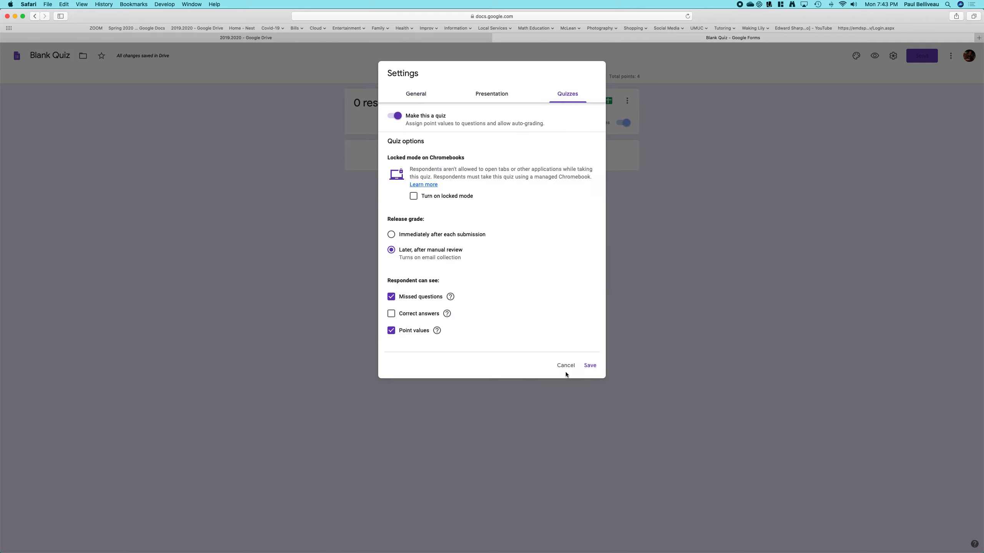
{"action": "left_click", "coordinate": [589, 365]}
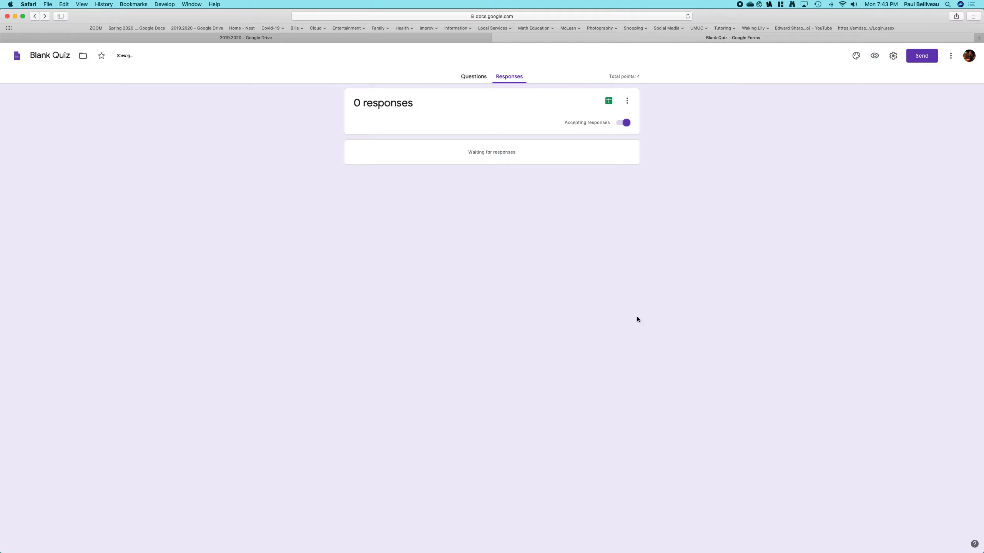
- Submit another test response in preview, choosing "4" and answering "Great!"
{"action": "left_click", "coordinate": [473, 76]}
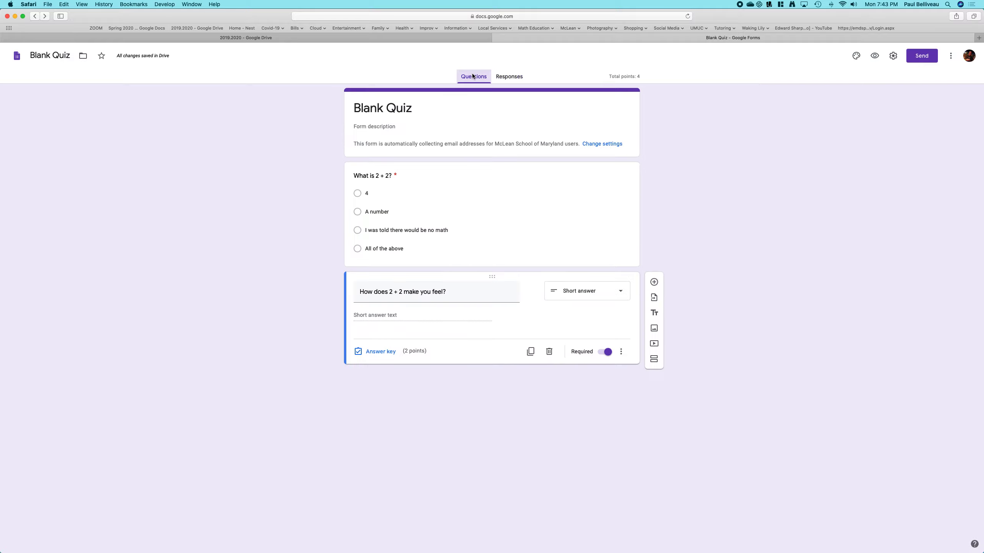
{"action": "left_click", "coordinate": [875, 56]}
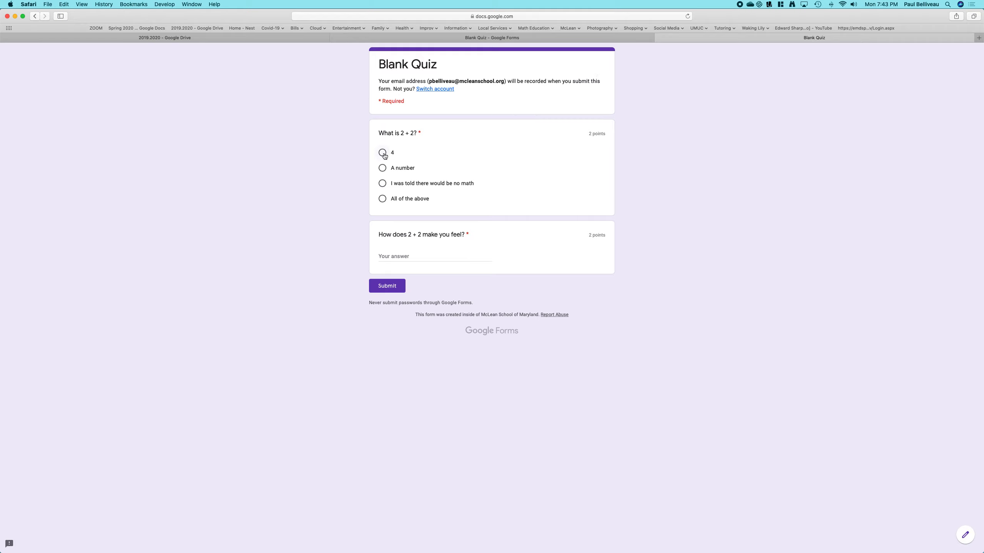
{"action": "left_click", "coordinate": [396, 255]}
{"action": "type", "text": "great"}
{"action": "key", "text": "BackSpace"}
{"action": "type", "text": "Great!"}
{"action": "left_click", "coordinate": [387, 285]}
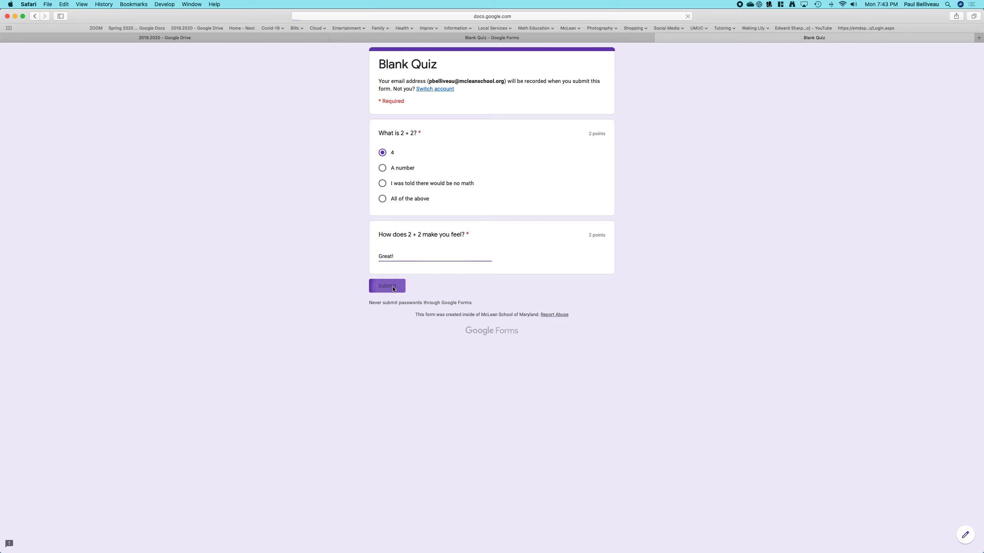
- Open the individual response and award the short-answer question 2 of 2 points, saving the edit
{"action": "left_click", "coordinate": [503, 40]}
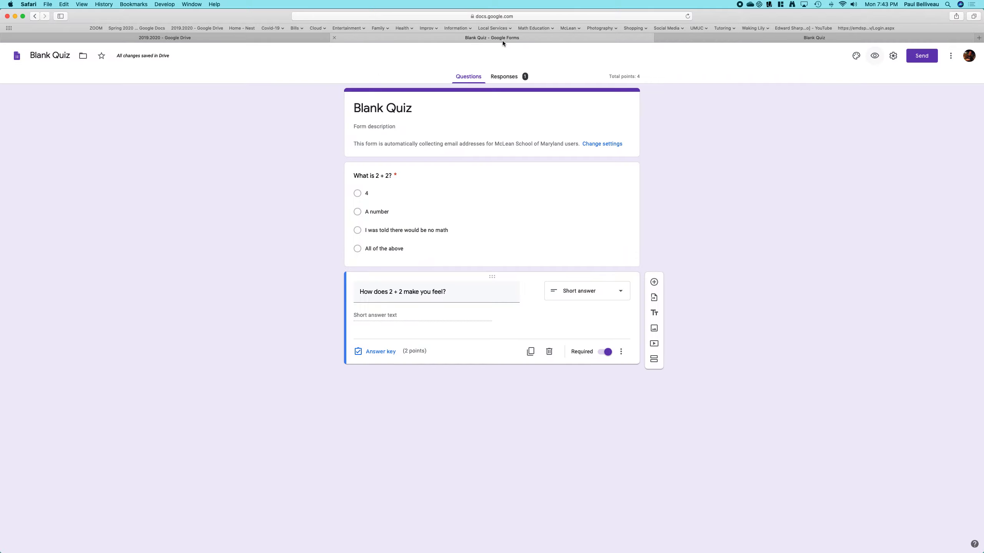
{"action": "left_click", "coordinate": [508, 78]}
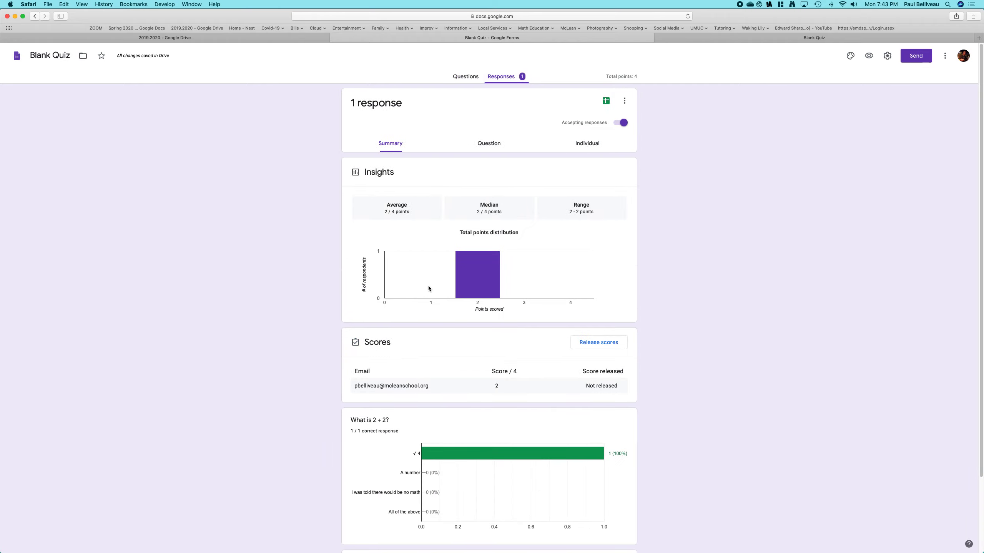
{"action": "left_click", "coordinate": [579, 143]}
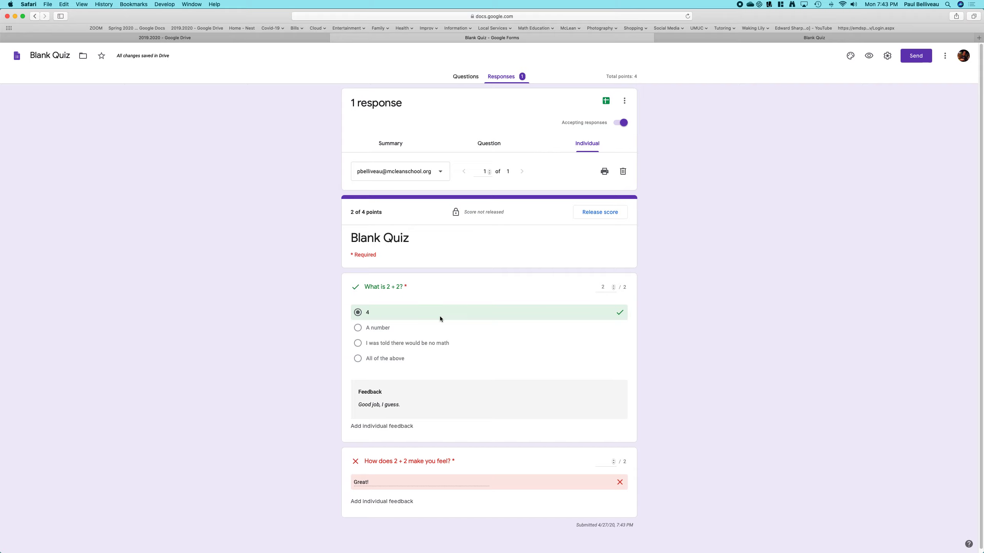
{"action": "scroll", "coordinate": [439, 316], "scroll_direction": "down", "scroll_amount": 2}
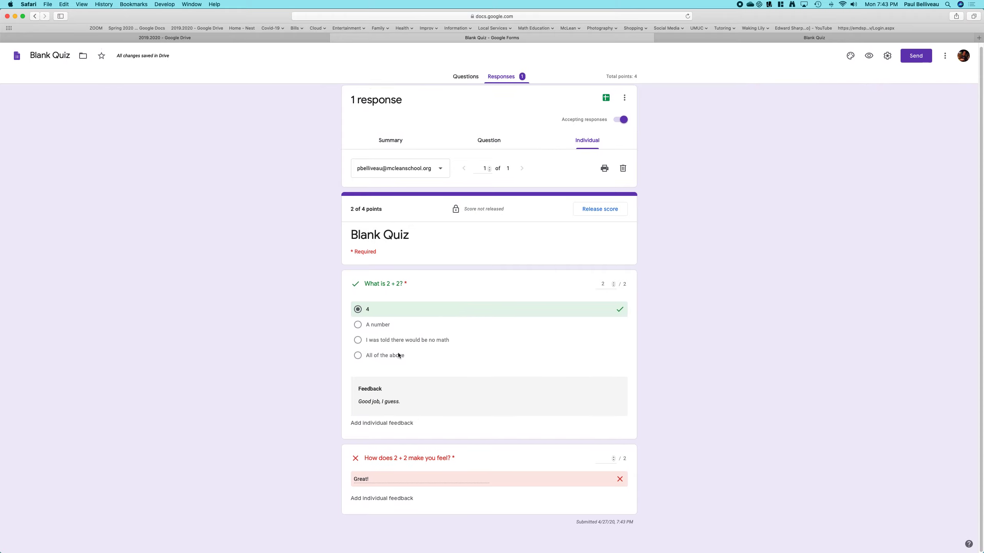
{"action": "left_click", "coordinate": [613, 458]}
{"action": "left_click", "coordinate": [613, 458]}
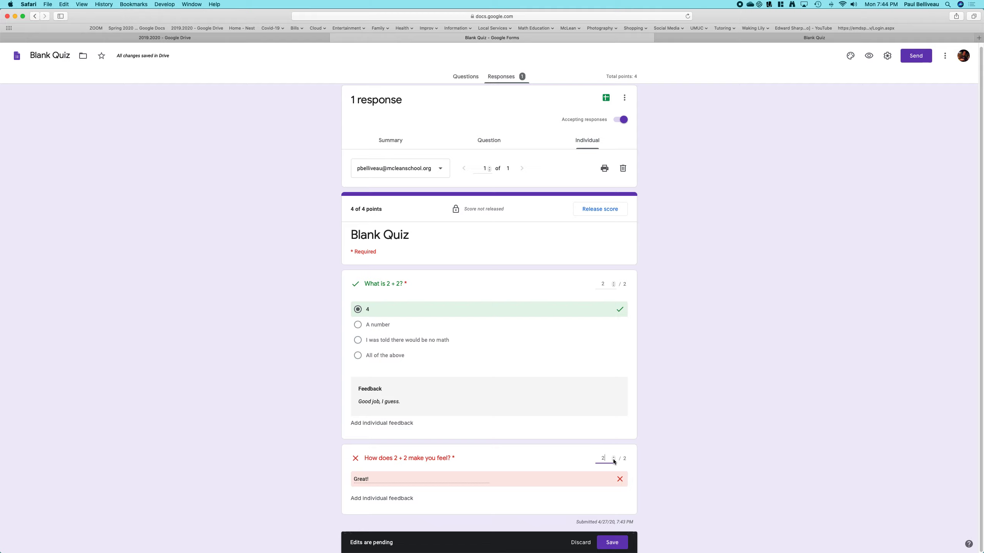
{"action": "left_click", "coordinate": [616, 543]}
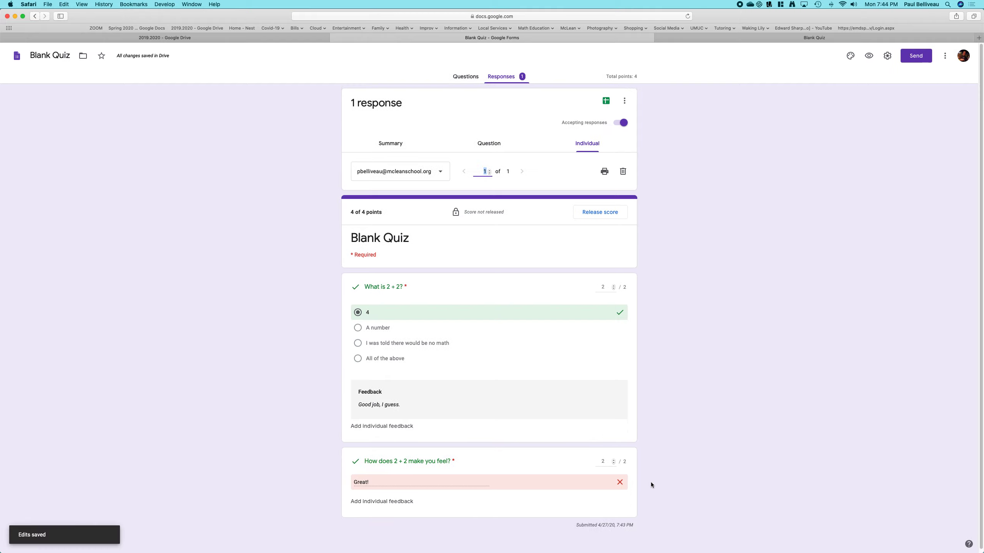
- Lower the short-answer question's score to 1 point, add individual feedback "This was kind of a short answer.", and save the edits
{"action": "left_click", "coordinate": [613, 463]}
{"action": "left_click", "coordinate": [406, 502]}
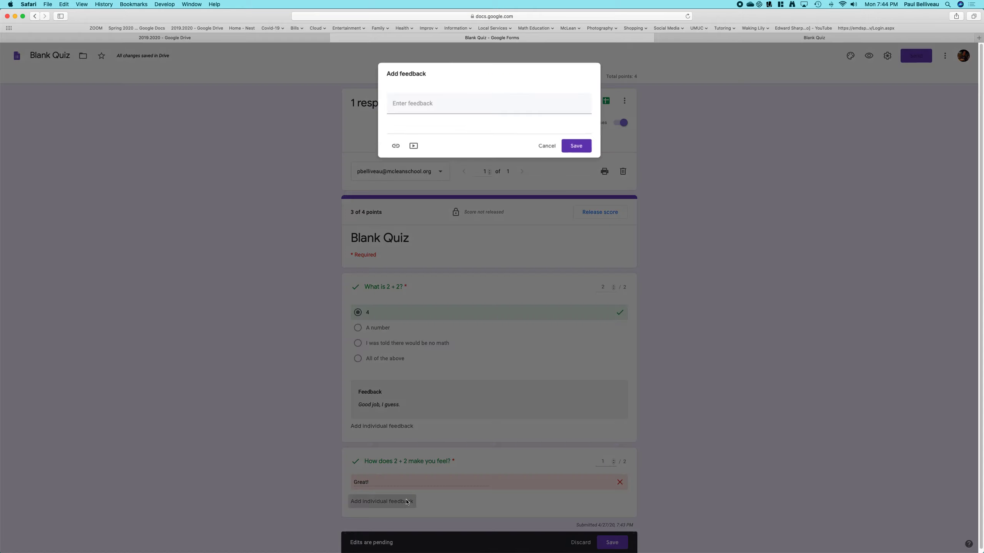
{"action": "left_click", "coordinate": [431, 107]}
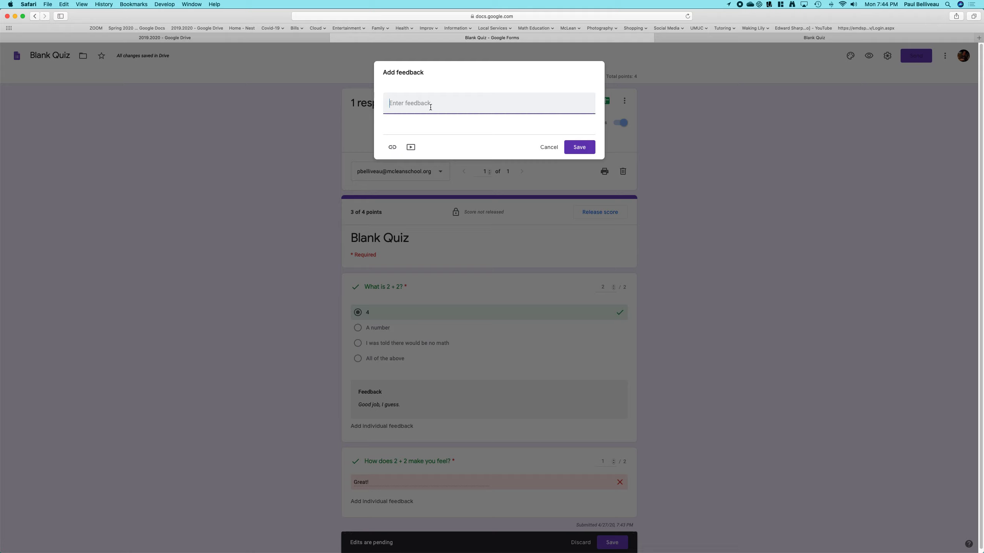
{"action": "type", "text": "This was kind of a short answer."}
{"action": "left_click", "coordinate": [580, 147]}
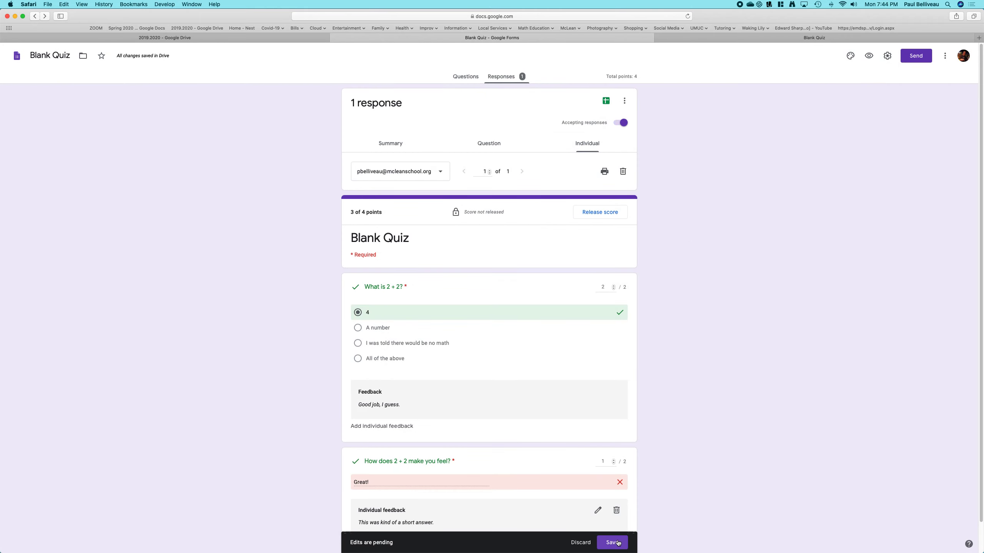
{"action": "left_click", "coordinate": [615, 542]}
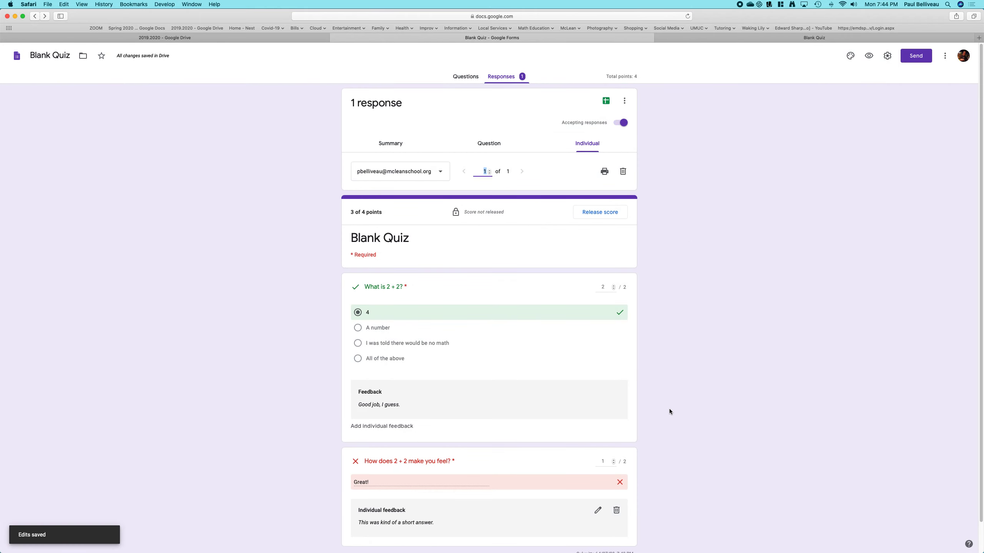
- Delete the graded test response
{"action": "scroll", "coordinate": [668, 409], "scroll_direction": "down", "scroll_amount": 2}
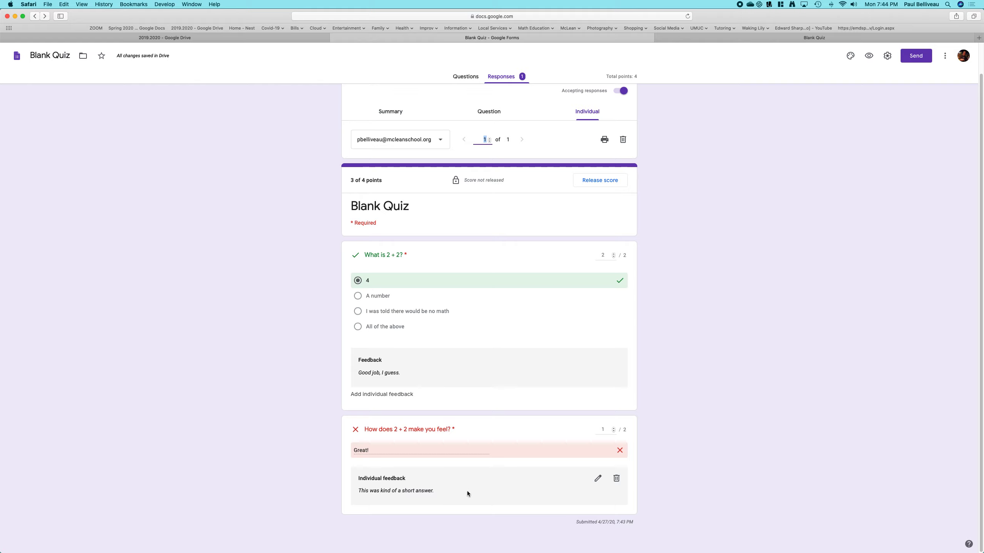
{"action": "scroll", "coordinate": [756, 347], "scroll_direction": "up", "scroll_amount": 2}
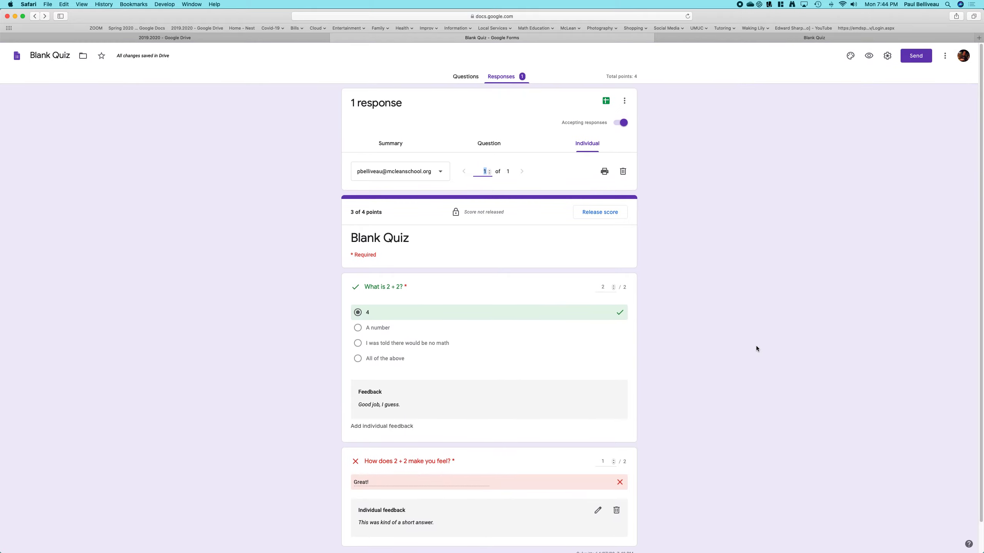
{"action": "scroll", "coordinate": [676, 355], "scroll_direction": "down", "scroll_amount": 2}
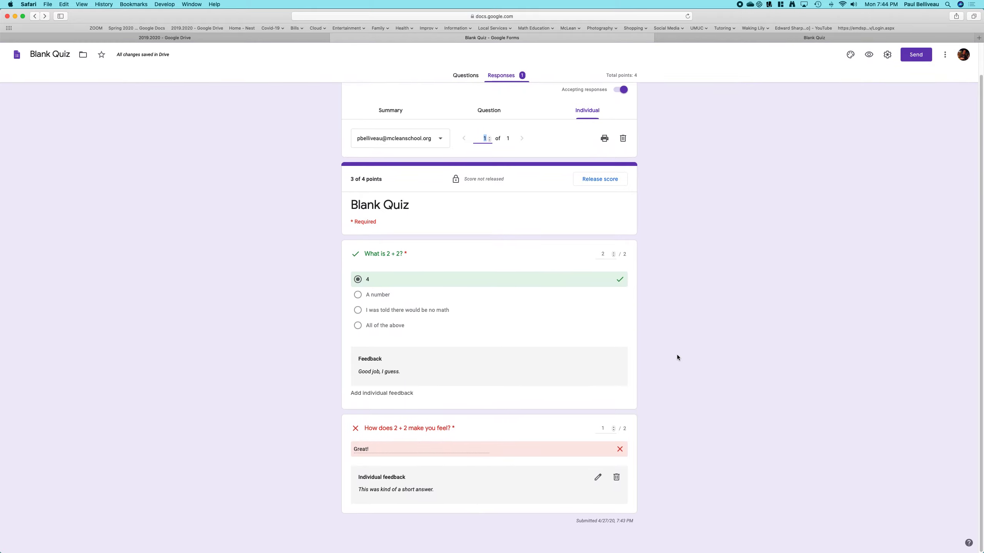
{"action": "scroll", "coordinate": [654, 225], "scroll_direction": "up", "scroll_amount": 2}
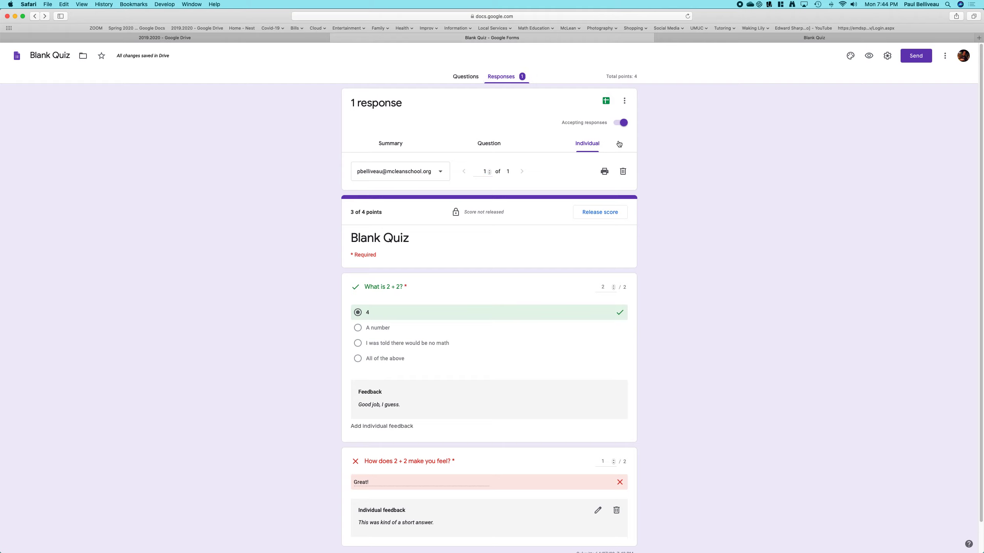
{"action": "left_click", "coordinate": [624, 171]}
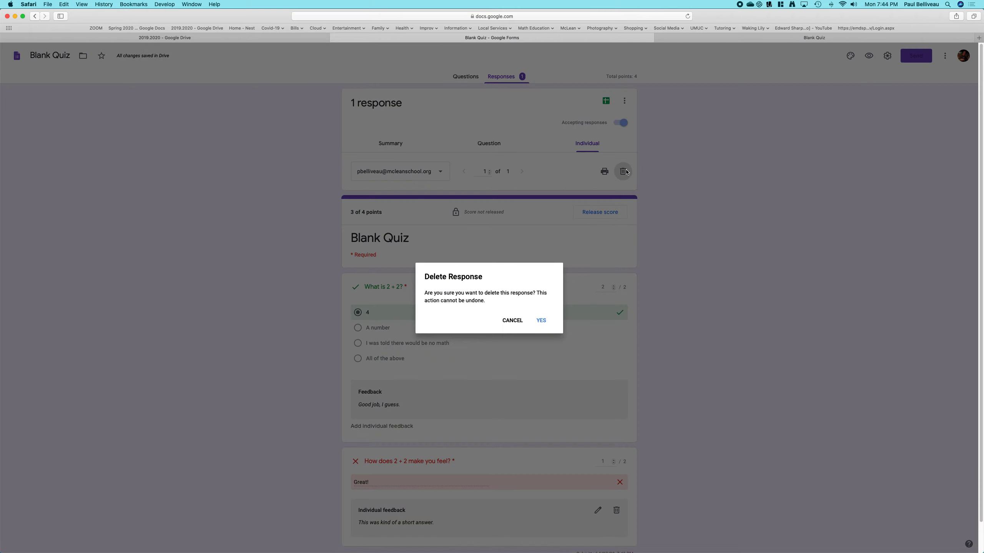
{"action": "left_click", "coordinate": [541, 321]}
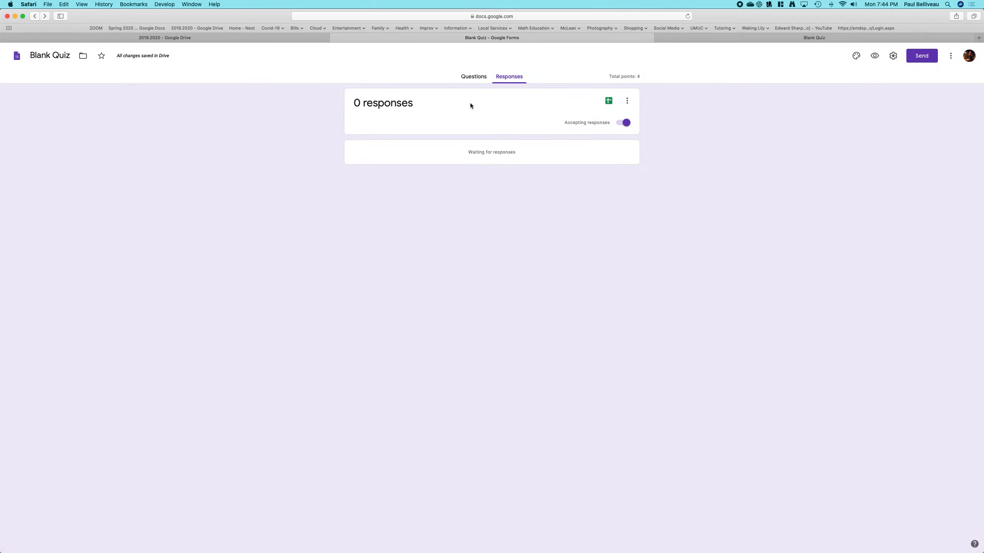
- Add a new question titled "Show your work." placed above the short-answer question
{"action": "left_click", "coordinate": [469, 76]}
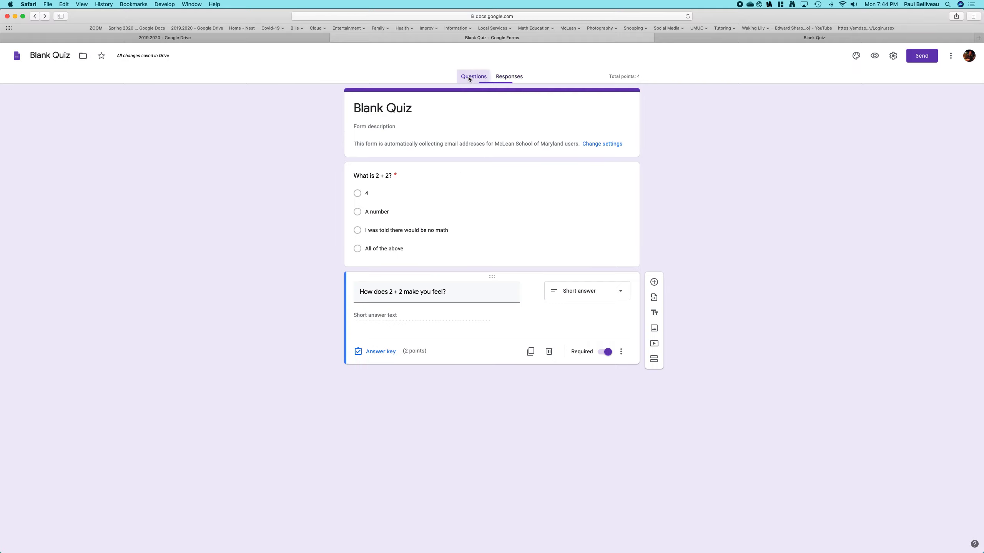
{"action": "left_click", "coordinate": [653, 282]}
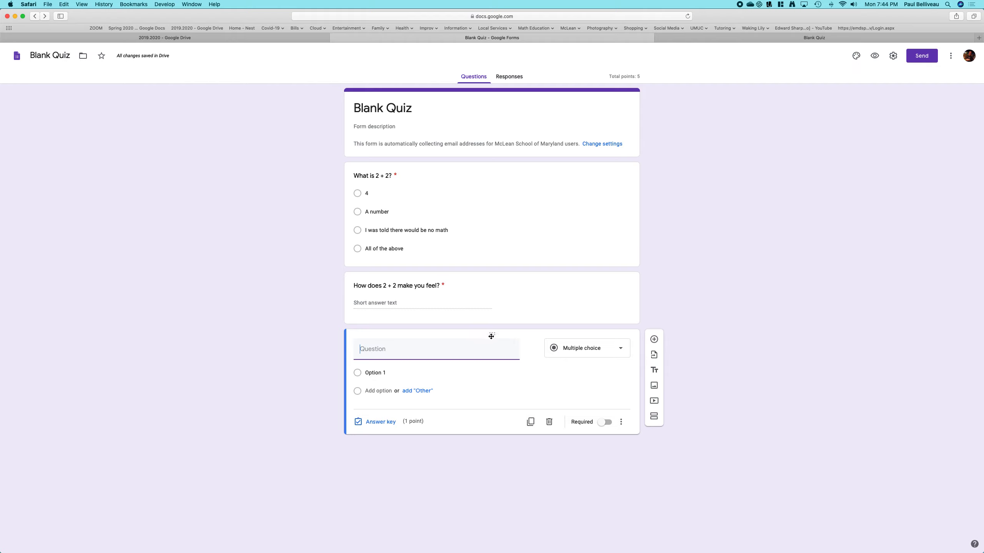
{"action": "left_click_drag", "start_coordinate": [492, 335], "coordinate": [487, 276]}
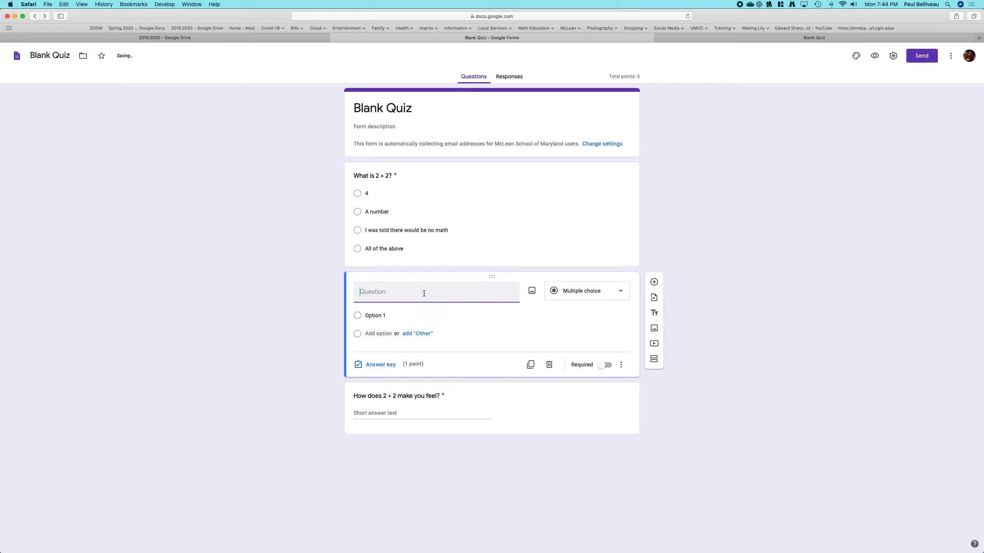
{"action": "type", "text": "Show your work."}
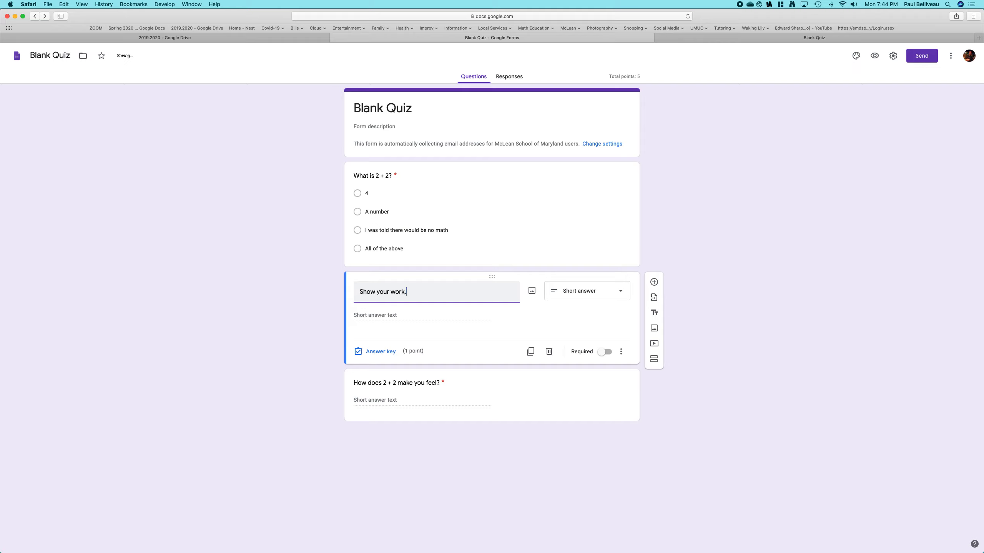
- Try to change the "Show your work." question to File upload, accepting the Drive upload notice
{"action": "left_click", "coordinate": [620, 291]}
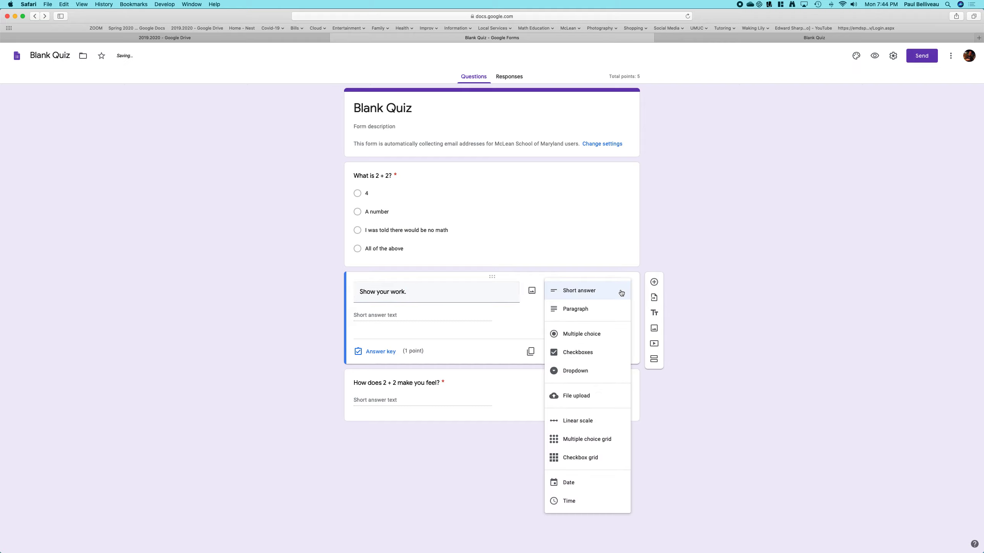
{"action": "left_click", "coordinate": [587, 396]}
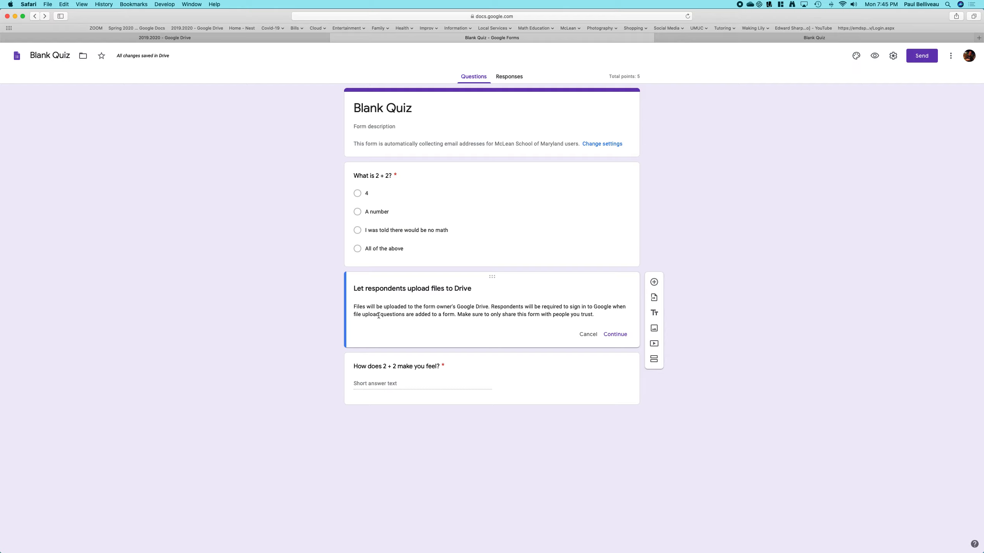
{"action": "left_click", "coordinate": [615, 334]}
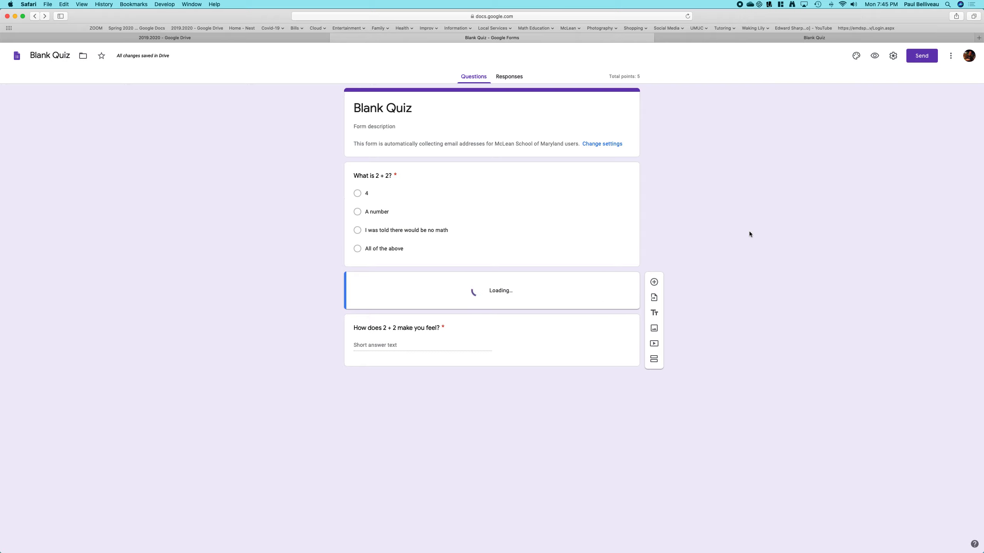
{"action": "scroll", "coordinate": [749, 234], "scroll_direction": "left", "scroll_amount": 10}
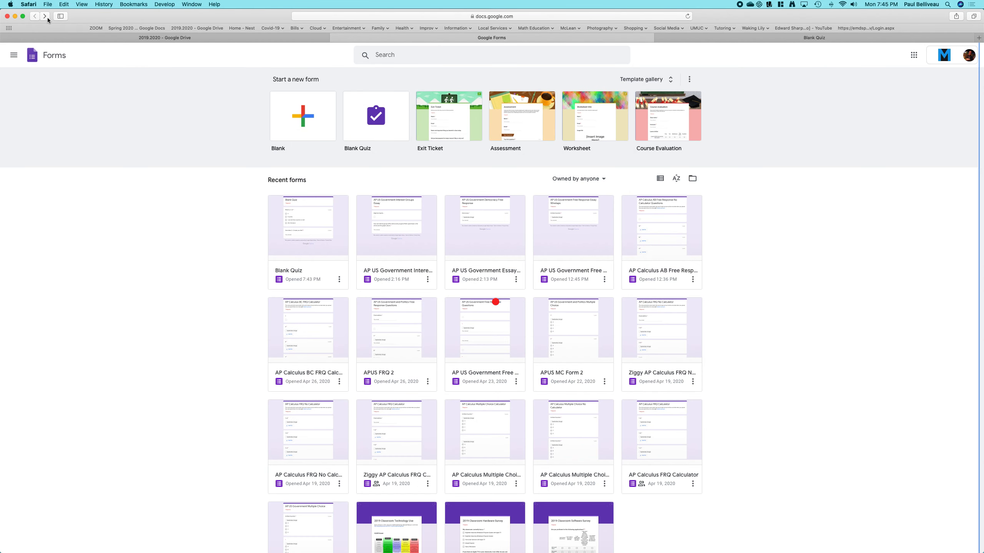
{"action": "left_click", "coordinate": [48, 17]}
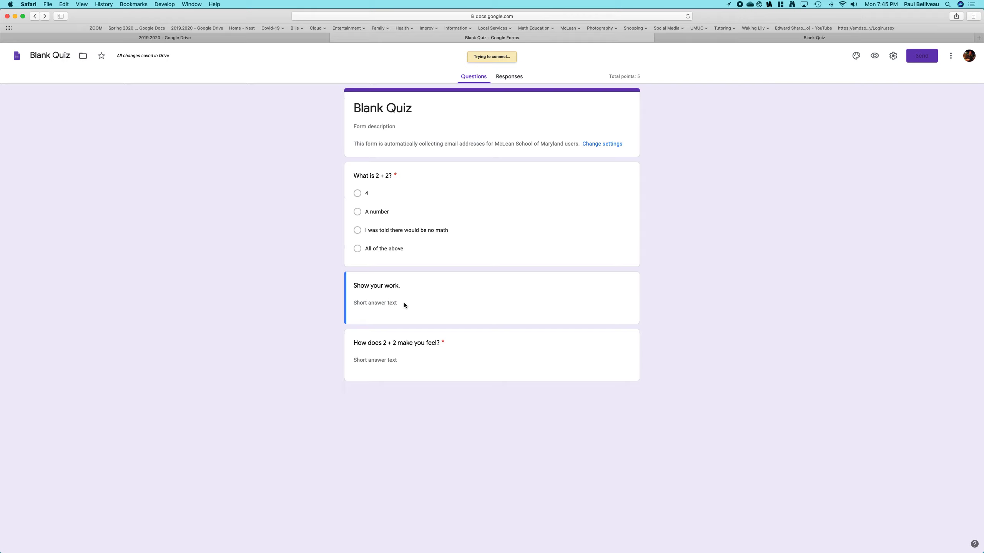
{"action": "left_click", "coordinate": [687, 16]}
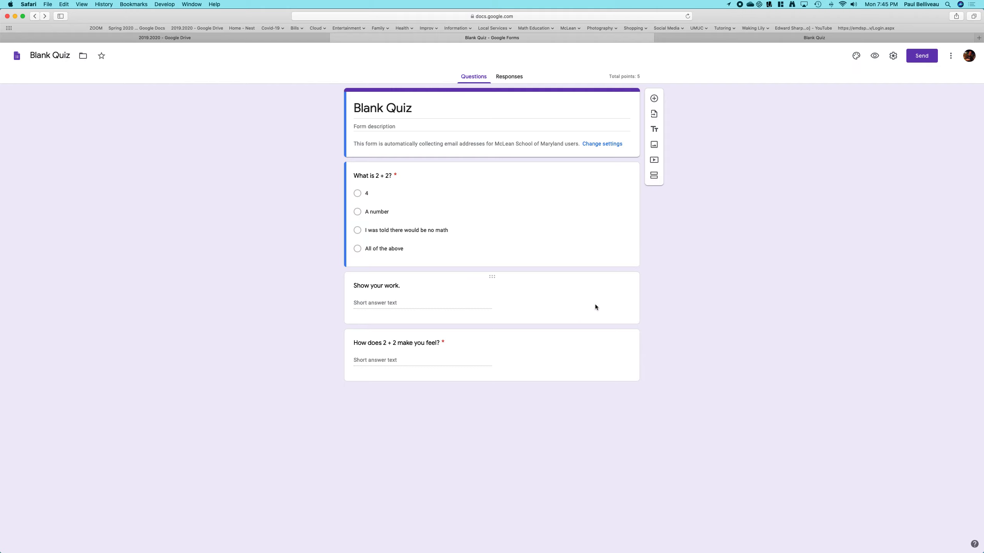
- Change the "Show your work." question's type to File upload, accepting the Drive upload notice
{"action": "left_click", "coordinate": [485, 298]}
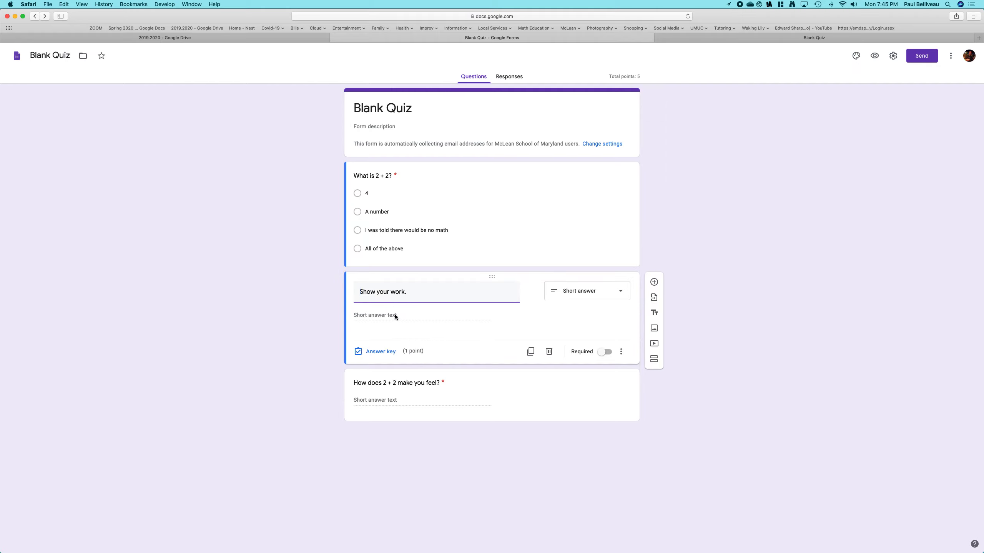
{"action": "left_click", "coordinate": [620, 291]}
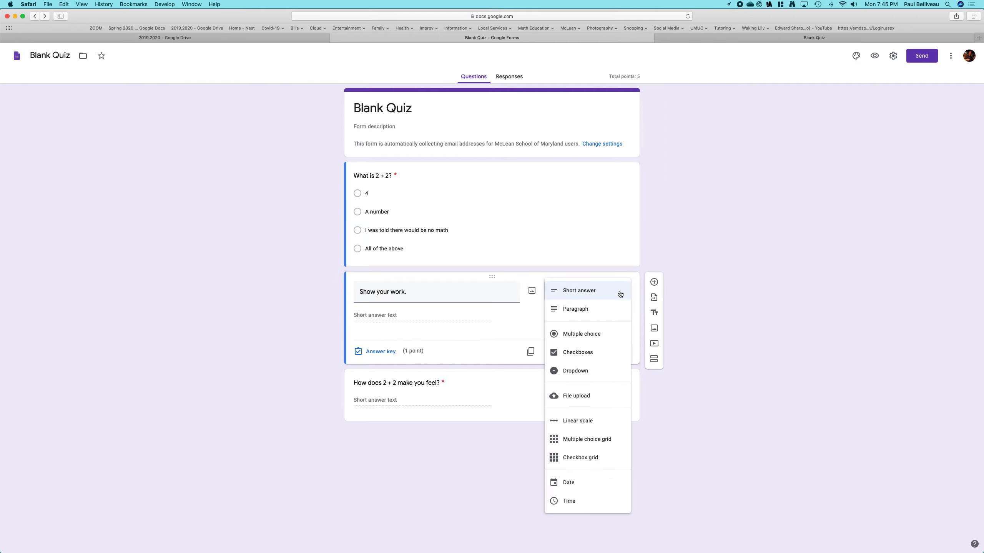
{"action": "left_click", "coordinate": [583, 396]}
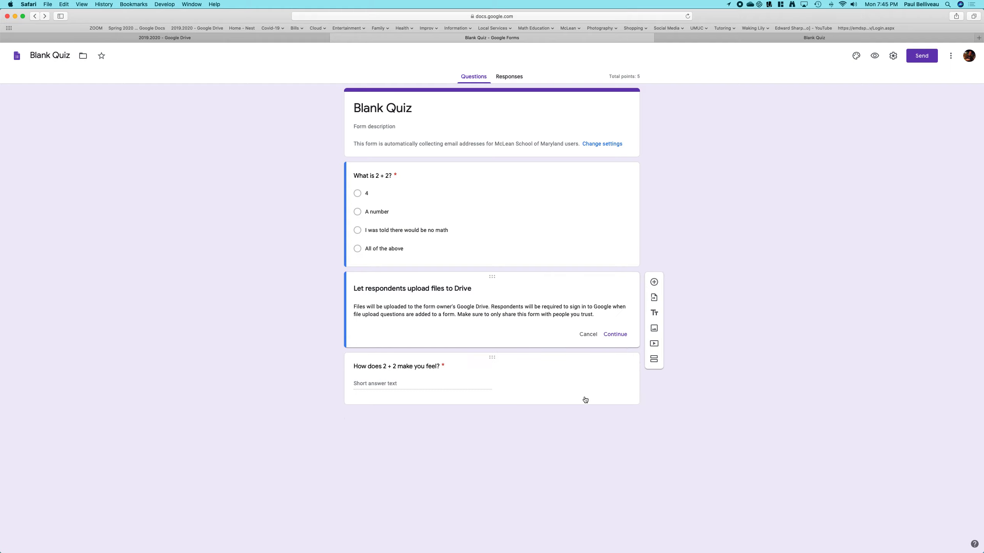
{"action": "left_click", "coordinate": [617, 337]}
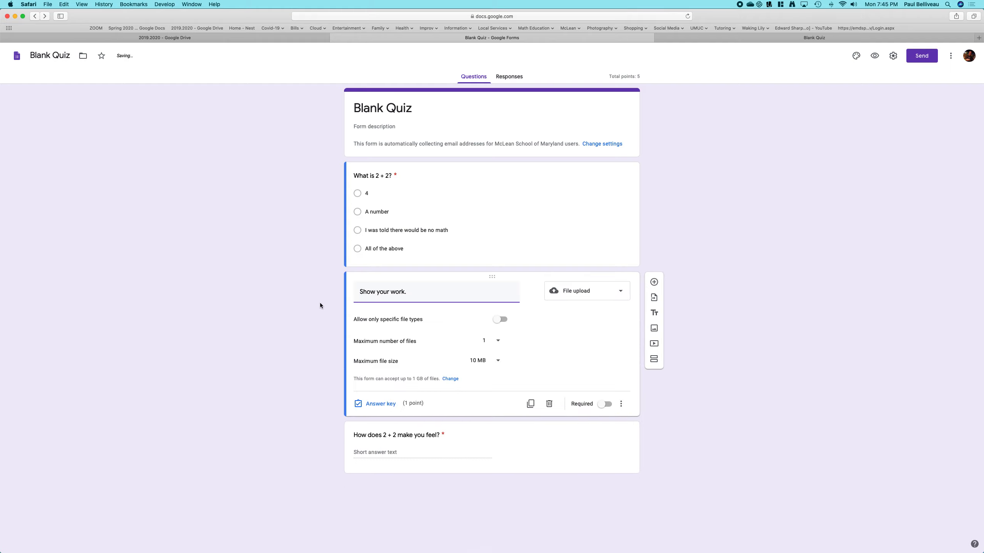
- Restrict the upload to PDF and Image file types and set the maximum file size to 100 MB
{"action": "left_click", "coordinate": [500, 319]}
{"action": "left_click", "coordinate": [363, 358]}
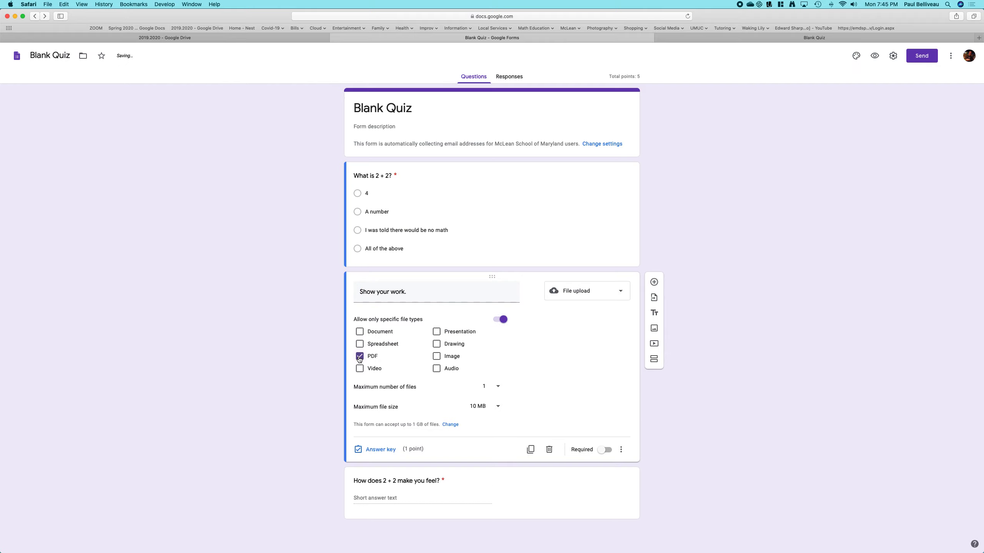
{"action": "left_click", "coordinate": [438, 358]}
{"action": "left_click", "coordinate": [492, 408]}
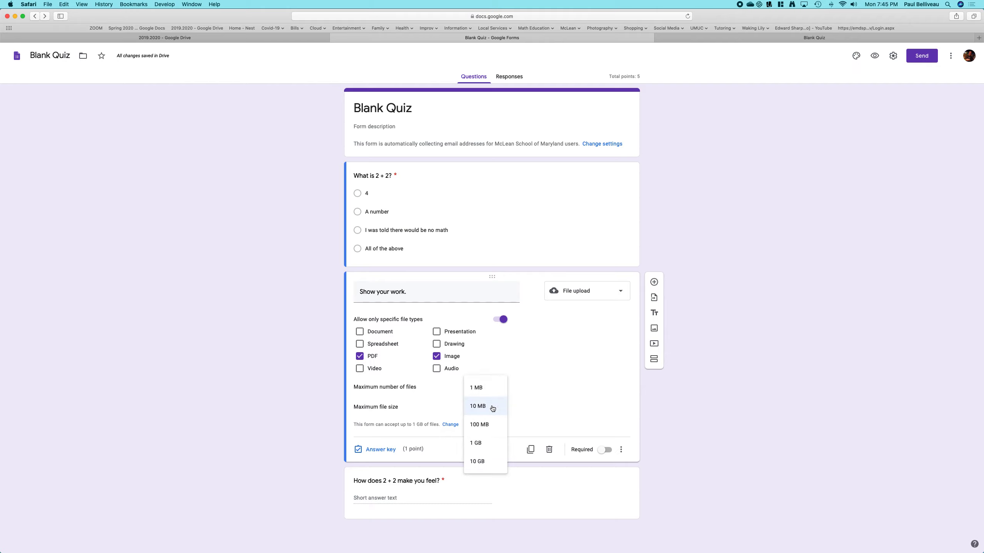
{"action": "left_click", "coordinate": [484, 425]}
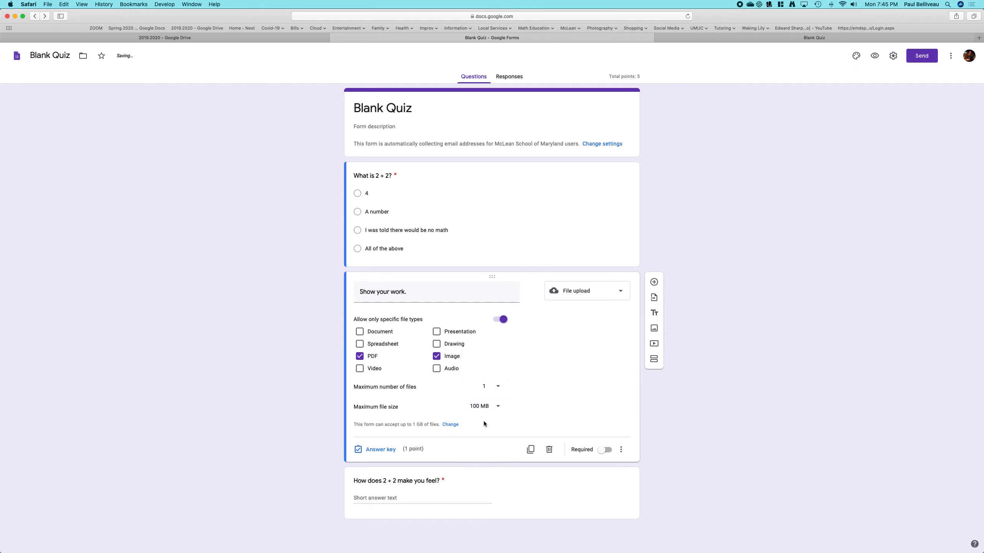
- Make the upload question required and set it worth 5 points in the answer key
{"action": "left_click", "coordinate": [605, 450]}
{"action": "left_click", "coordinate": [379, 451]}
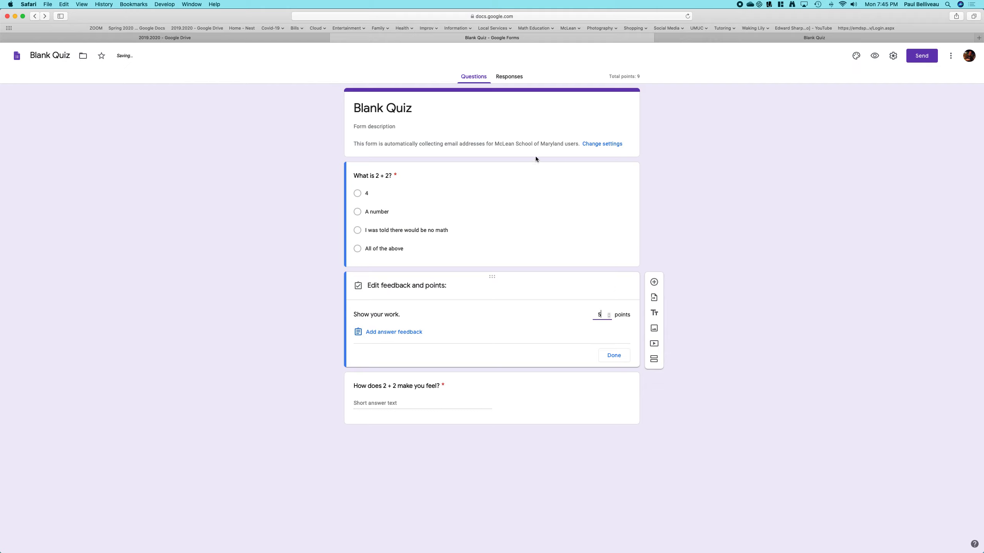
{"action": "left_click", "coordinate": [624, 356]}
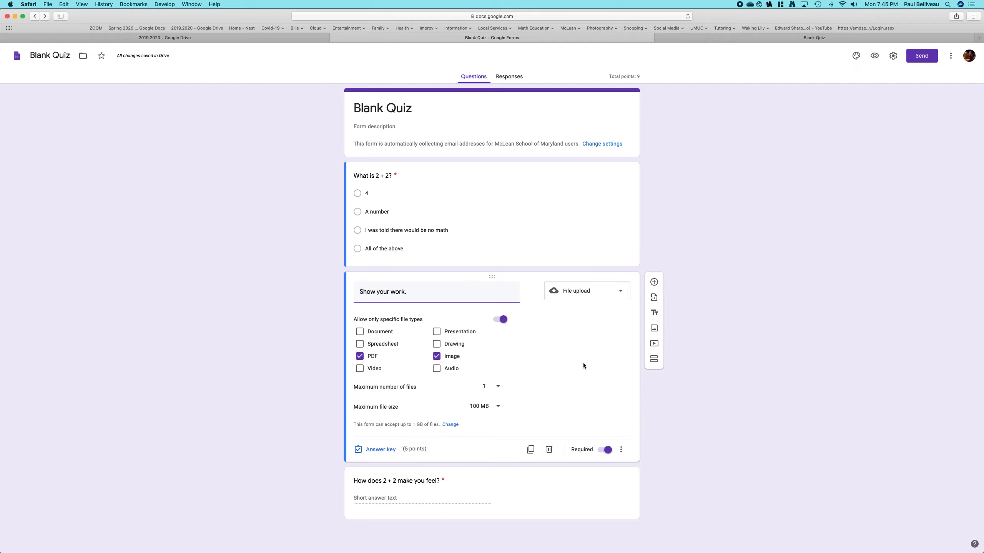
- Open the quiz preview and select "4" for the first question
{"action": "left_click", "coordinate": [716, 188]}
{"action": "left_click", "coordinate": [874, 57]}
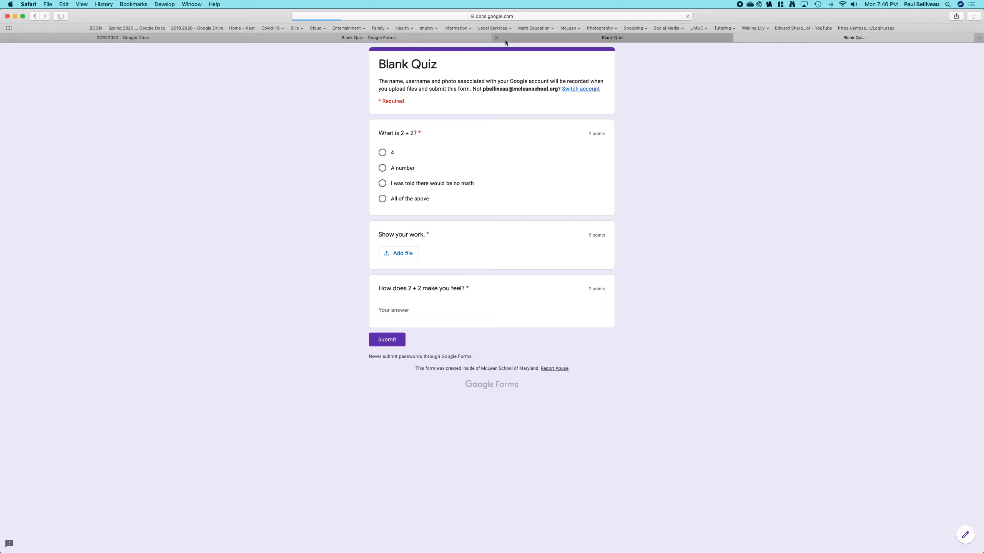
{"action": "left_click", "coordinate": [498, 40]}
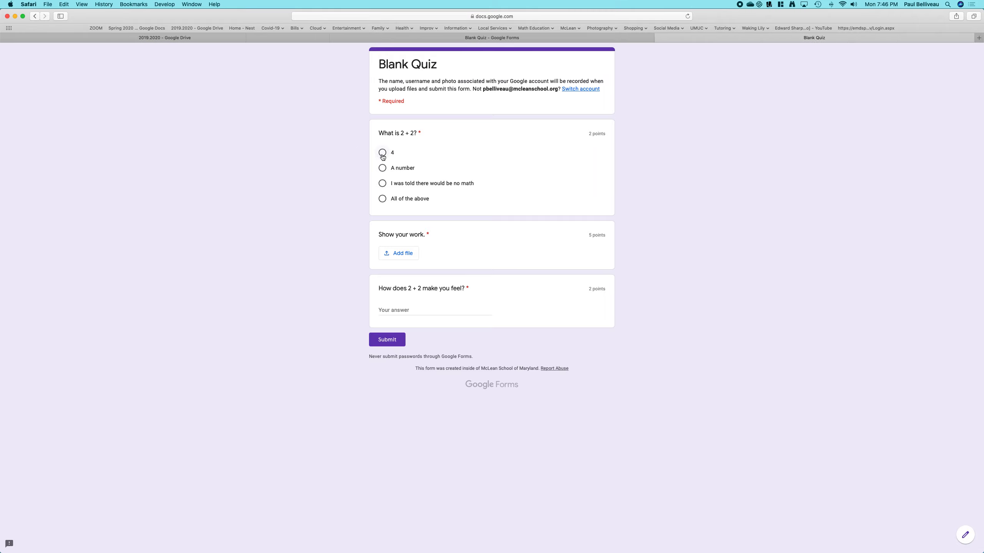
{"action": "left_click", "coordinate": [402, 255]}
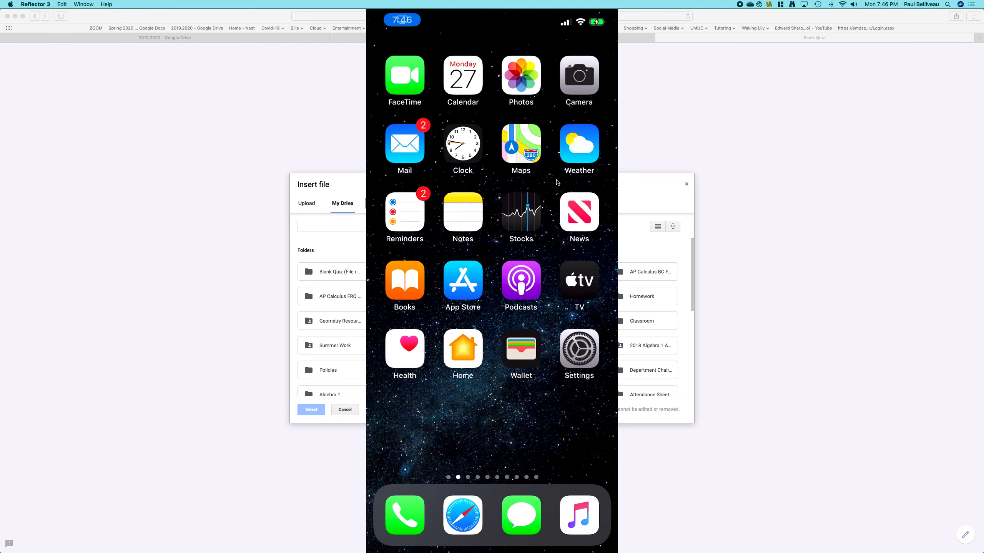
{"action": "left_click_drag", "start_coordinate": [482, 18], "coordinate": [820, 14]}
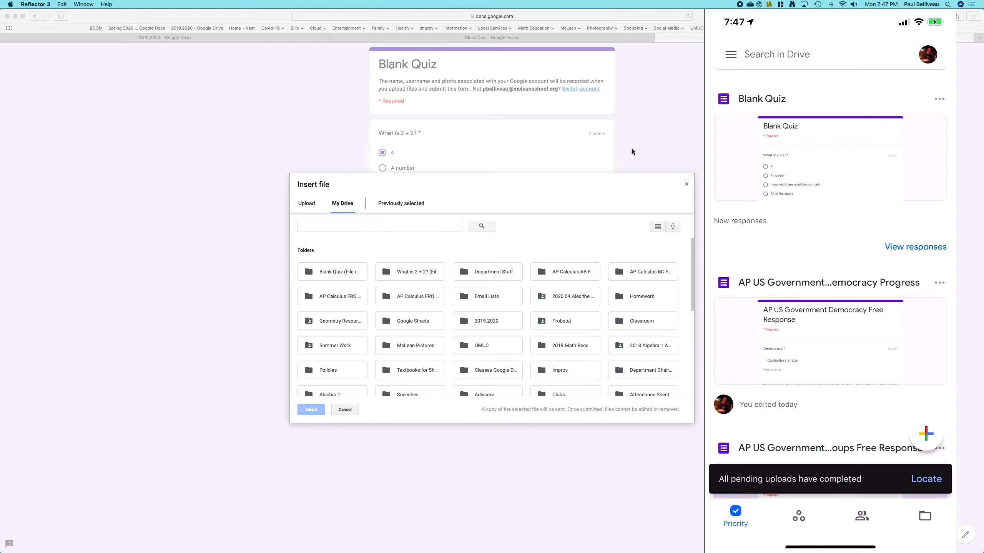
{"action": "left_click", "coordinate": [646, 143]}
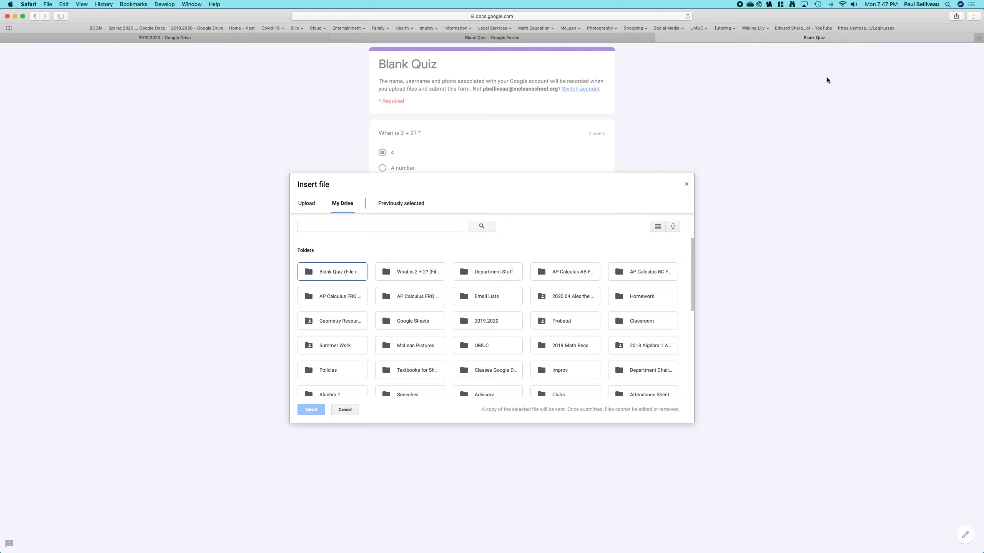
{"action": "scroll", "coordinate": [395, 314], "scroll_direction": "down", "scroll_amount": 10}
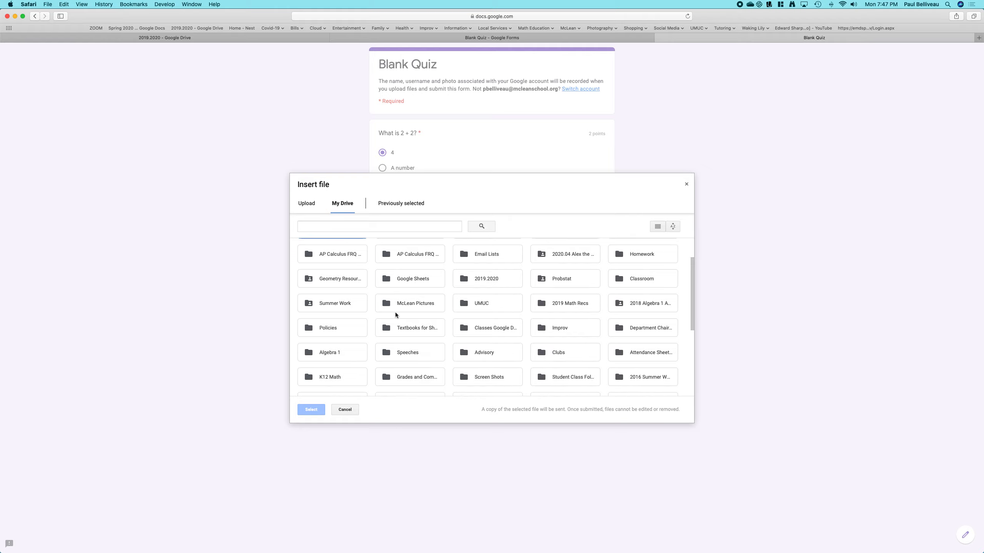
{"action": "scroll", "coordinate": [388, 355], "scroll_direction": "up", "scroll_amount": 10}
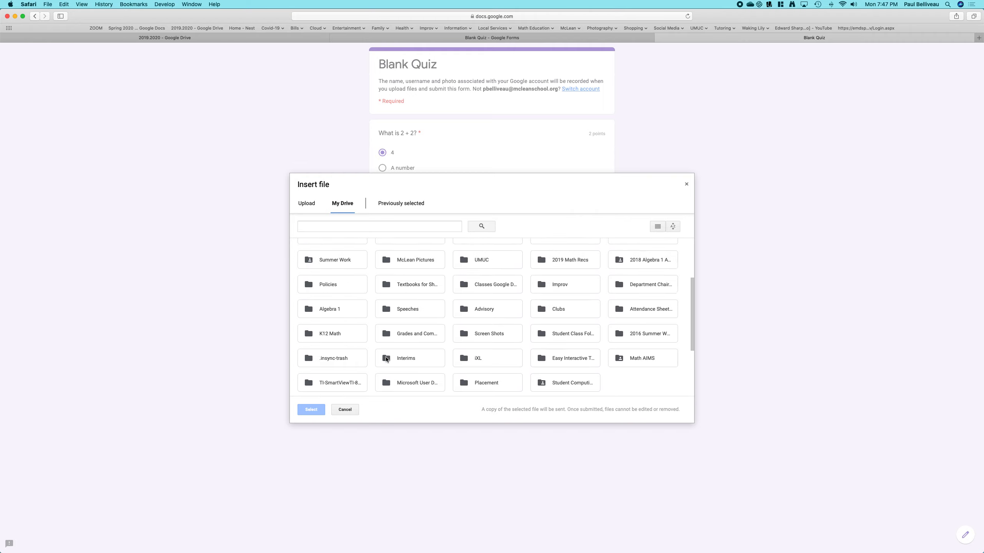
{"action": "left_click", "coordinate": [307, 205]}
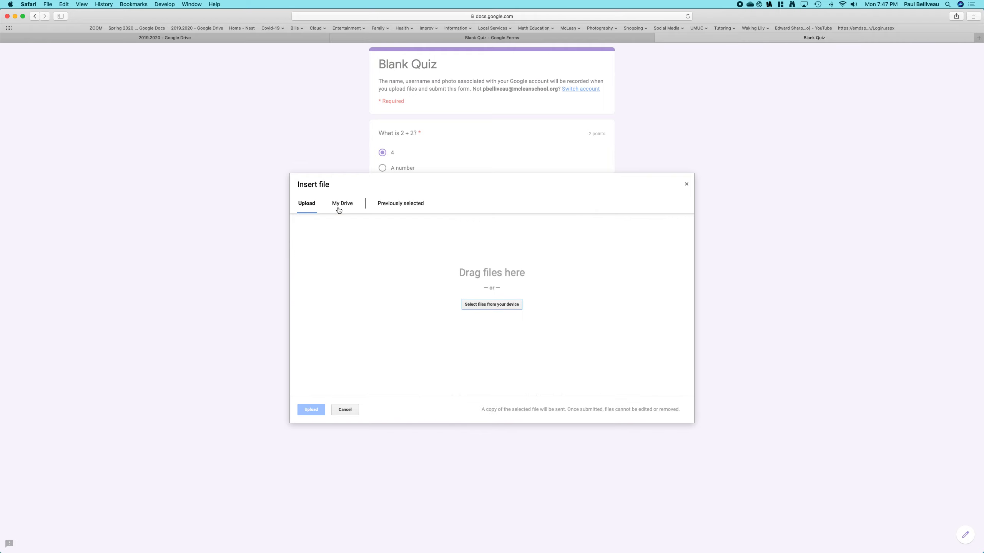
{"action": "left_click", "coordinate": [349, 203]}
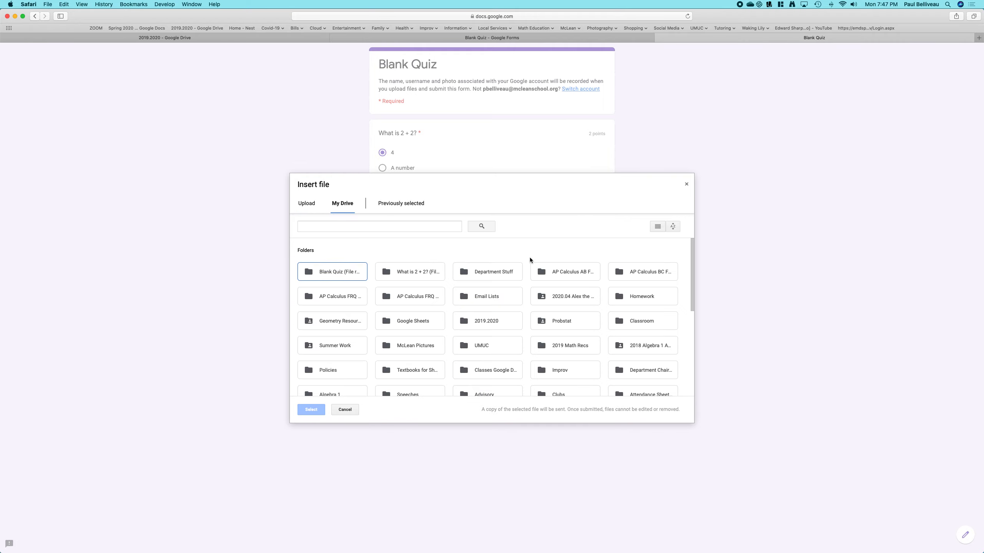
{"action": "scroll", "coordinate": [533, 256], "scroll_direction": "down", "scroll_amount": 10}
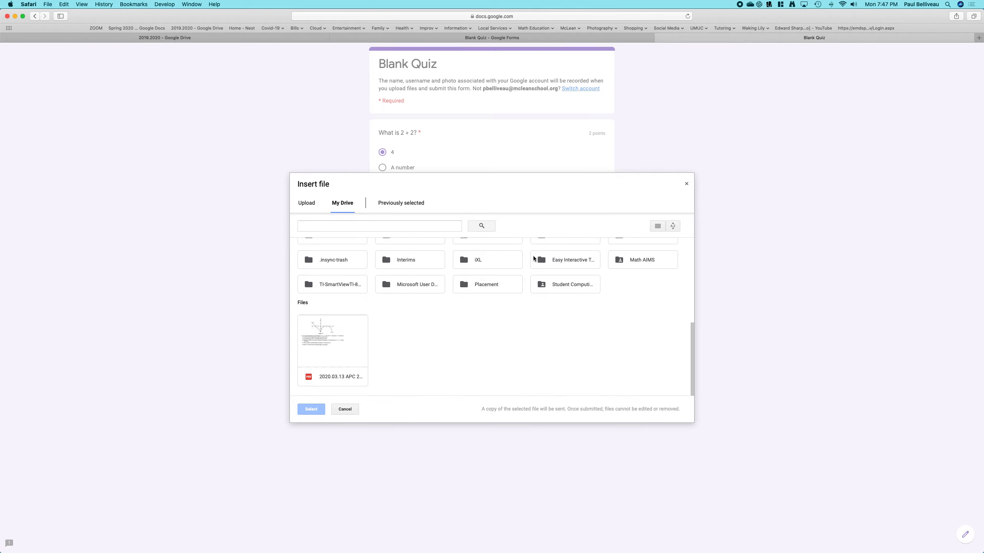
{"action": "scroll", "coordinate": [510, 369], "scroll_direction": "up", "scroll_amount": 10}
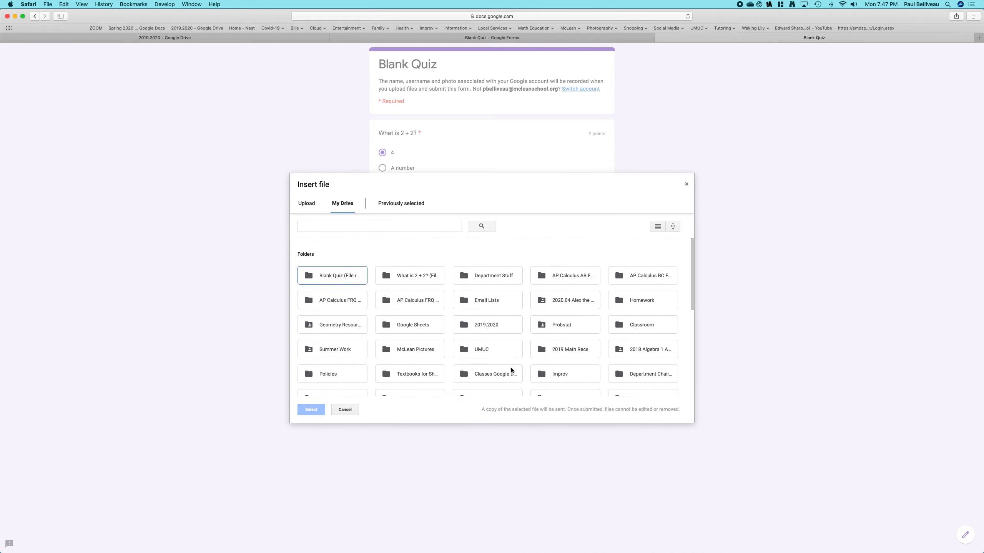
{"action": "scroll", "coordinate": [510, 368], "scroll_direction": "down", "scroll_amount": 10}
{"action": "left_click", "coordinate": [344, 410]}
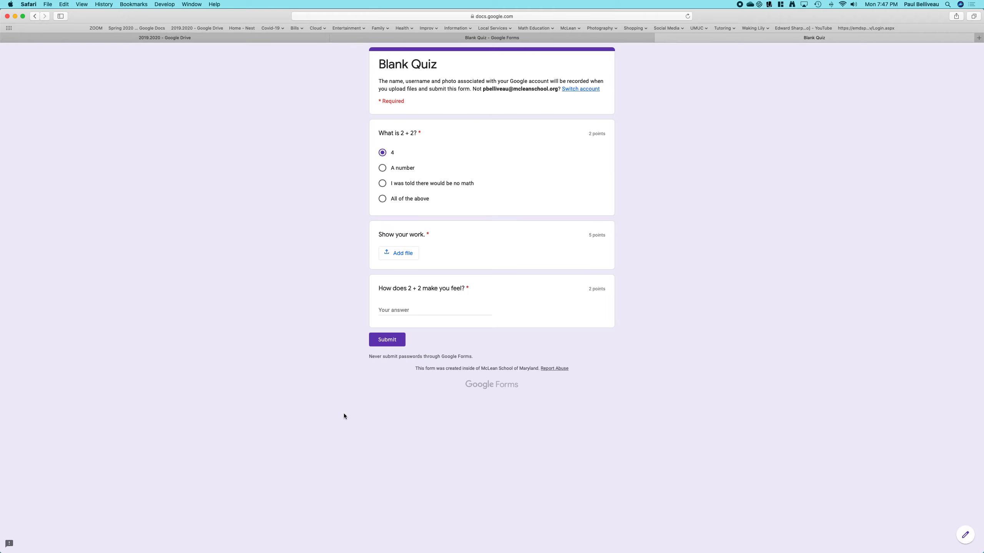
- Attach the photo IMG_1144.JPG from My Drive to the "Show your work." question
{"action": "left_click", "coordinate": [404, 255]}
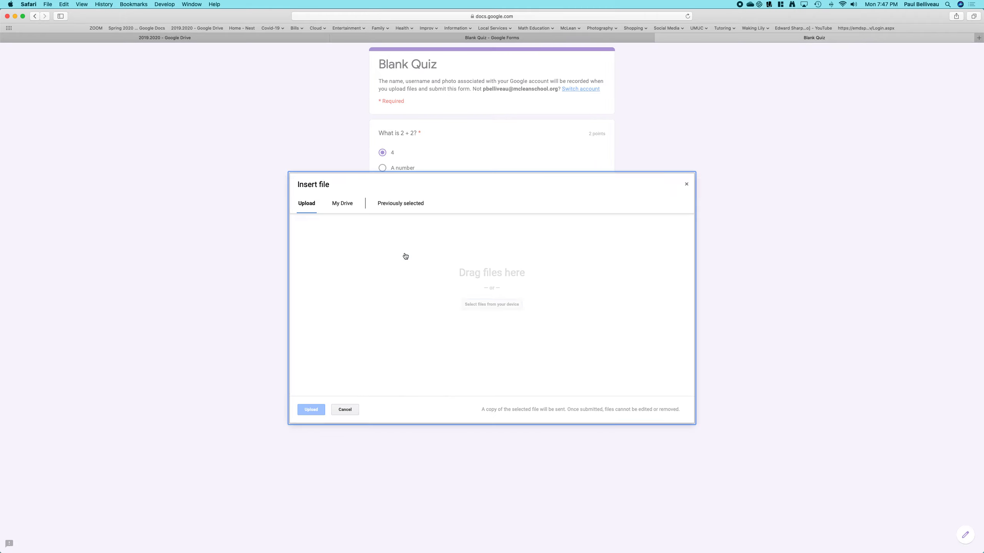
{"action": "left_click", "coordinate": [343, 203]}
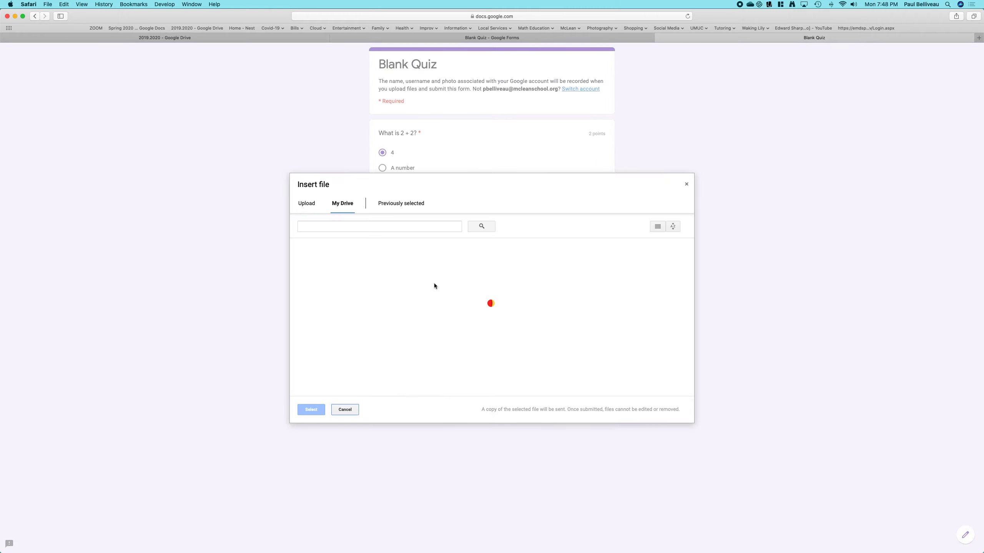
{"action": "scroll", "coordinate": [493, 259], "scroll_direction": "down", "scroll_amount": 10}
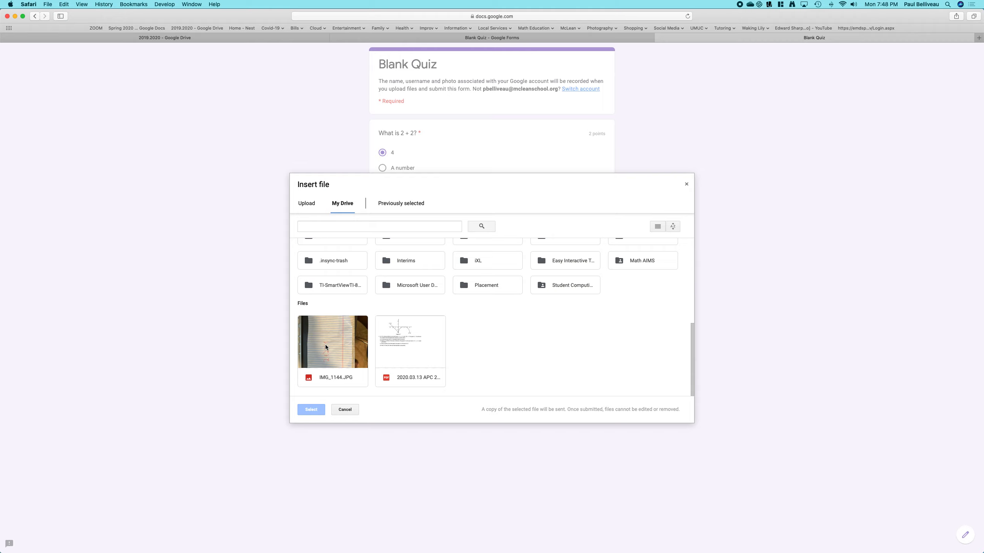
{"action": "double_click", "coordinate": [337, 341]}
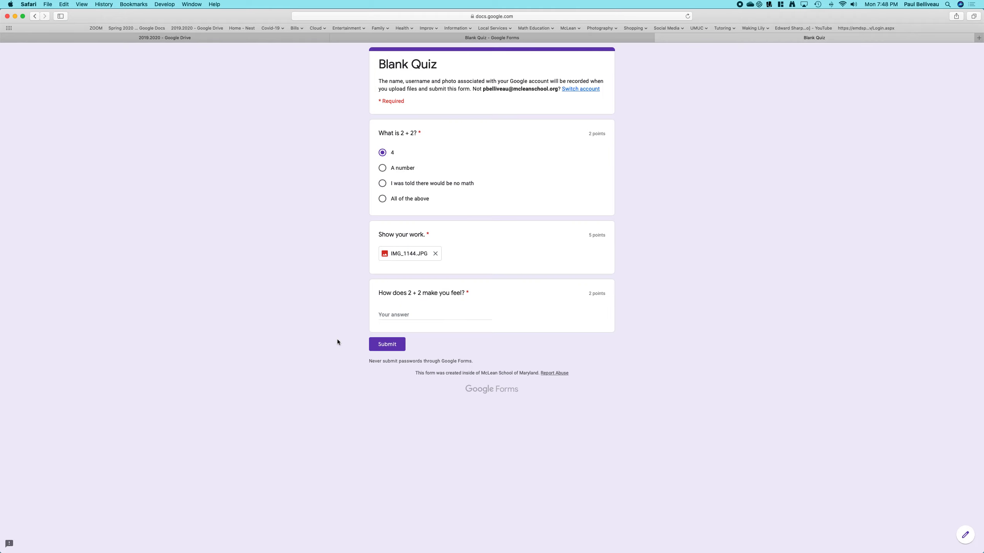
- Answer the feelings question with "Somnambulant." and submit the quiz
{"action": "left_click", "coordinate": [406, 314]}
{"action": "type", "text": "Somnambulent"}
{"action": "type", "text": "."}
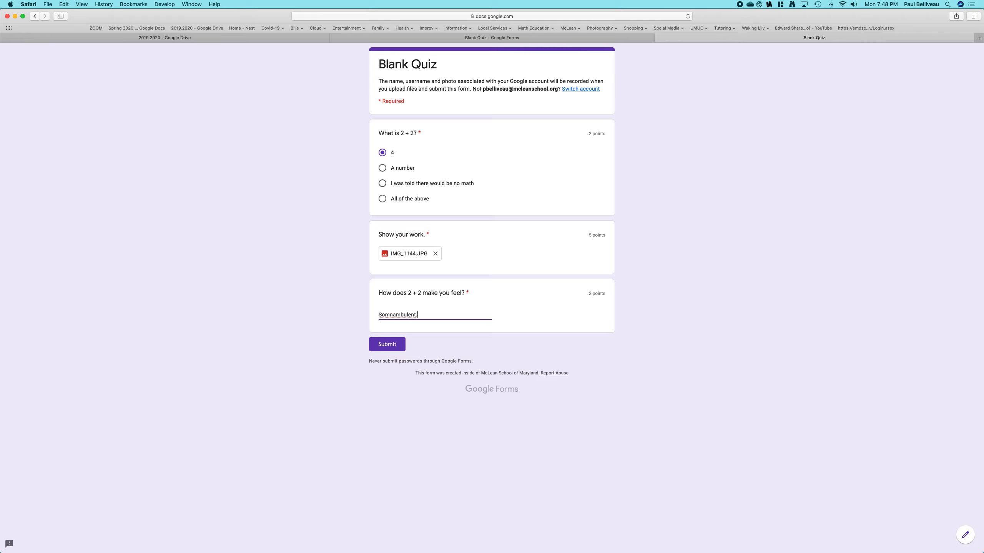
{"action": "right_click", "coordinate": [395, 316]}
{"action": "left_click", "coordinate": [404, 318]}
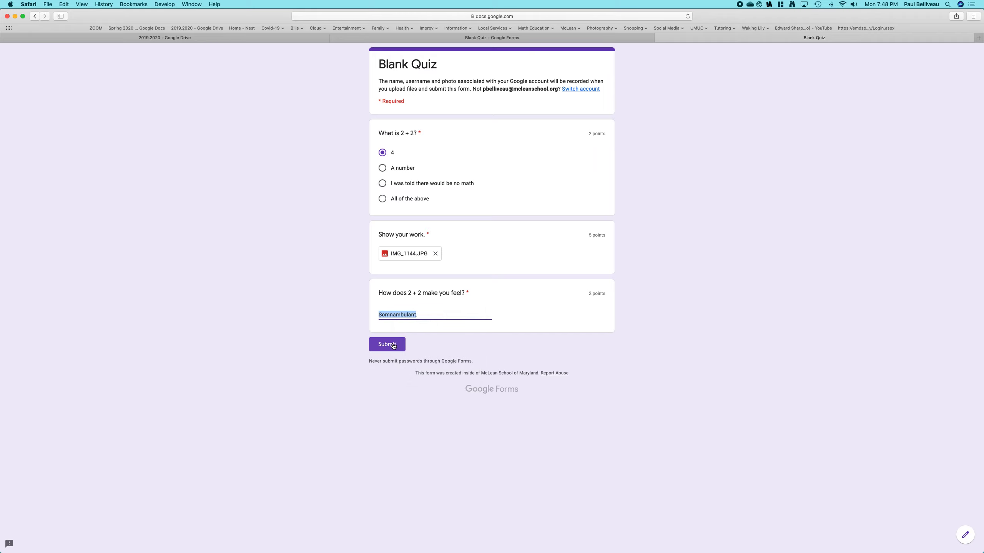
{"action": "left_click", "coordinate": [393, 345]}
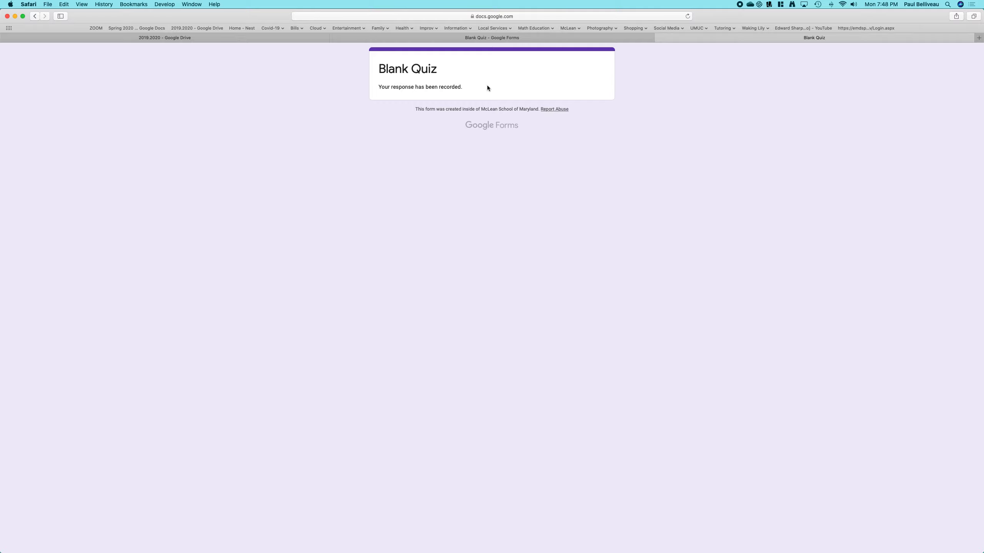
- Open the individual response in the editor and award 2 points to the feelings question
{"action": "left_click", "coordinate": [491, 38]}
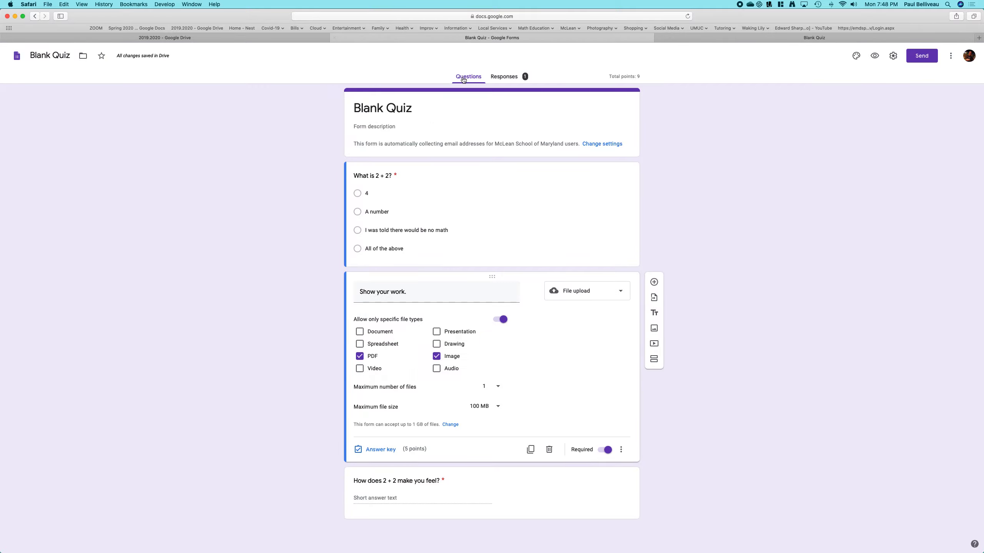
{"action": "left_click", "coordinate": [504, 76]}
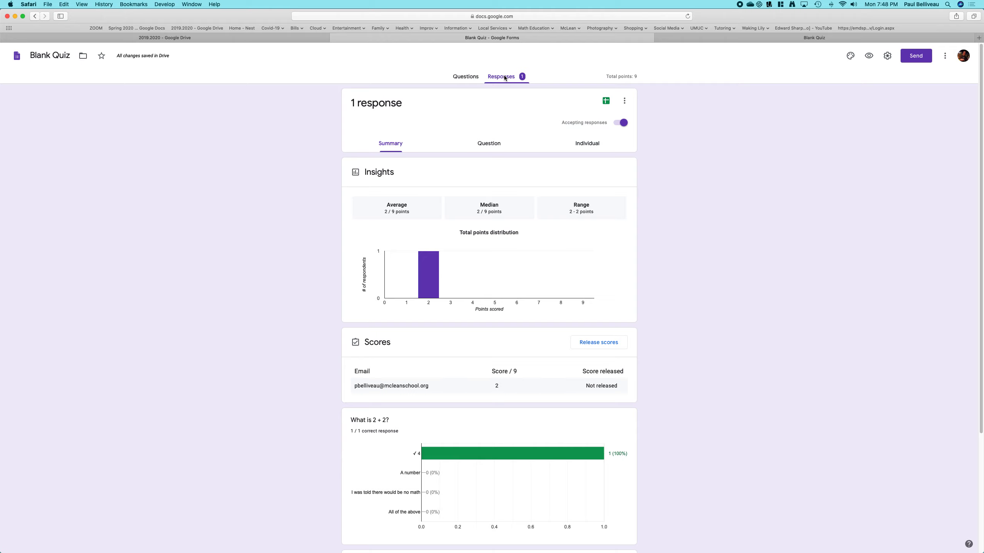
{"action": "left_click", "coordinate": [585, 143]}
{"action": "scroll", "coordinate": [487, 309], "scroll_direction": "down", "scroll_amount": 3}
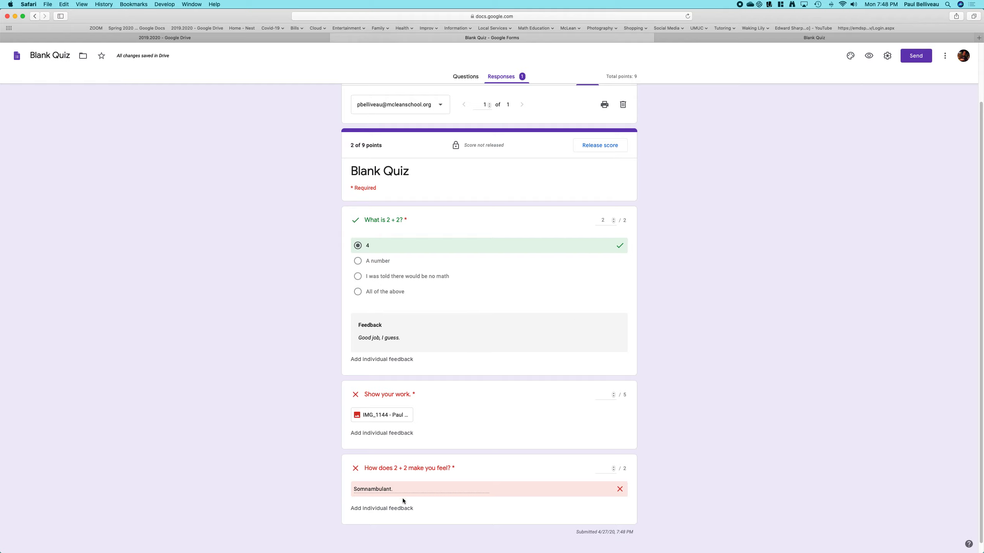
{"action": "left_click", "coordinate": [613, 468]}
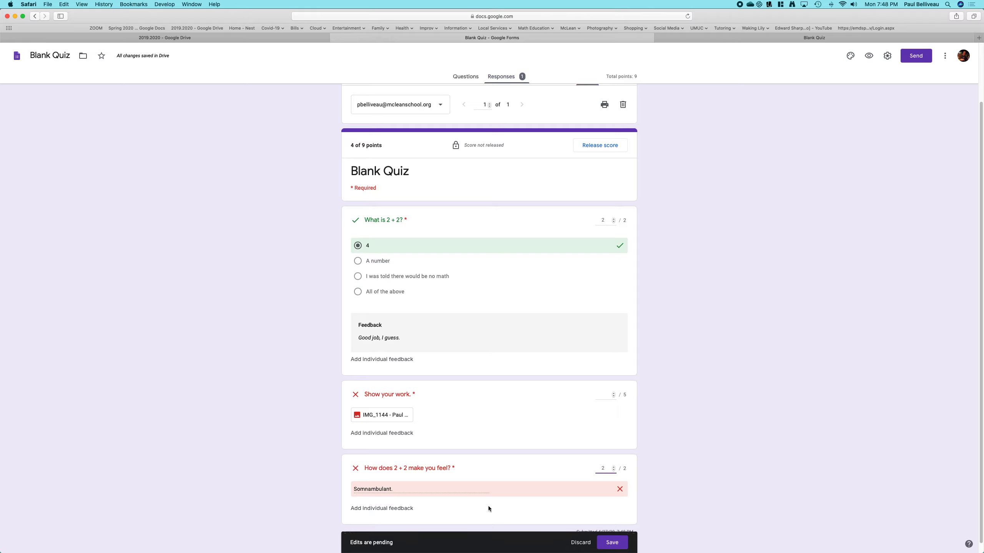
- Add the individual feedback "Good word!" to the feelings question's answer
{"action": "left_click", "coordinate": [406, 509]}
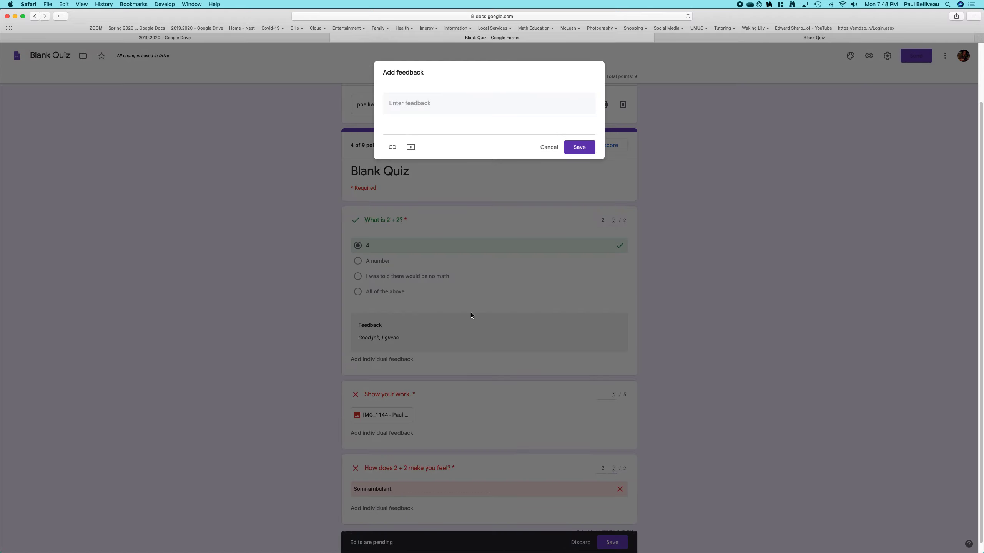
{"action": "left_click", "coordinate": [470, 176]}
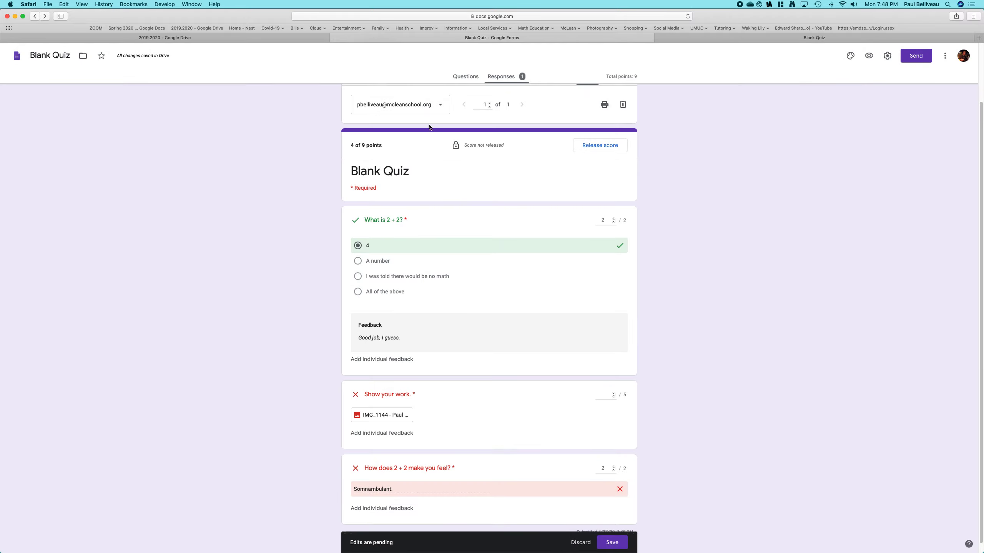
{"action": "left_click", "coordinate": [396, 511]}
{"action": "left_click", "coordinate": [420, 103]}
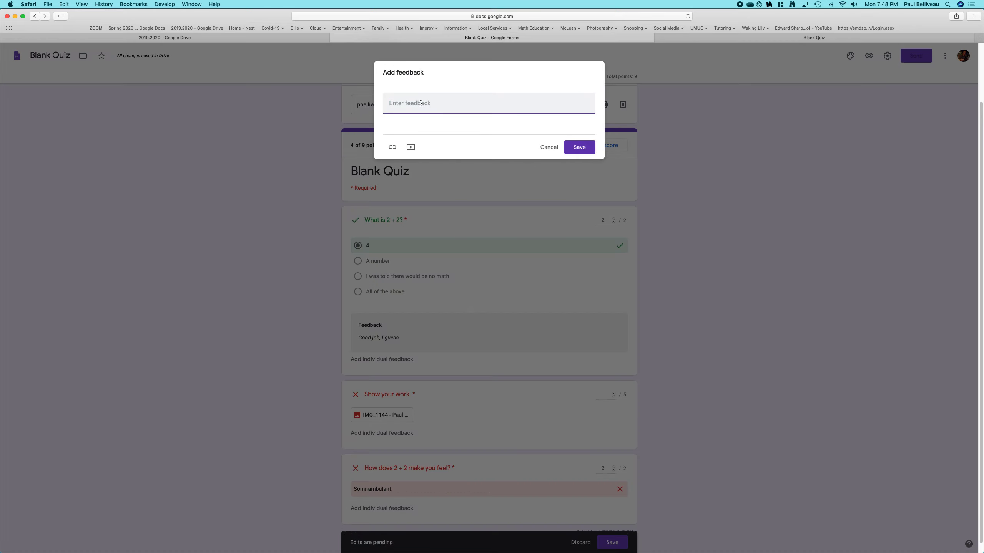
{"action": "type", "text": "good word"}
{"action": "key", "text": "BackSpace"}
{"action": "type", "text": "G"}
{"action": "left_click", "coordinate": [580, 148]}
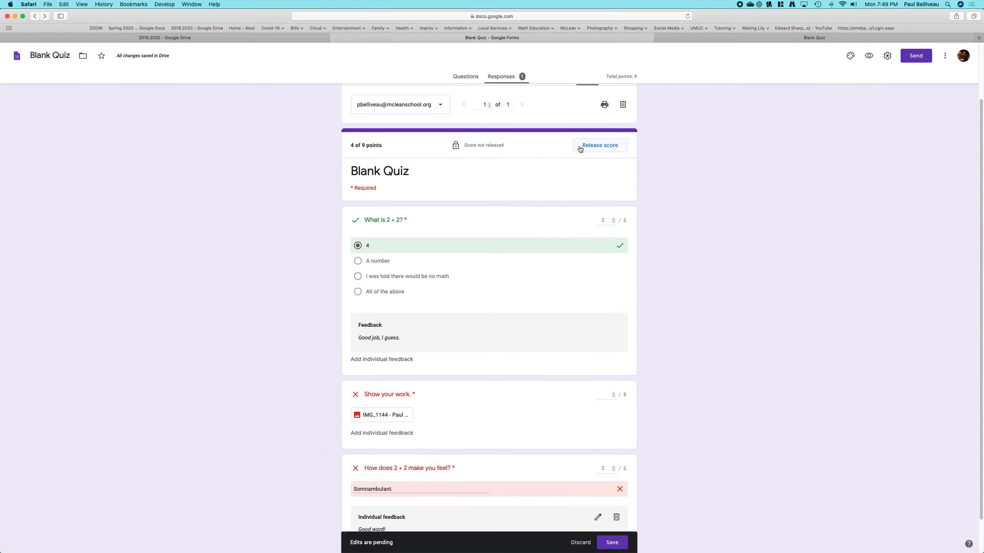
- Open the uploaded work photo to view it, then return to the form
{"action": "left_click", "coordinate": [391, 415]}
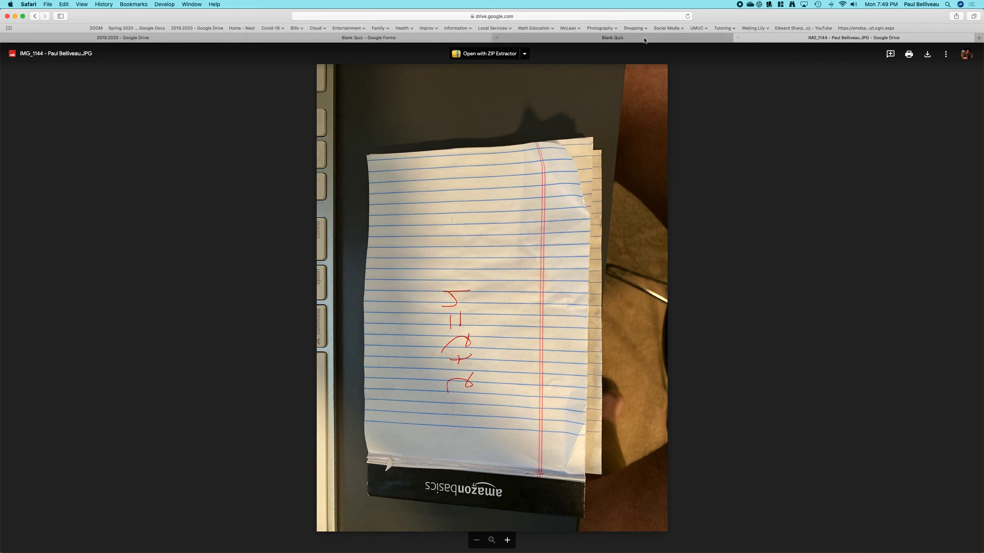
{"action": "left_click", "coordinate": [592, 37]}
{"action": "left_click", "coordinate": [419, 38]}
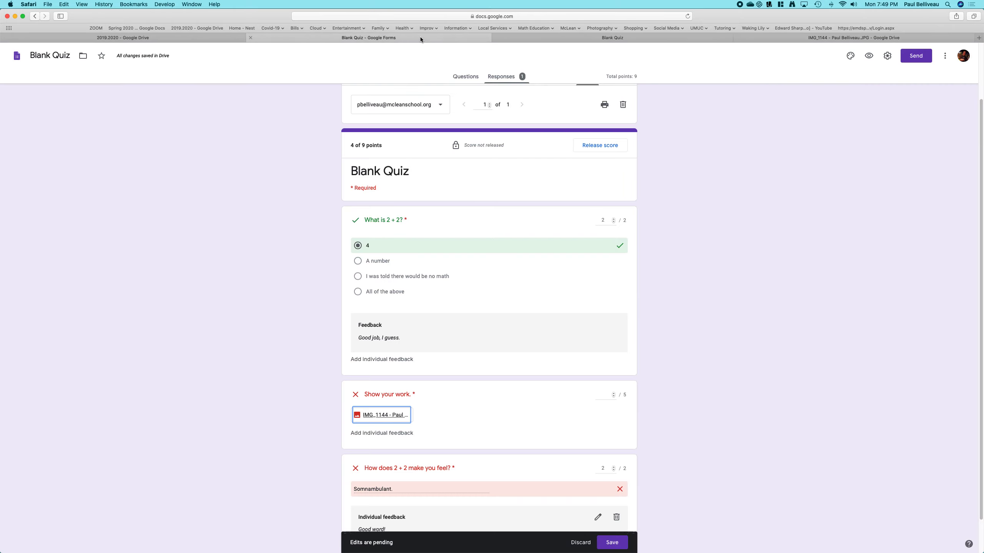
- Award 5 points to the "Show your work." upload and save the grading edits
{"action": "scroll", "coordinate": [488, 365], "scroll_direction": "down", "scroll_amount": 2}
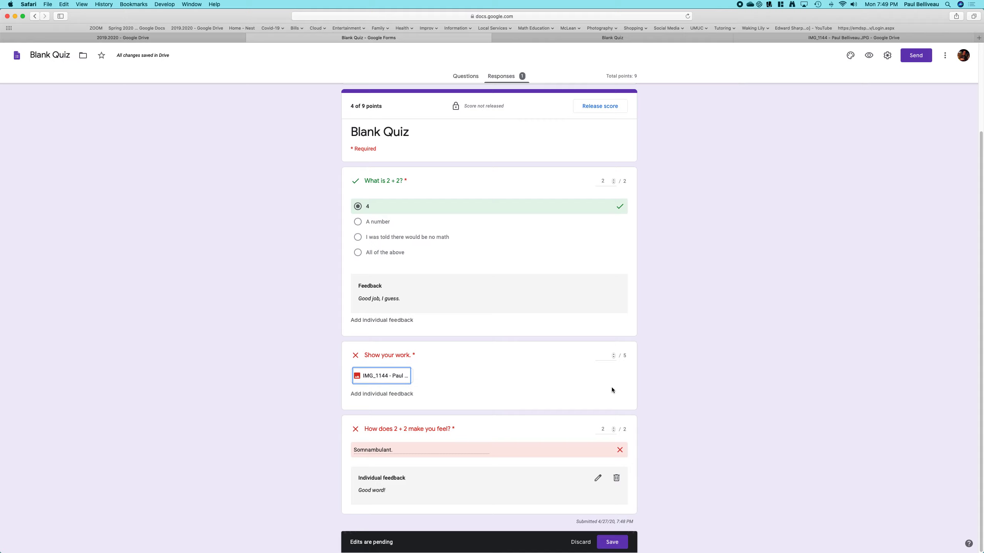
{"action": "left_click", "coordinate": [613, 354]}
{"action": "left_click", "coordinate": [613, 354]}
{"action": "left_click", "coordinate": [612, 543]}
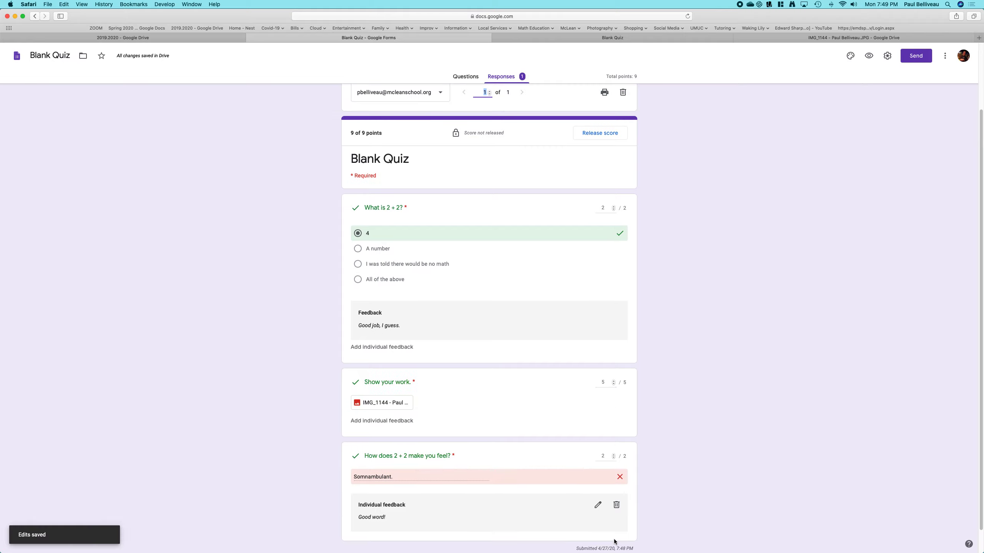
- Release the score to all respondents by email
{"action": "scroll", "coordinate": [698, 380], "scroll_direction": "up", "scroll_amount": 2}
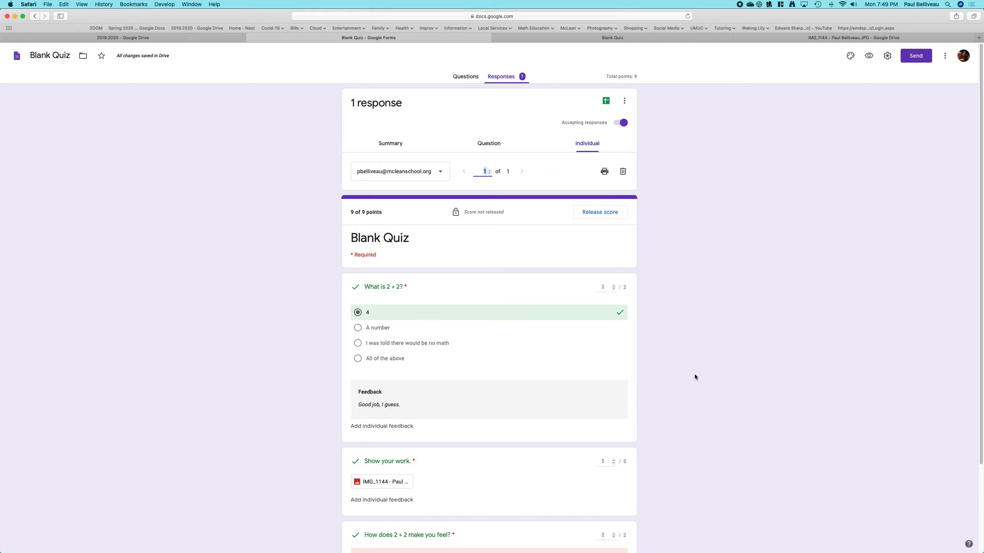
{"action": "scroll", "coordinate": [682, 356], "scroll_direction": "down", "scroll_amount": 1}
{"action": "scroll", "coordinate": [672, 339], "scroll_direction": "up", "scroll_amount": 1}
{"action": "left_click", "coordinate": [600, 210]}
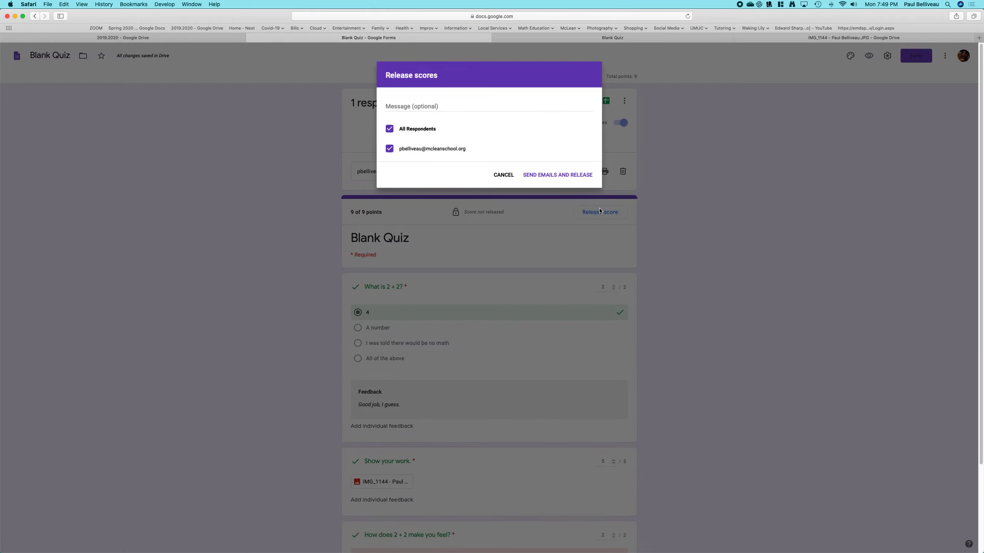
{"action": "left_click", "coordinate": [570, 174]}
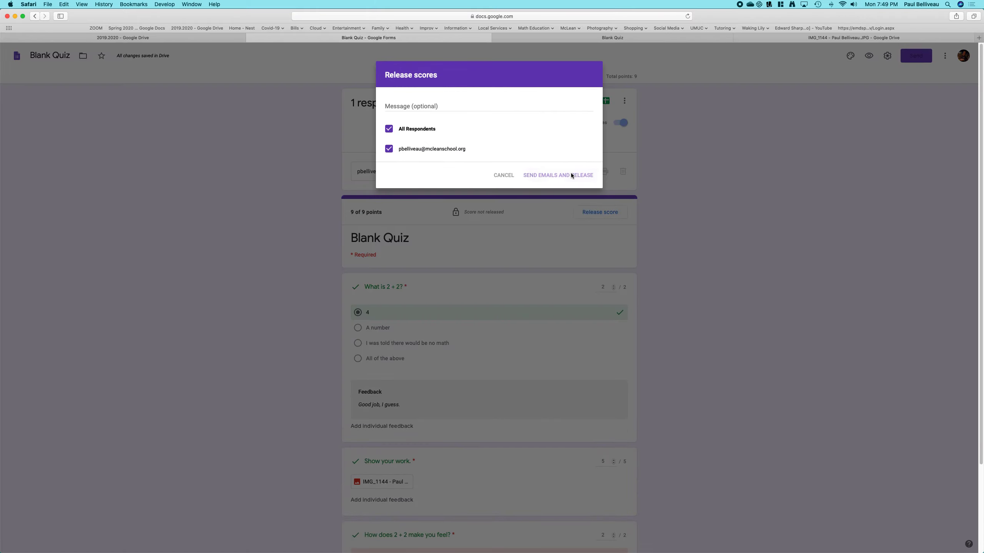
{"action": "scroll", "coordinate": [761, 193], "scroll_direction": "down", "scroll_amount": 3}
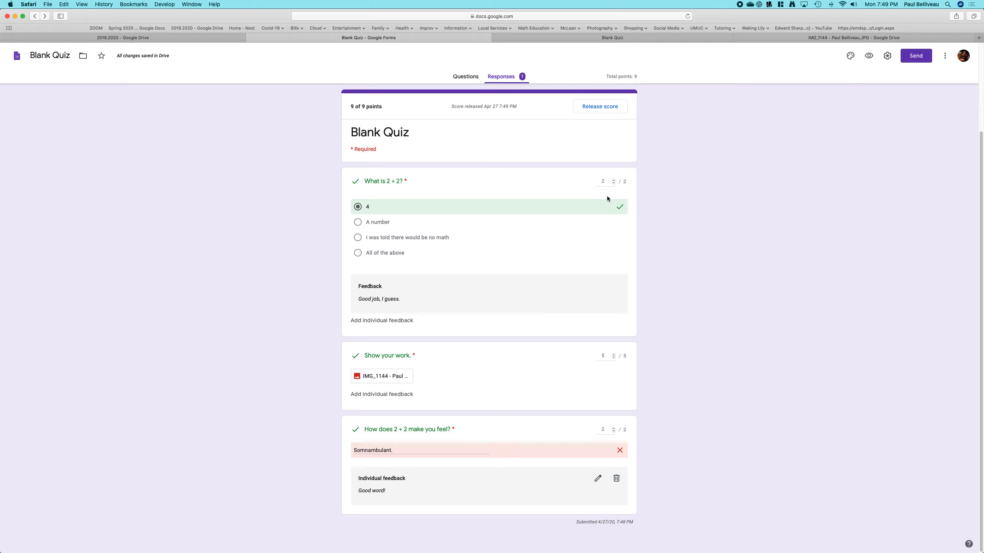
{"action": "scroll", "coordinate": [551, 154], "scroll_direction": "up", "scroll_amount": 3}
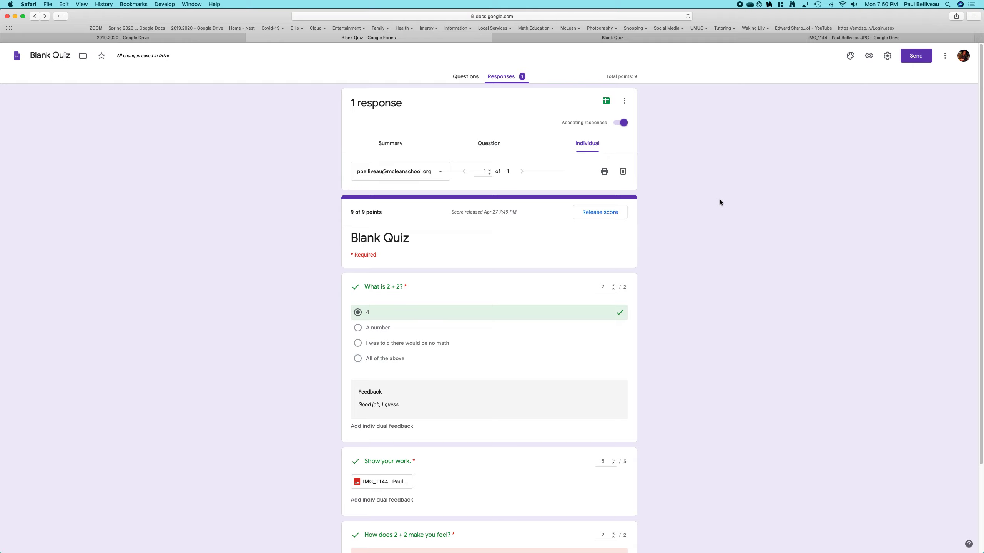
- Copy the form's share link from the Send dialog
{"action": "left_click", "coordinate": [920, 58]}
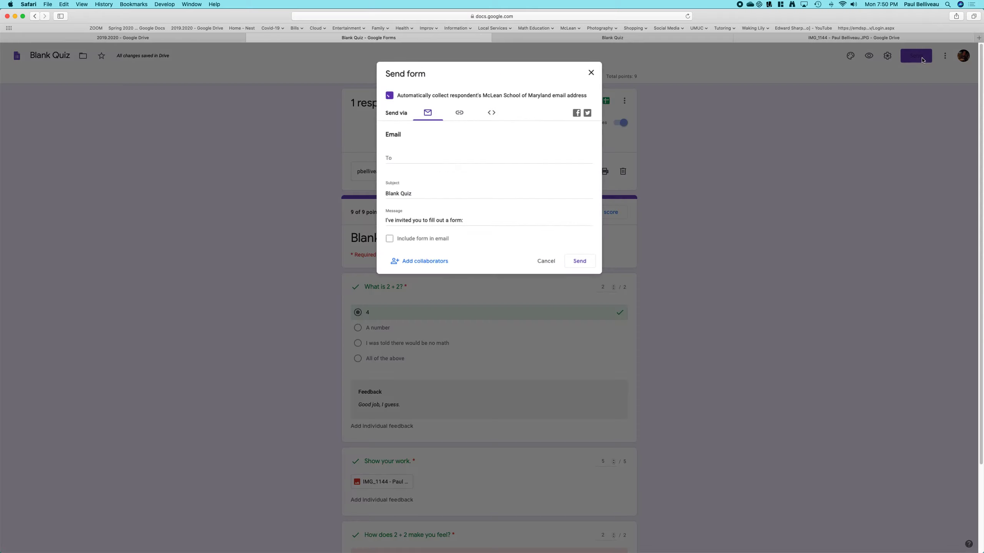
{"action": "left_click", "coordinate": [466, 114]}
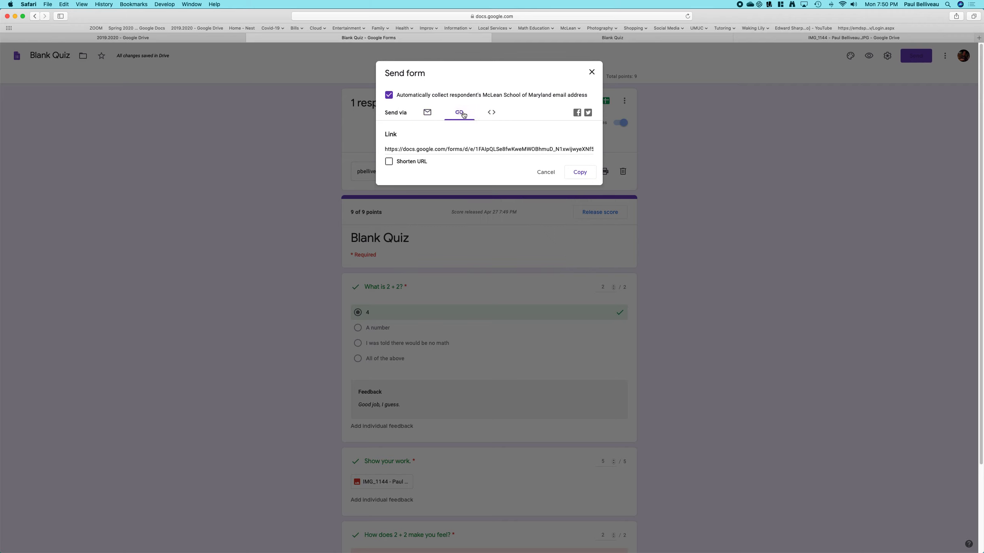
{"action": "left_click", "coordinate": [580, 172]}
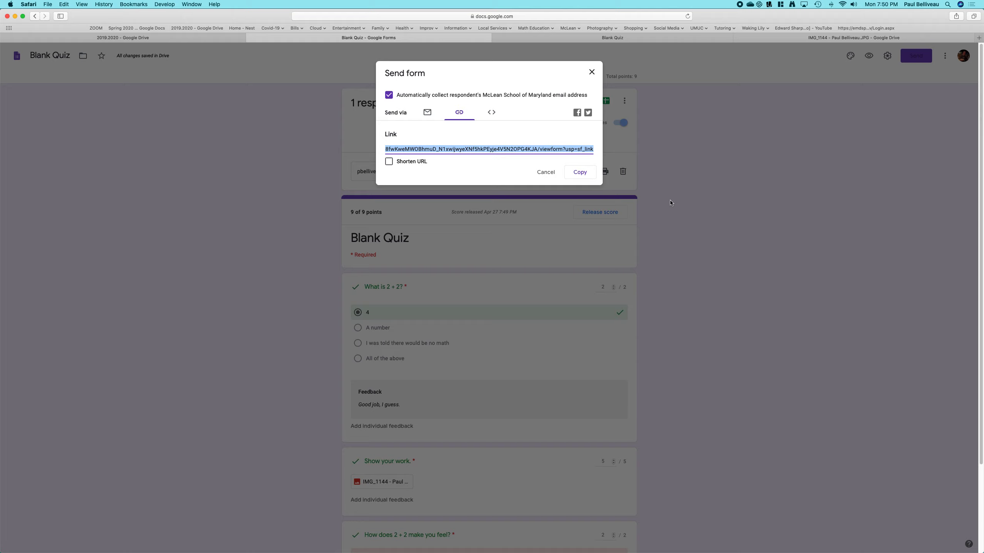
{"action": "left_click", "coordinate": [592, 72]}
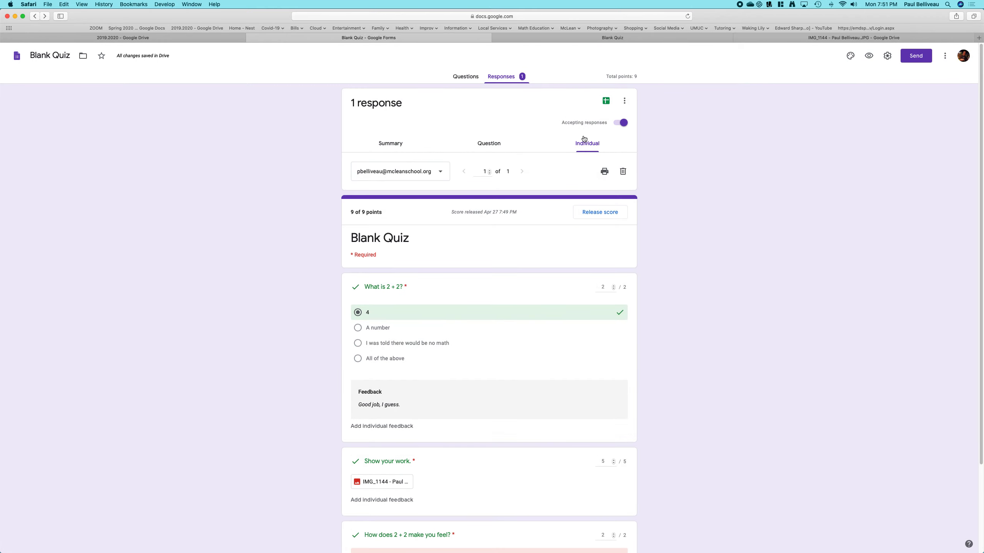
- Delete the test response
{"action": "left_click", "coordinate": [623, 171]}
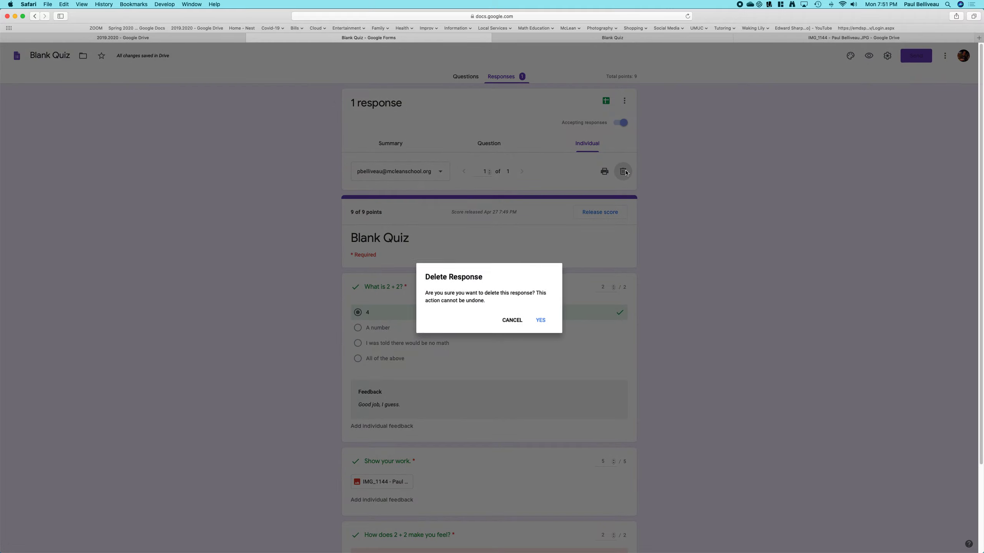
{"action": "left_click", "coordinate": [542, 320]}
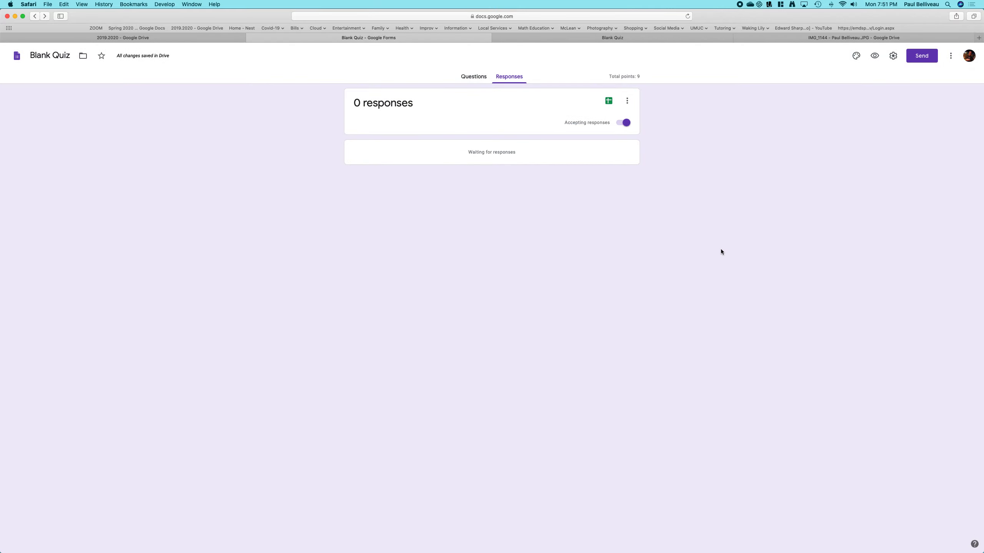